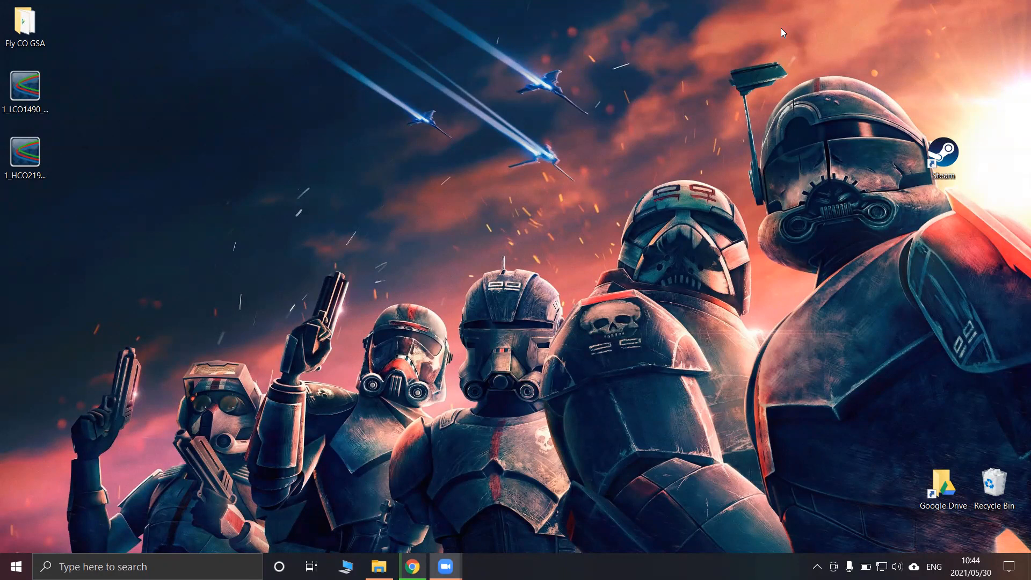
Open the "Green bottle fly CO" file from the "Fly CO GSA" desktop folder in BioEdit and widen the sequence title column
double_click(22, 42)
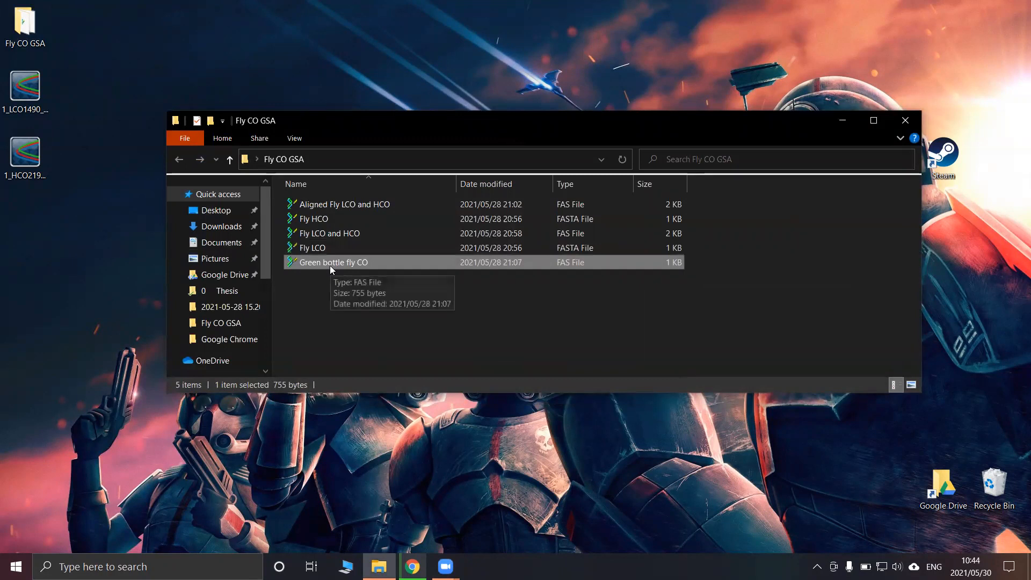
double_click(311, 263)
drag(86, 221, 129, 223)
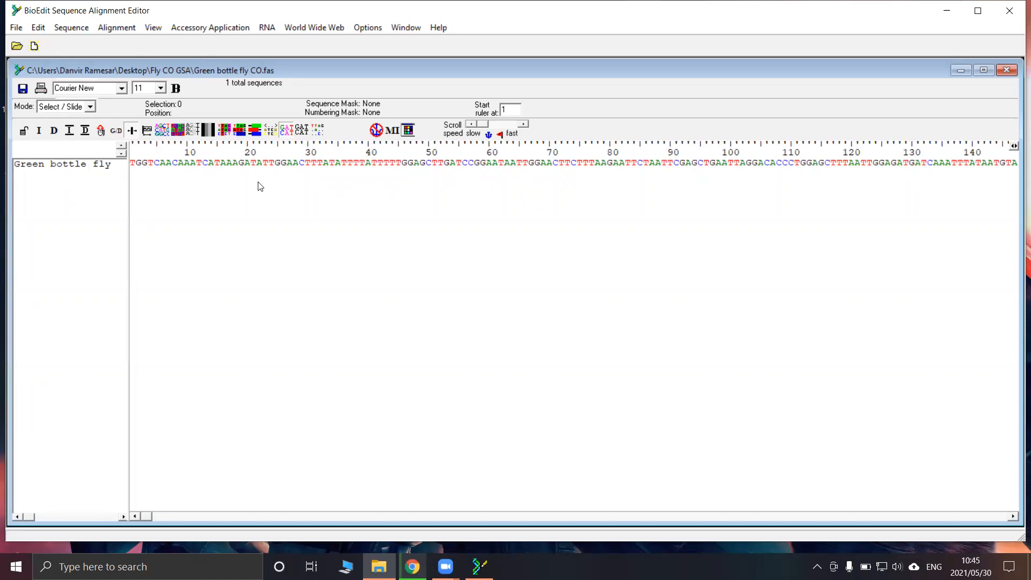
Copy the Green bottle fly sequence to the clipboard in FASTA format
click(78, 171)
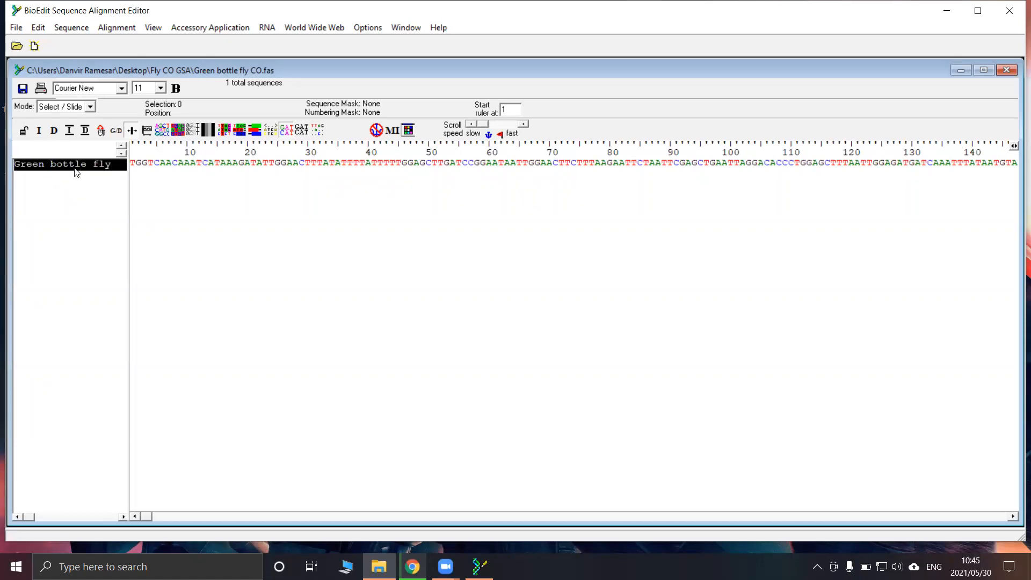
click(38, 28)
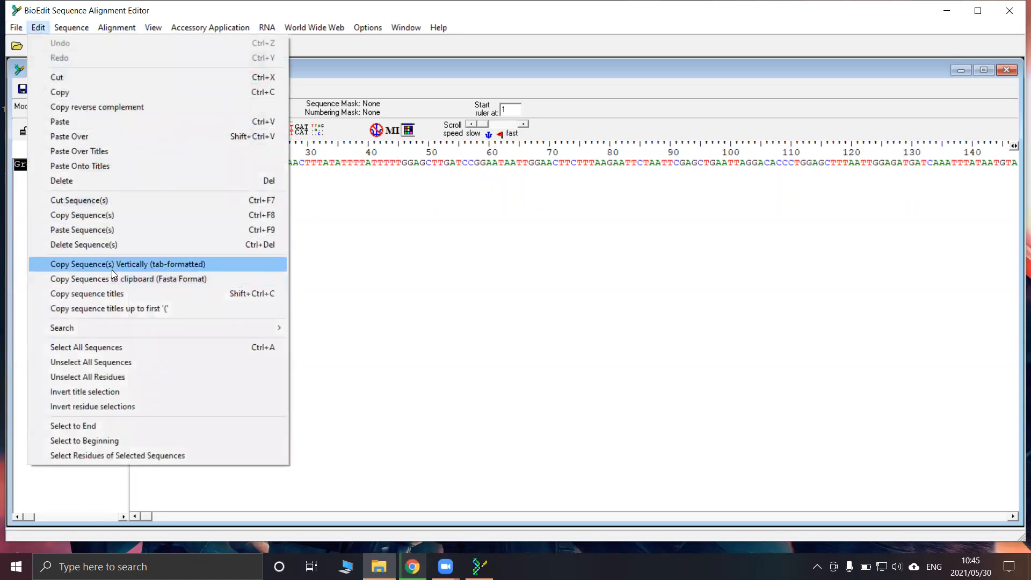
click(103, 283)
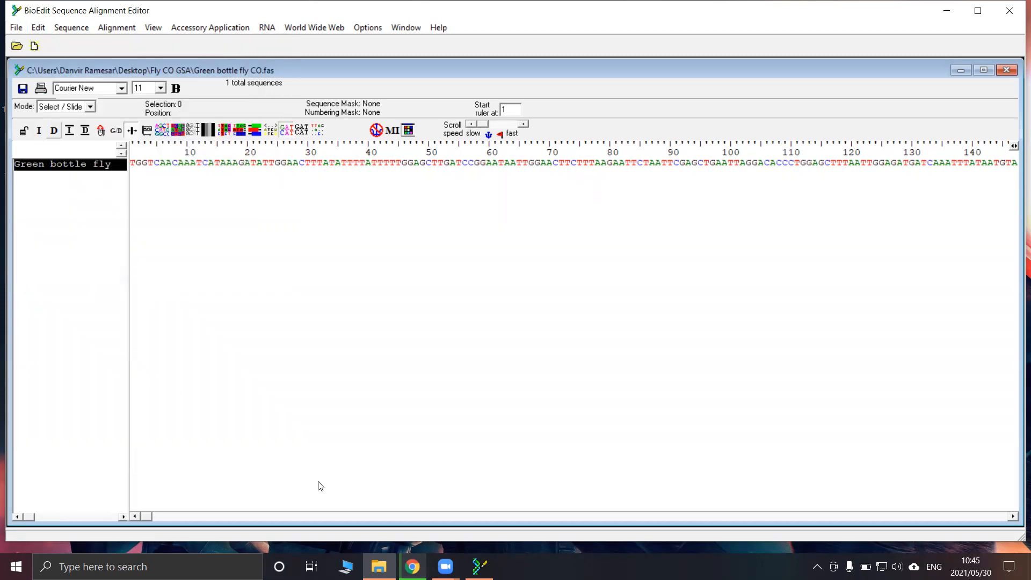
Switch to Chrome, search Google for "blastn" in a new tab, and return to the already open Nucleotide BLAST page
mouse_move(412, 567)
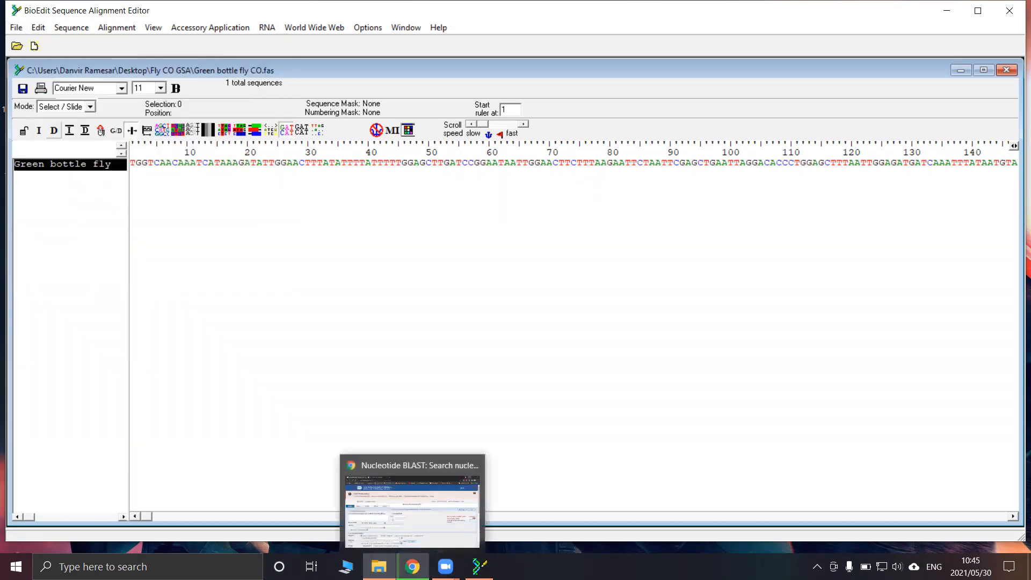
click(401, 530)
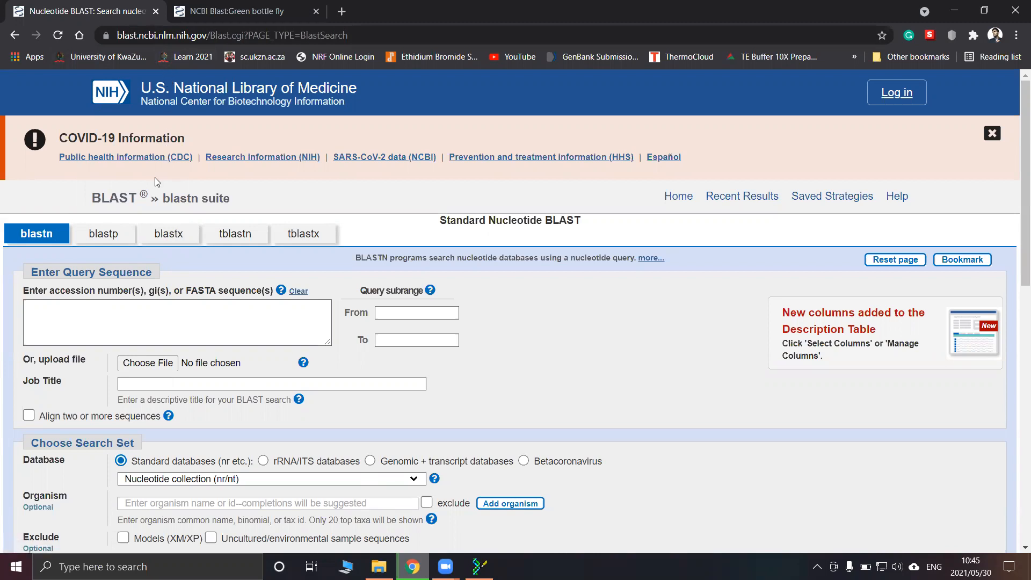
key(ctrl+t)
click(339, 36)
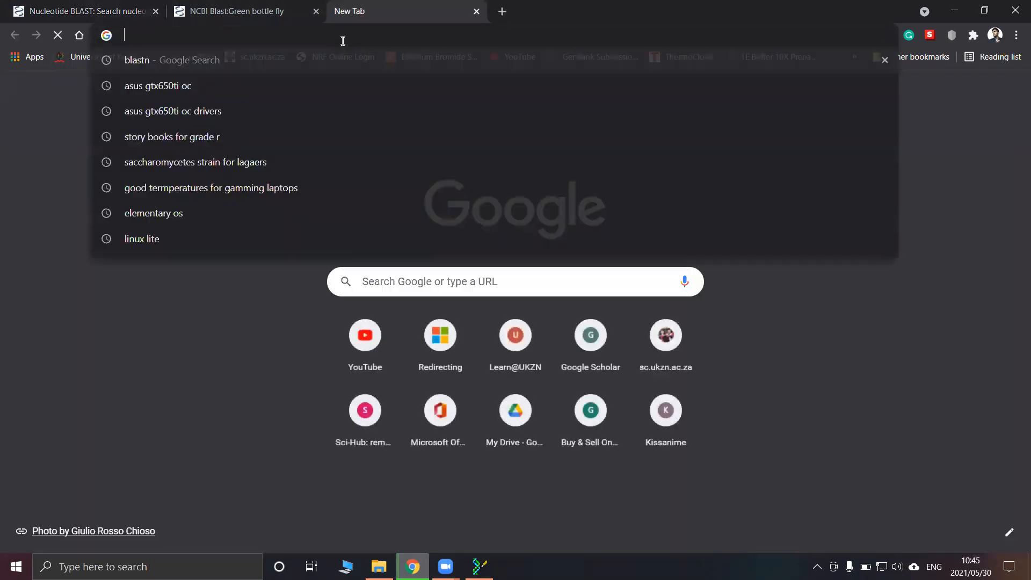
text(blastn)
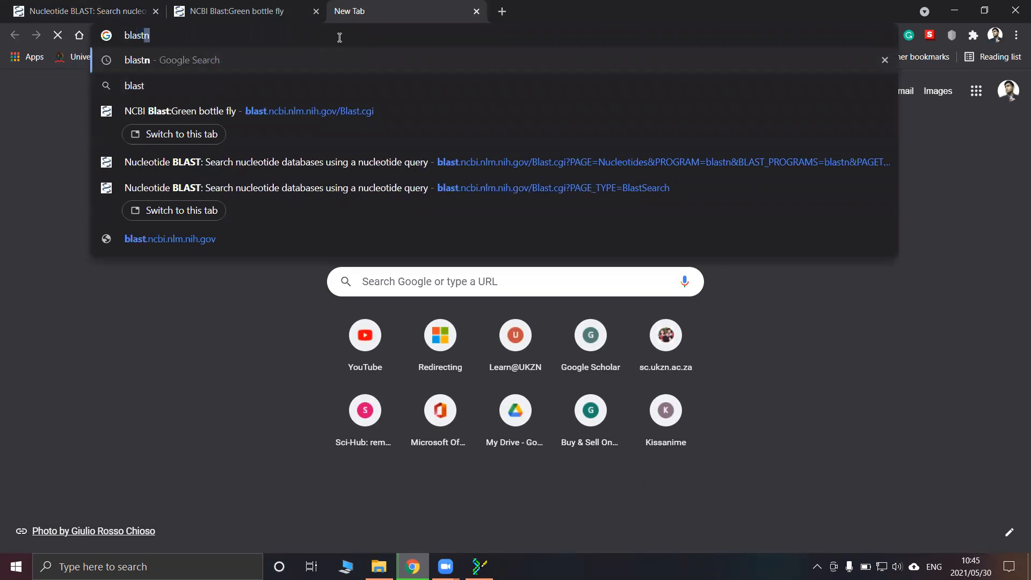
key(Return)
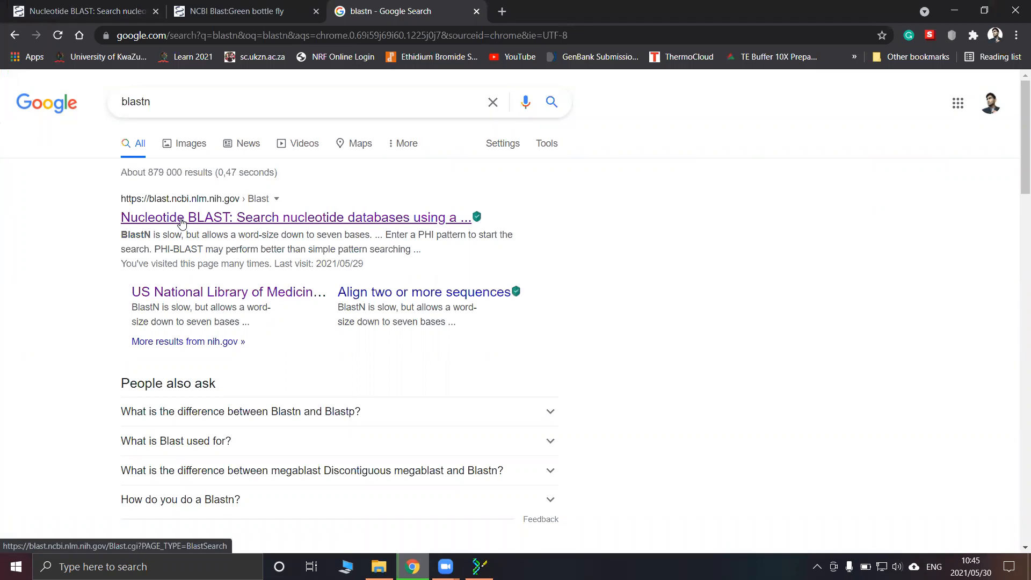
click(65, 14)
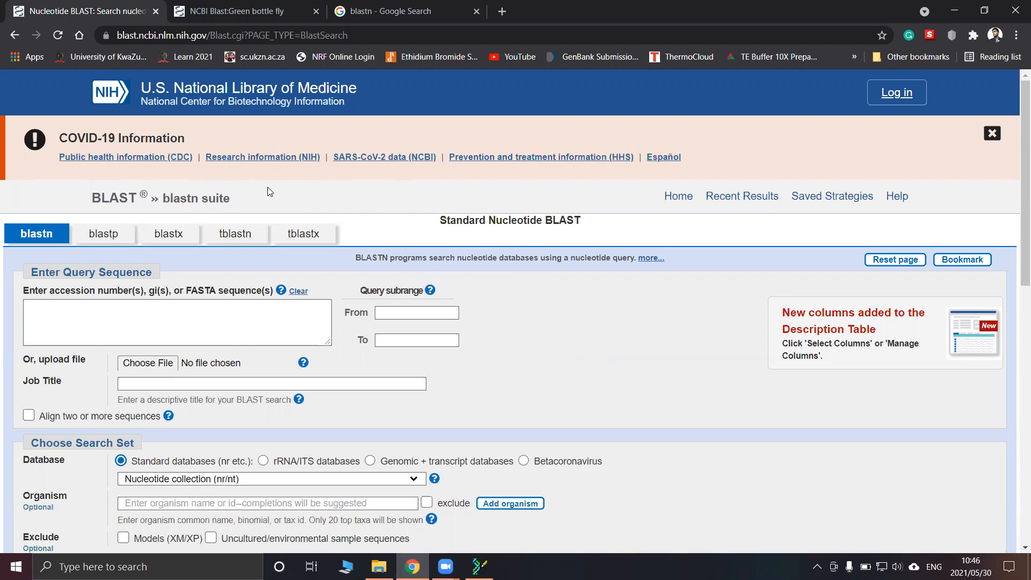
Paste the copied sequence as plain text into the BLAST query sequence box and check the pasted text
right_click(64, 311)
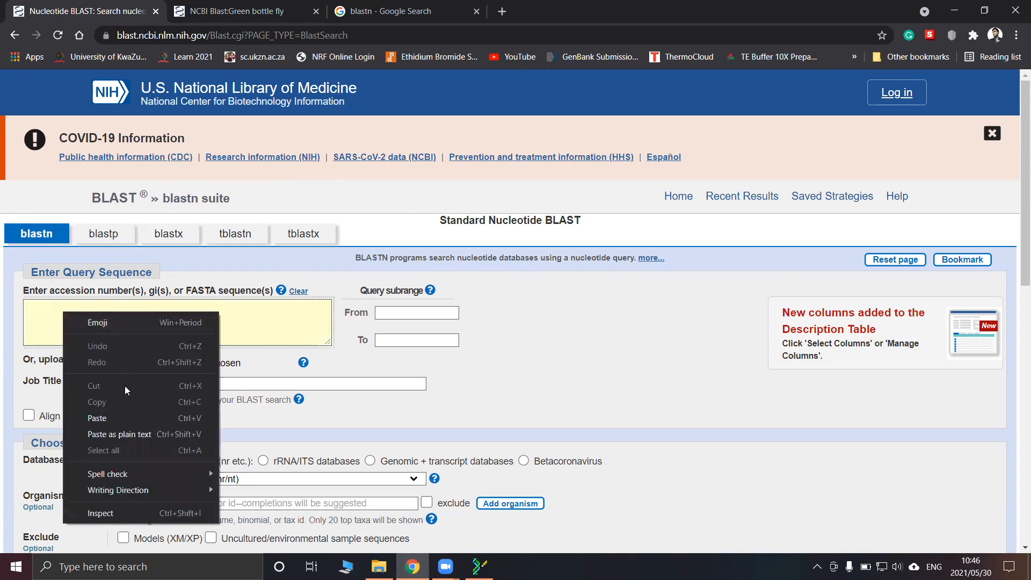
click(134, 432)
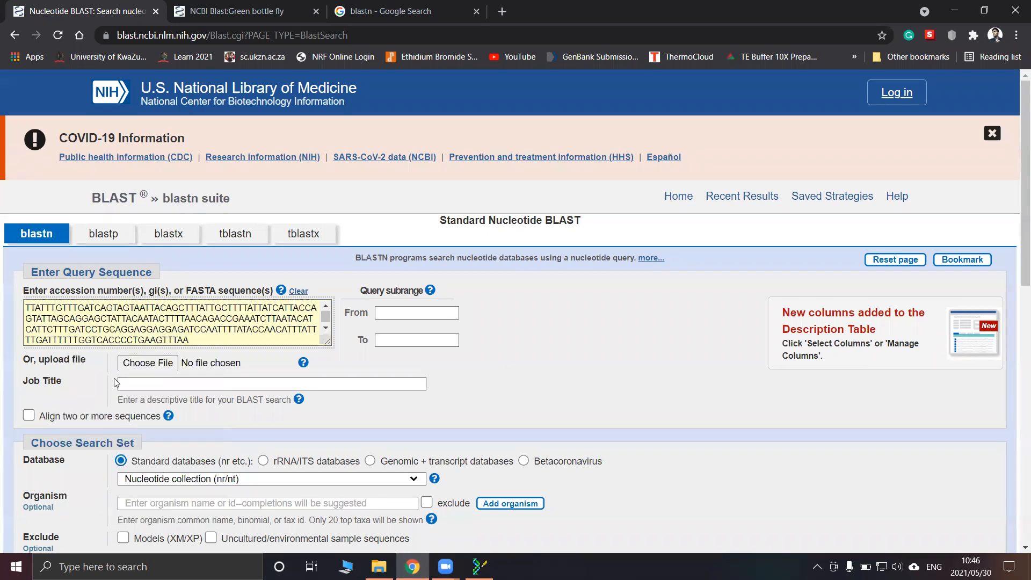
scroll(172, 338, up, 10)
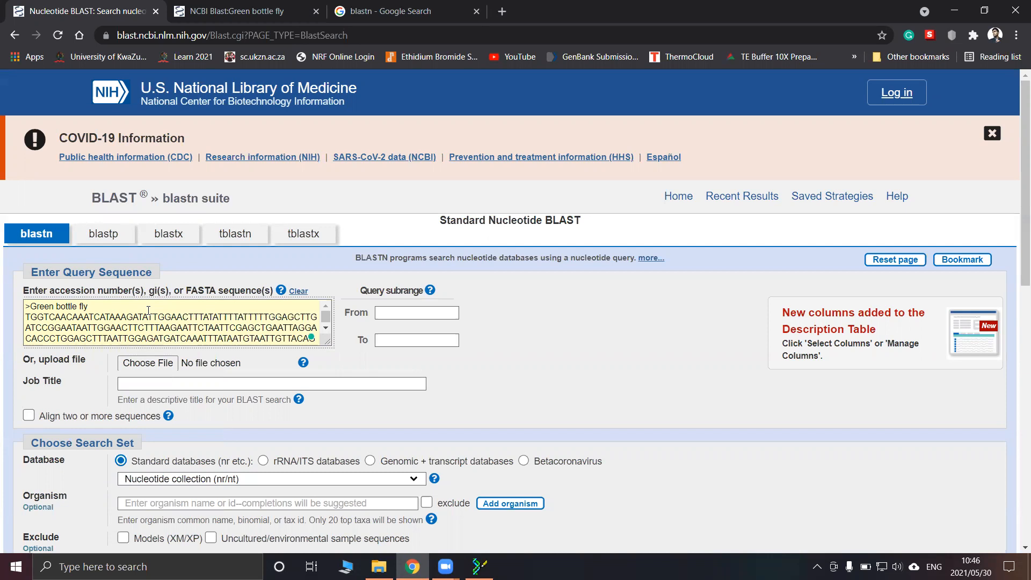
scroll(148, 310, down, 2)
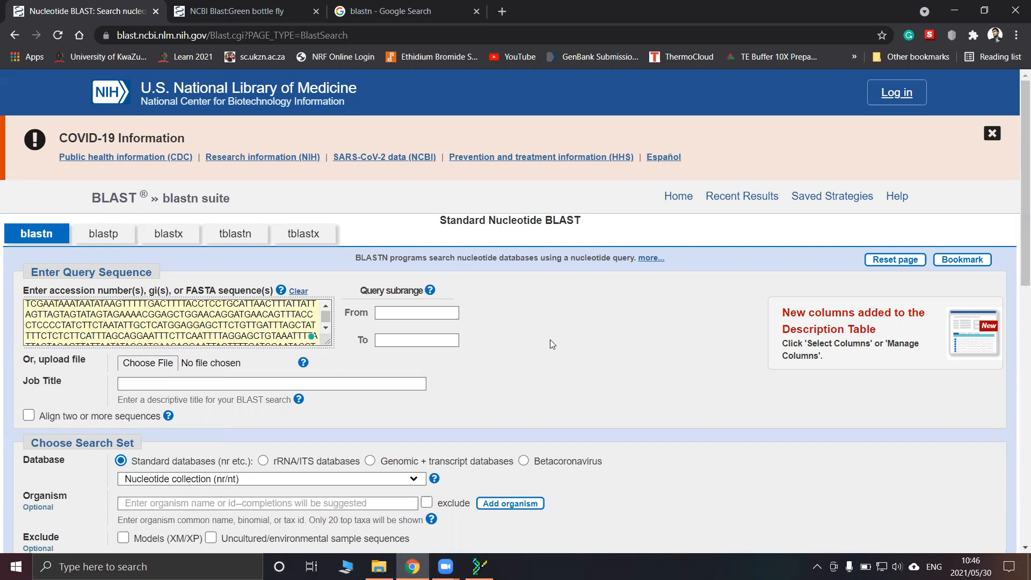
Run the BLAST search against the Nucleotide collection (nr/nt) database, optimized for highly similar sequences (megablast)
scroll(550, 340, down, 1)
scroll(456, 242, down, 1)
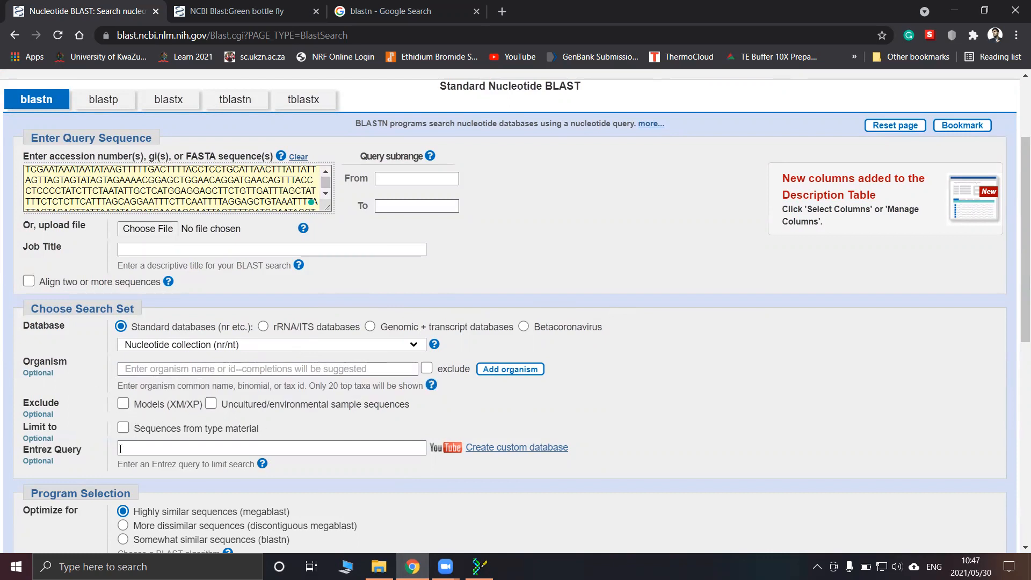
scroll(109, 455, down, 2)
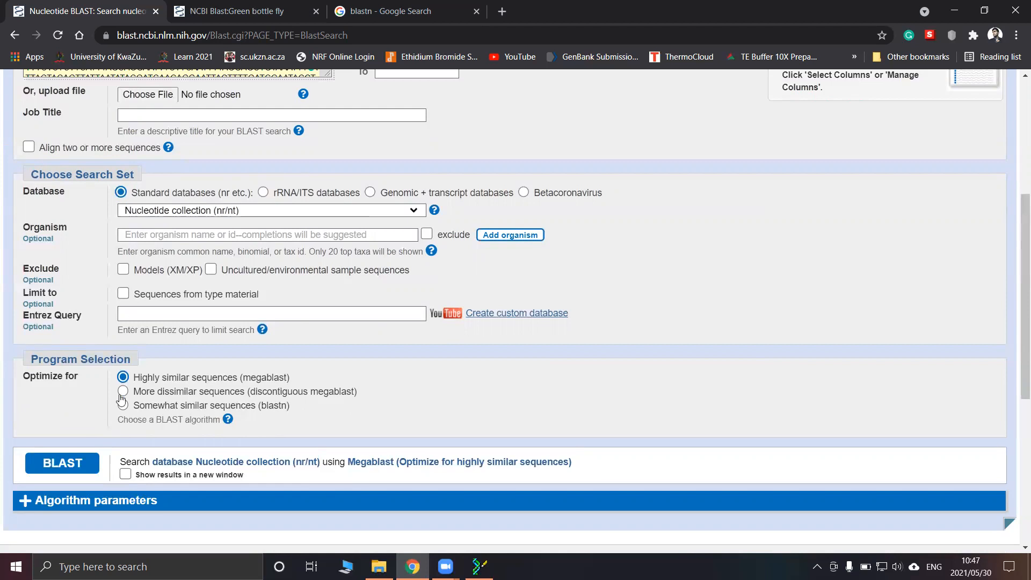
click(68, 471)
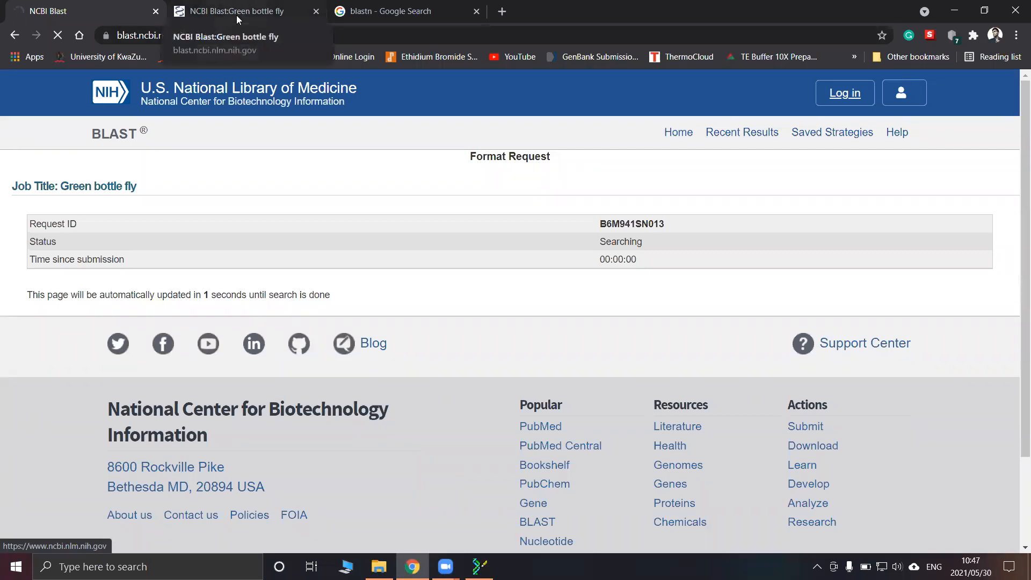
Open the already finished Green bottle fly BLAST results and close the tab of the newly submitted search
click(236, 15)
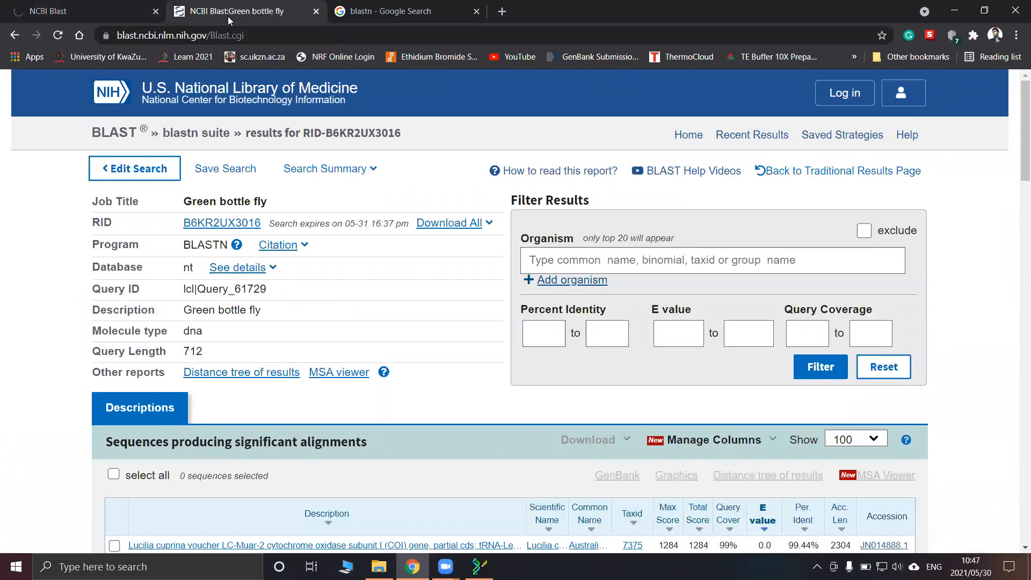
scroll(336, 186, down, 1)
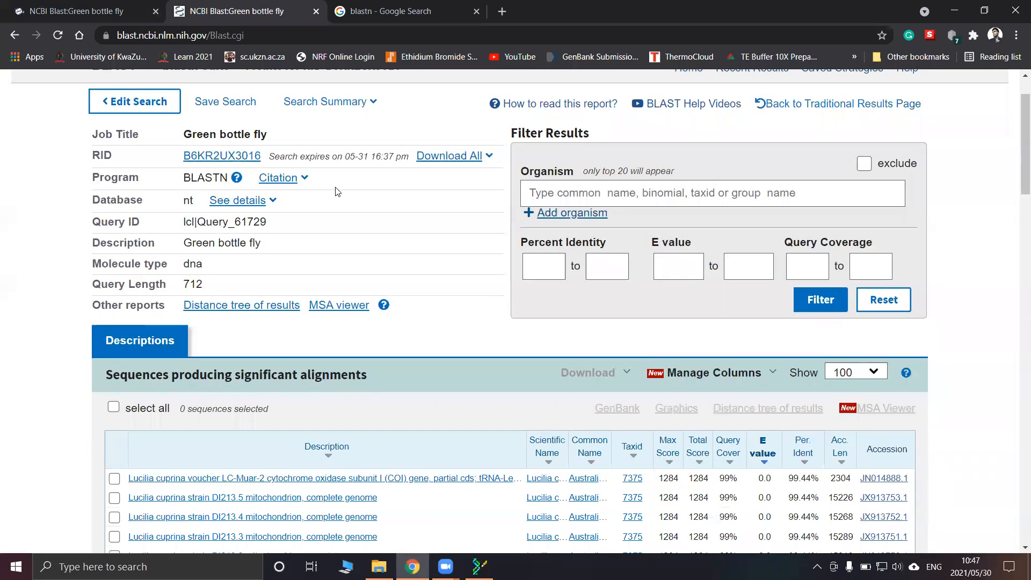
scroll(337, 192, down, 3)
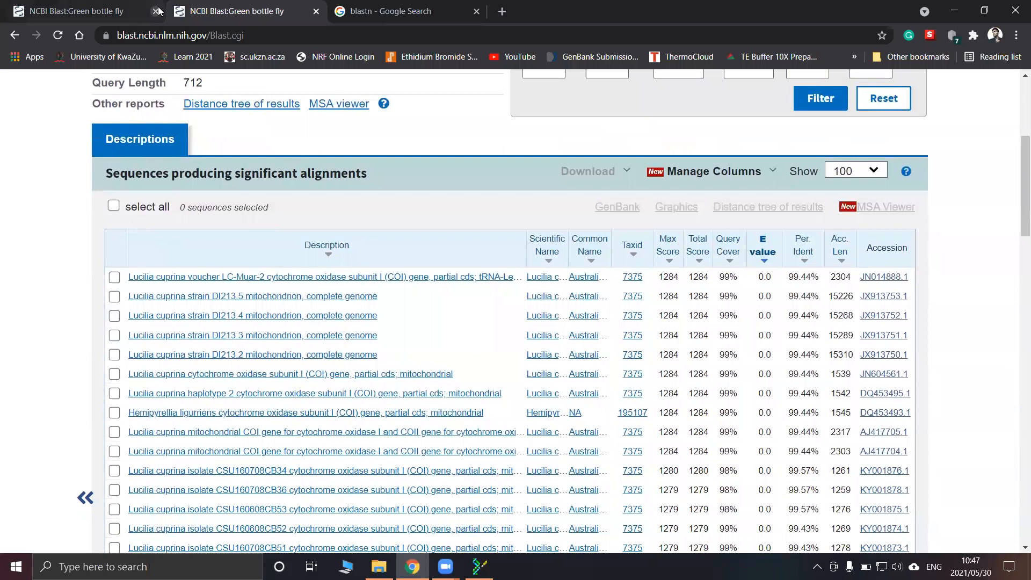
click(158, 10)
Examine the search summary and the significant alignments, comparing species, scores, query cover, E value and percent identity of the hits
scroll(296, 231, up, 1)
scroll(303, 229, up, 3)
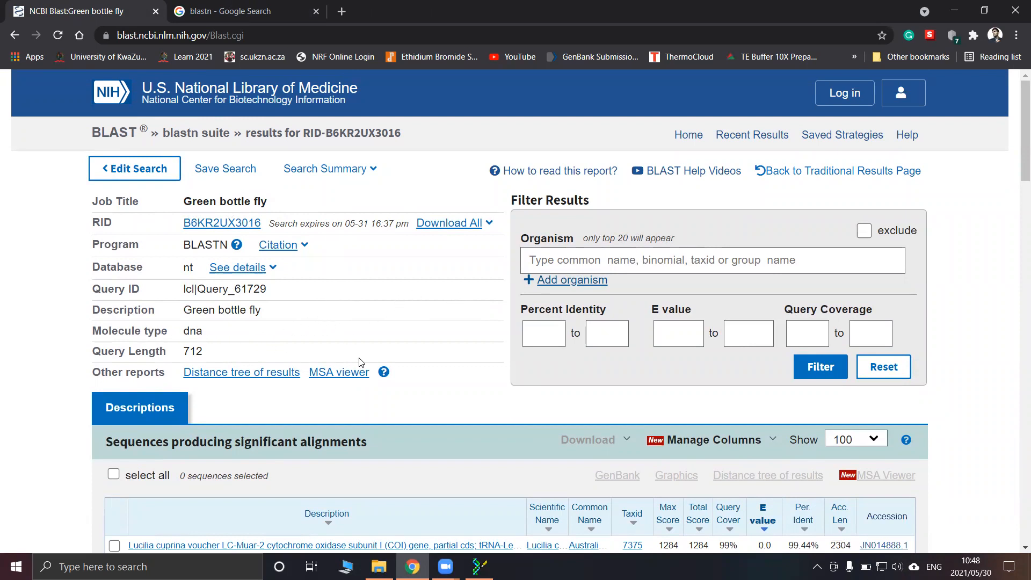
scroll(397, 333, down, 2)
scroll(444, 316, down, 1)
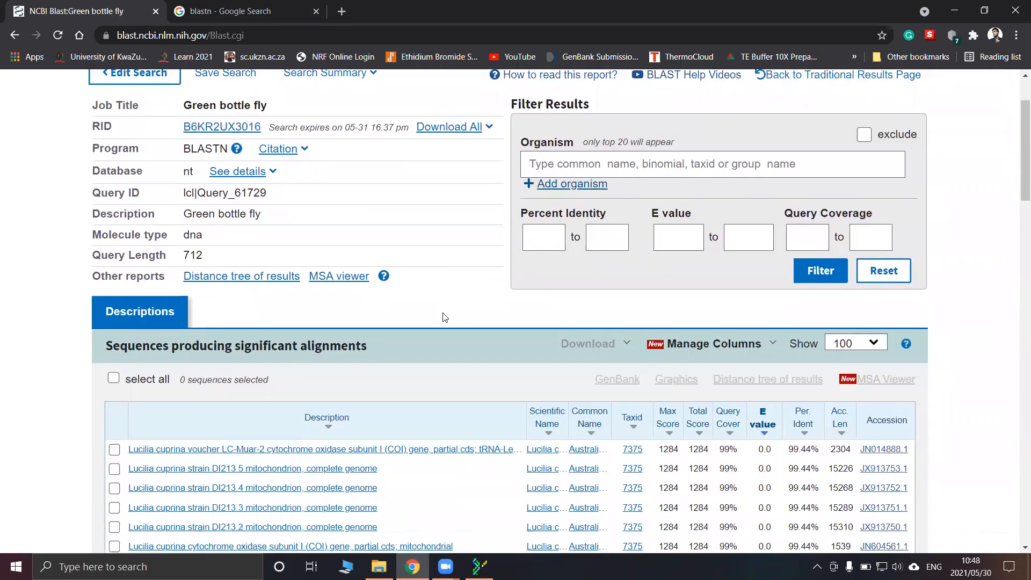
scroll(444, 316, down, 5)
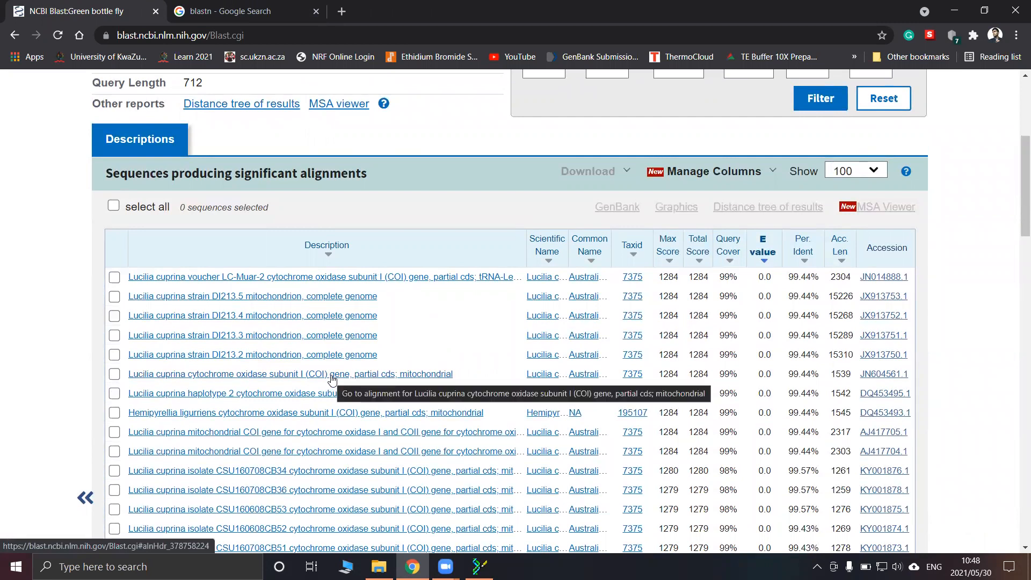
scroll(338, 282, down, 2)
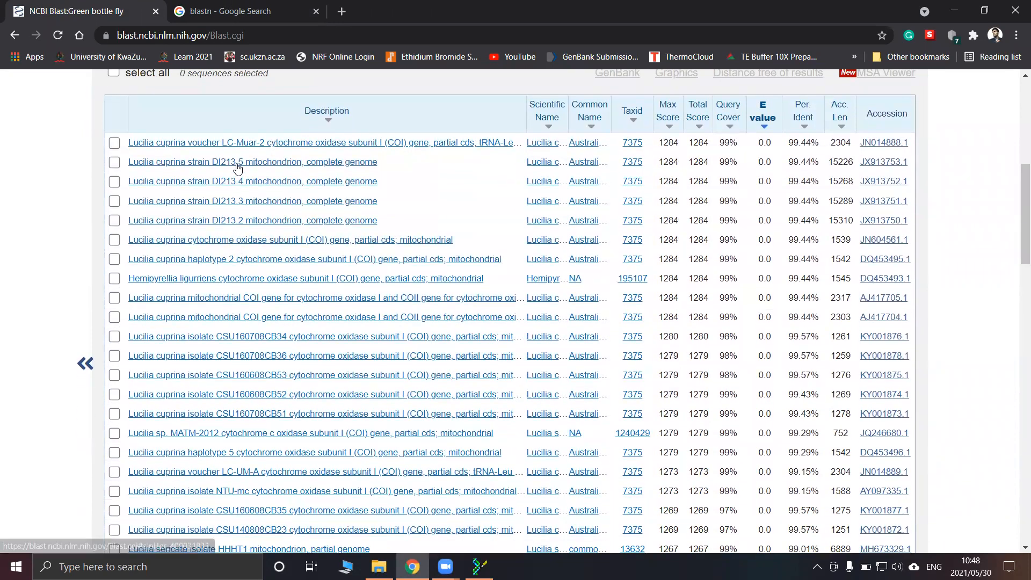
scroll(223, 196, down, 1)
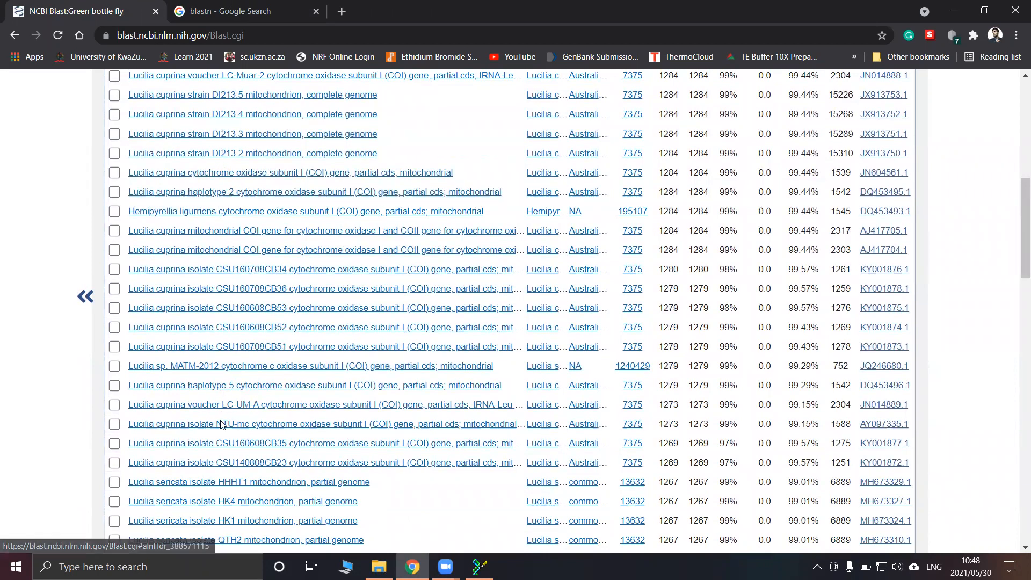
scroll(223, 424, up, 2)
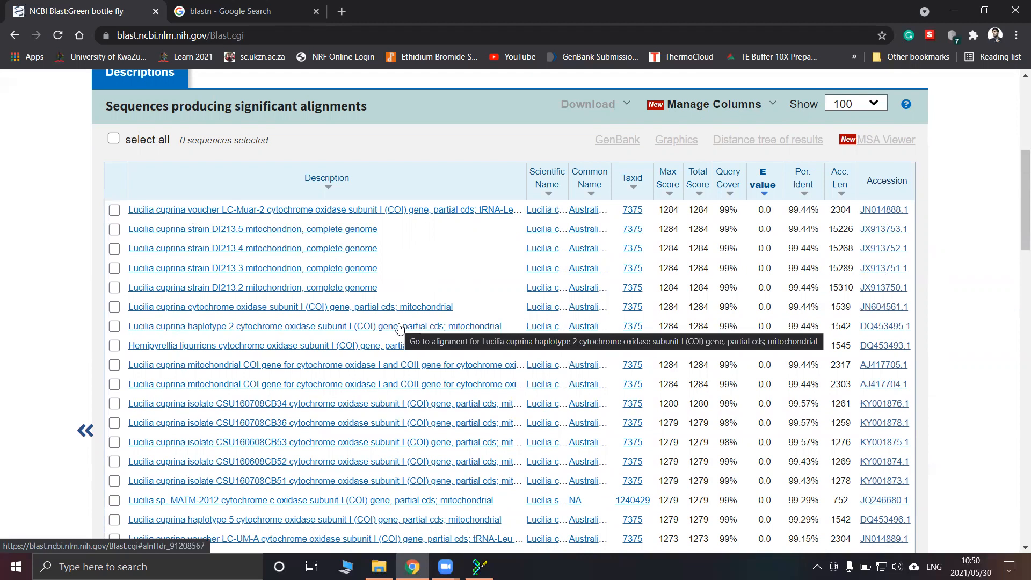
scroll(408, 306, down, 6)
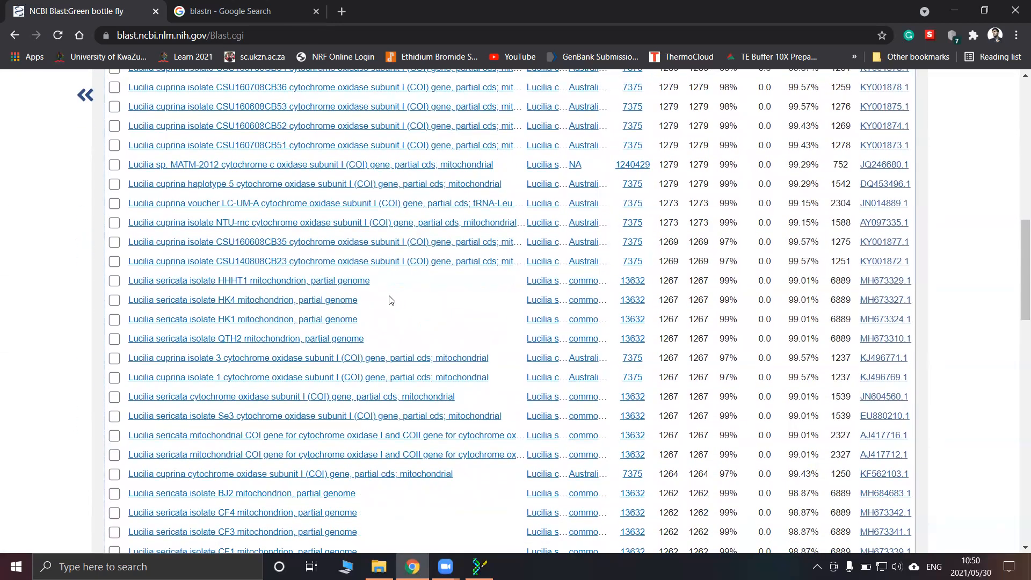
scroll(387, 297, up, 5)
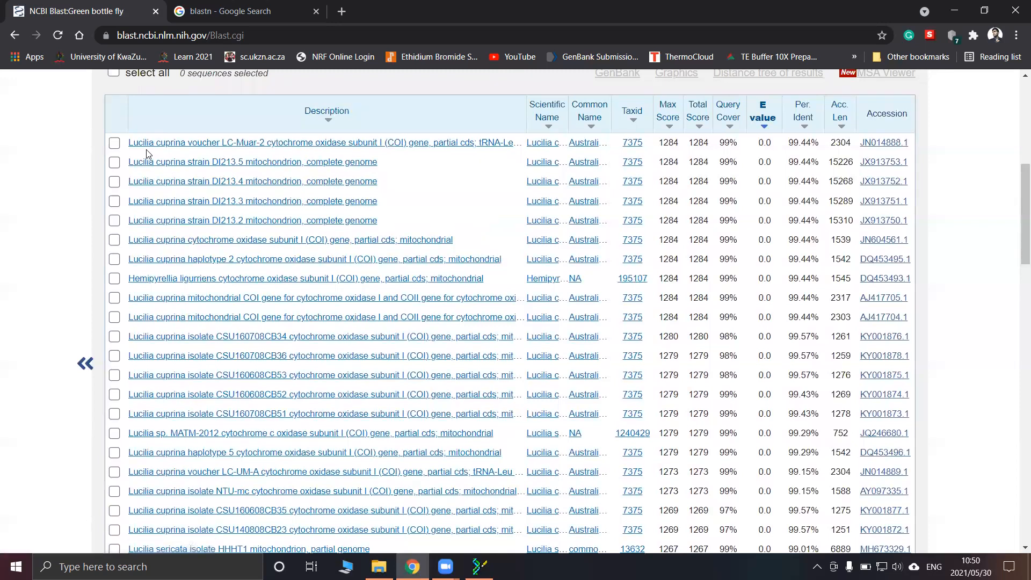
scroll(143, 213, up, 1)
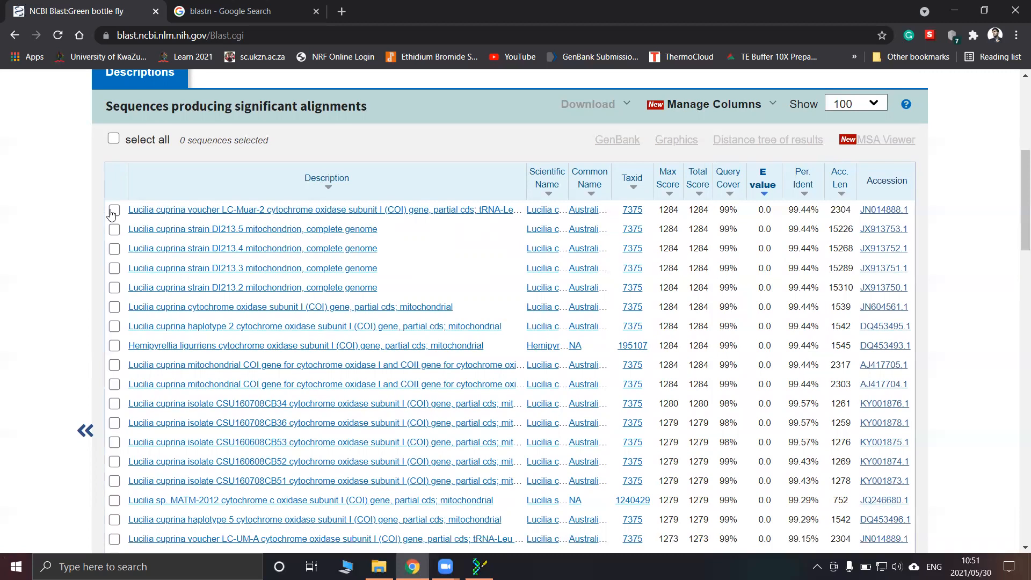
Select the first ten hits in the alignments table, from the Lucilia cuprina voucher LC-Muar-2 through accession AJ417704.1
click(113, 211)
click(114, 230)
click(113, 248)
click(114, 268)
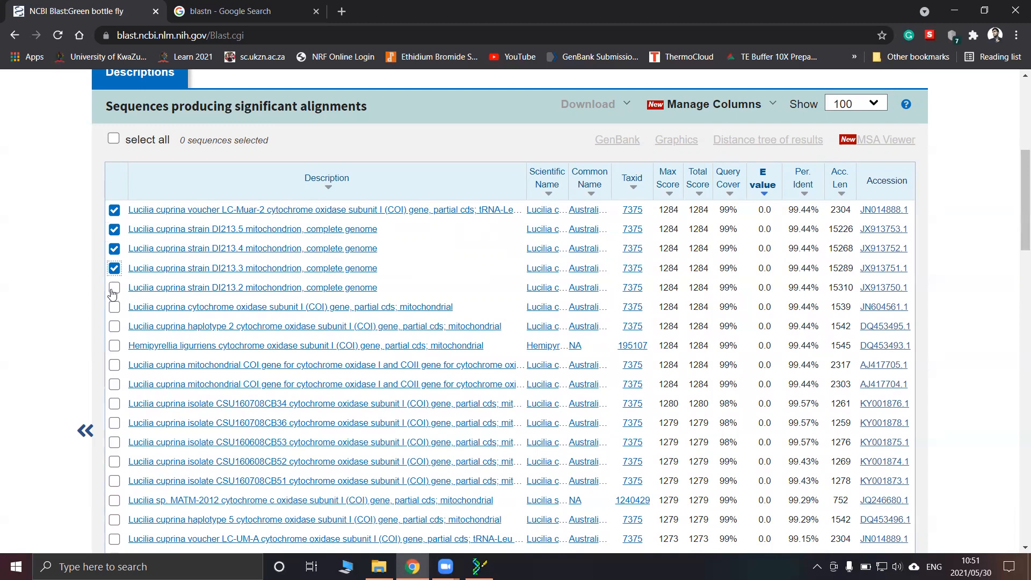
click(114, 289)
click(114, 308)
click(114, 326)
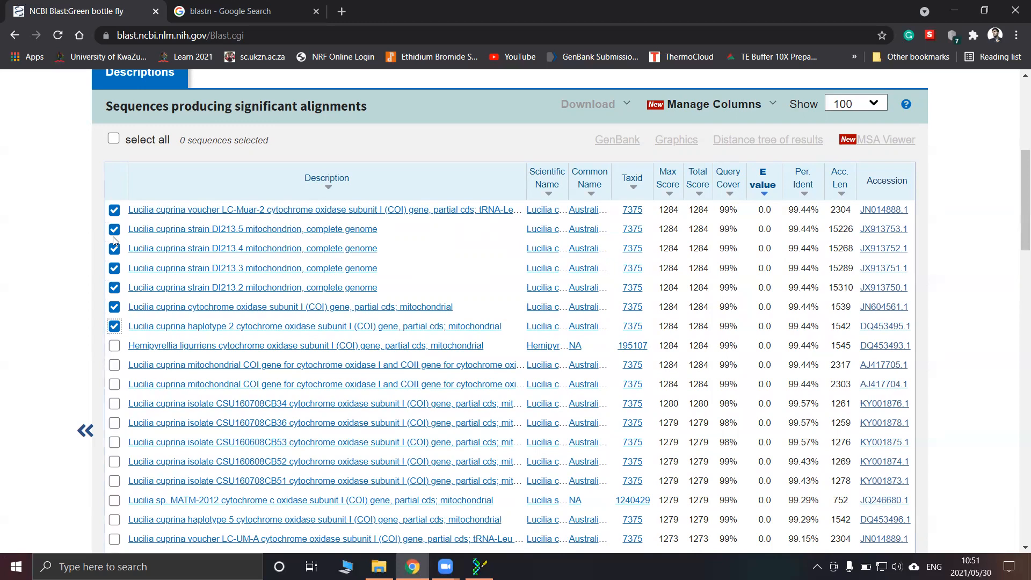
click(114, 345)
click(114, 365)
click(114, 386)
scroll(34, 312, up, 1)
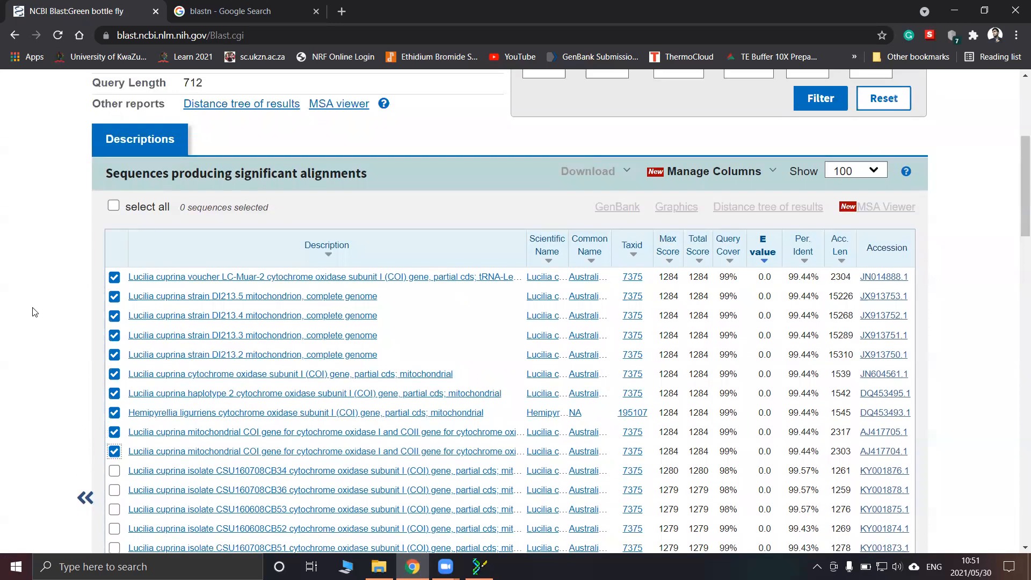
scroll(37, 306, down, 1)
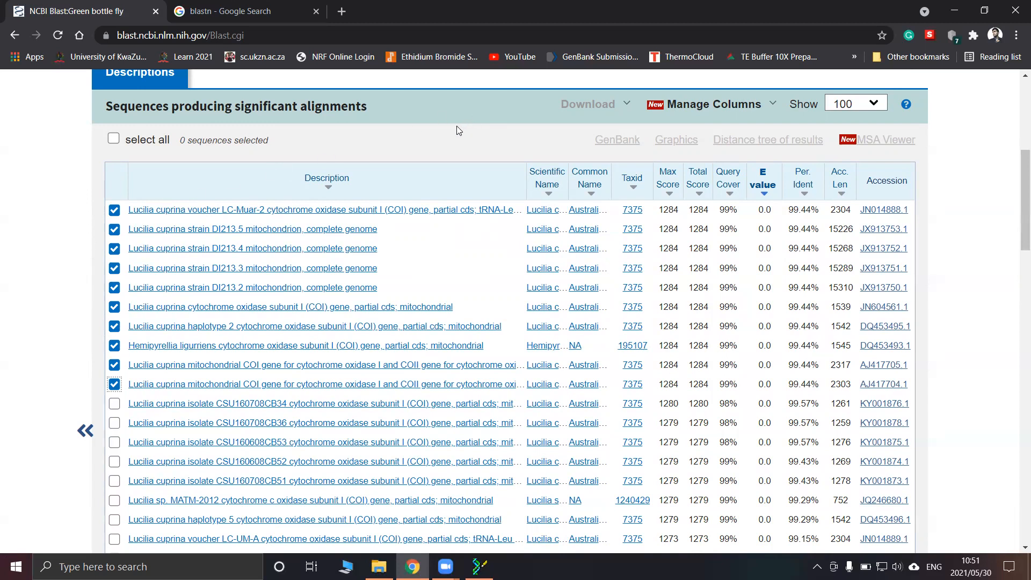
scroll(418, 134, up, 2)
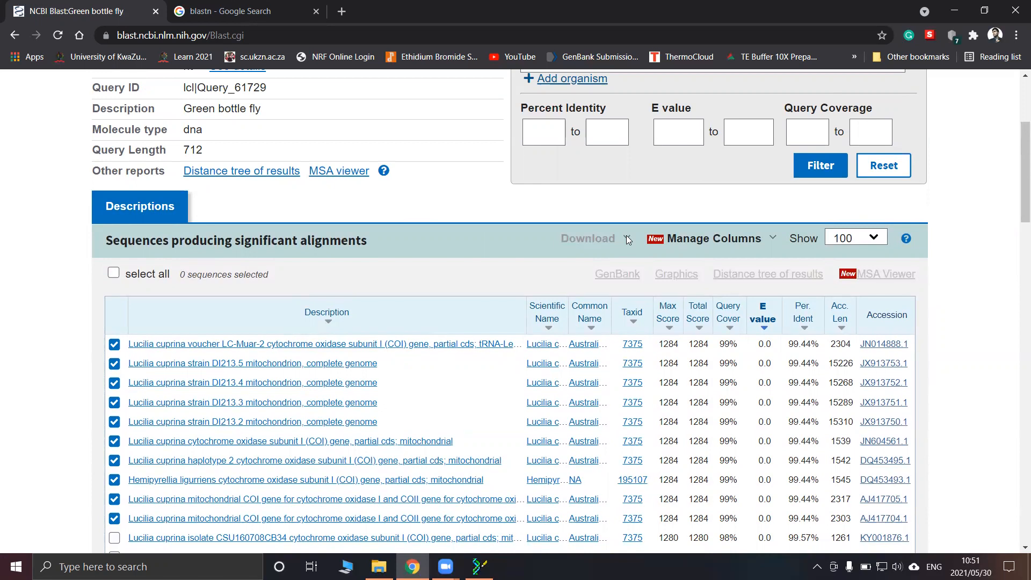
Start downloading the ten selected hits as FASTA (aligned sequences)
click(602, 49)
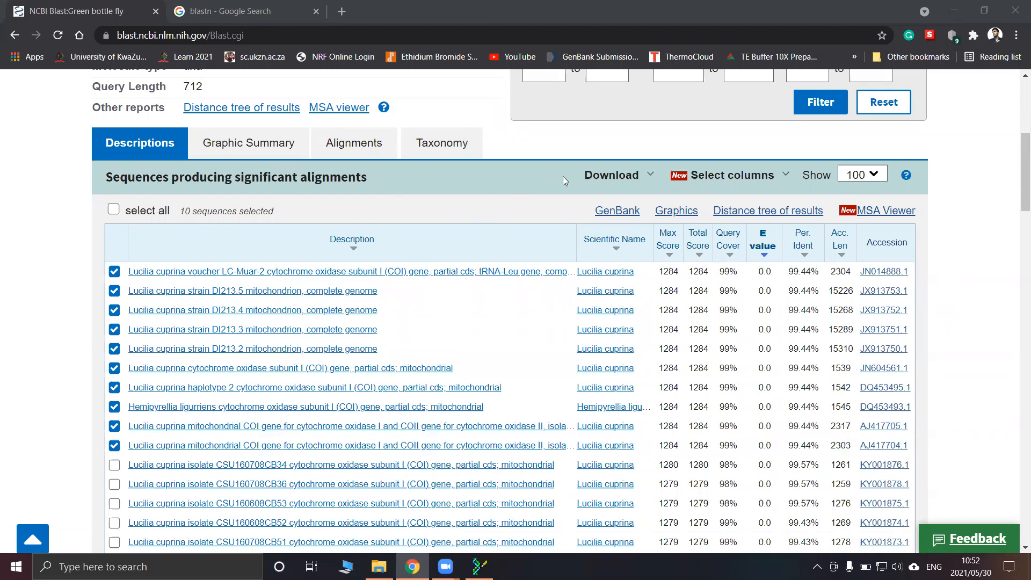
click(650, 177)
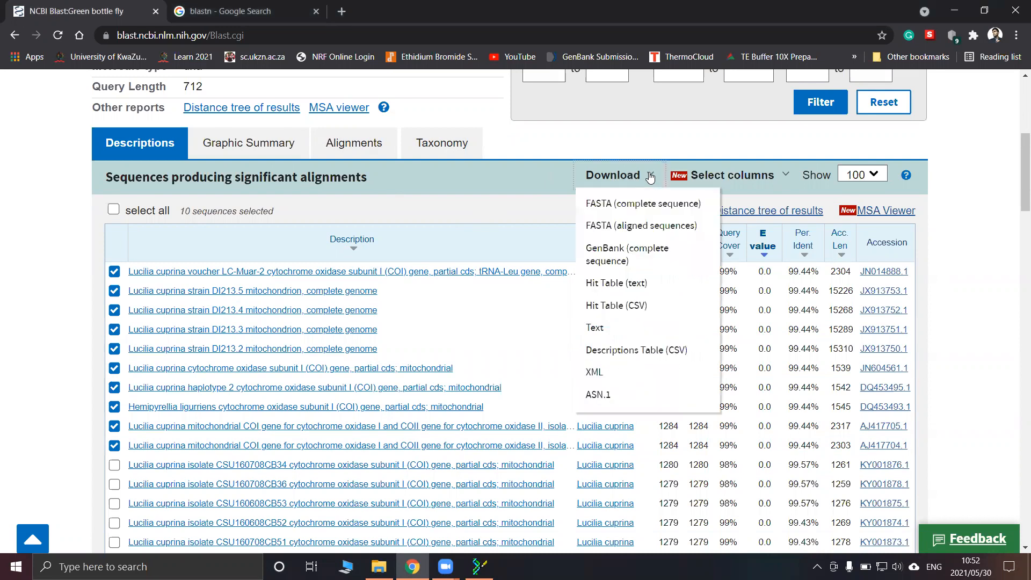
click(618, 228)
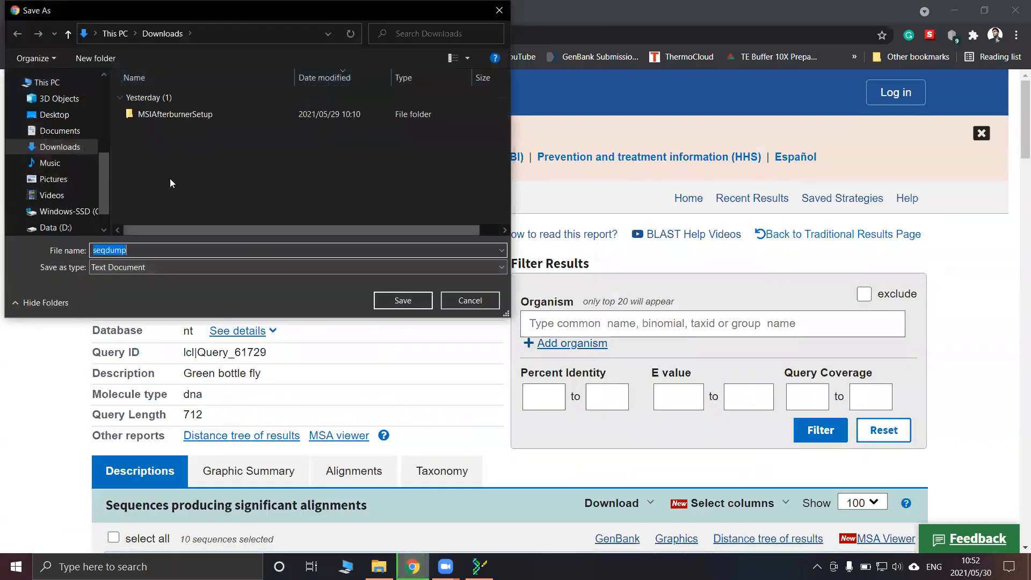
Create a folder named Seq hits from Genbank inside the Desktop's Fly CO GSA folder and open it as the save location
click(54, 115)
double_click(172, 102)
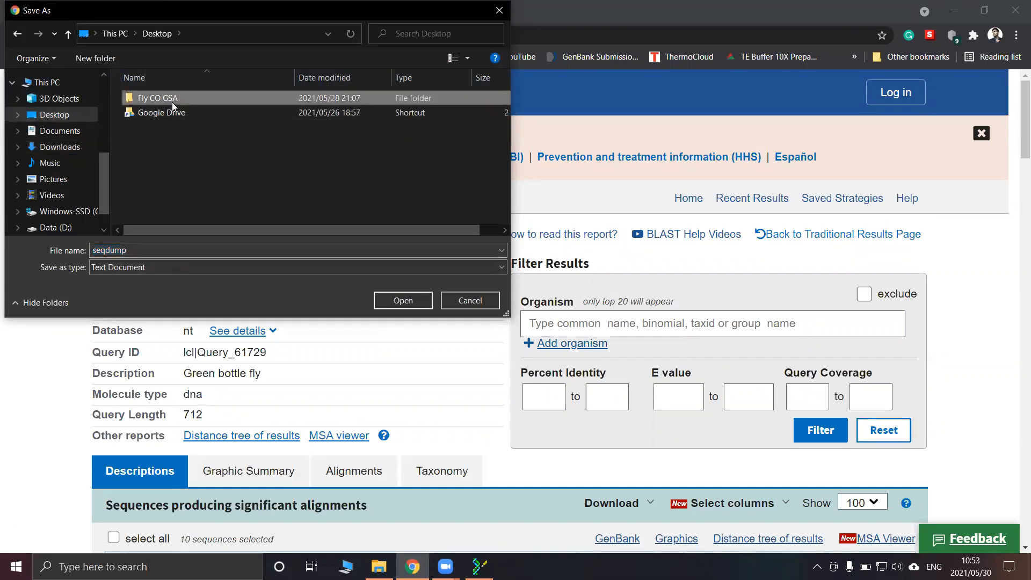
right_click(269, 151)
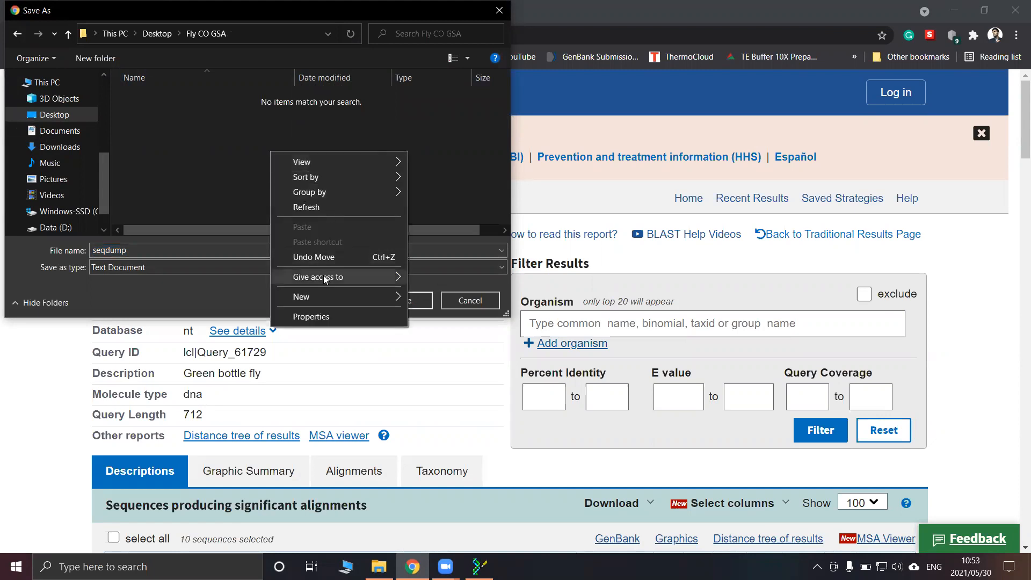
mouse_move(323, 295)
click(438, 296)
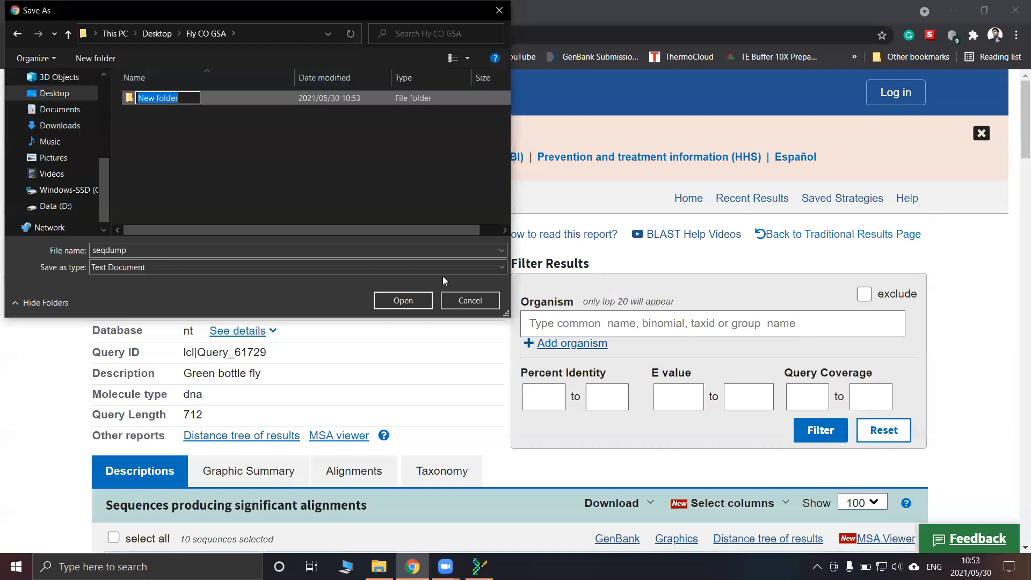
text(Seq)
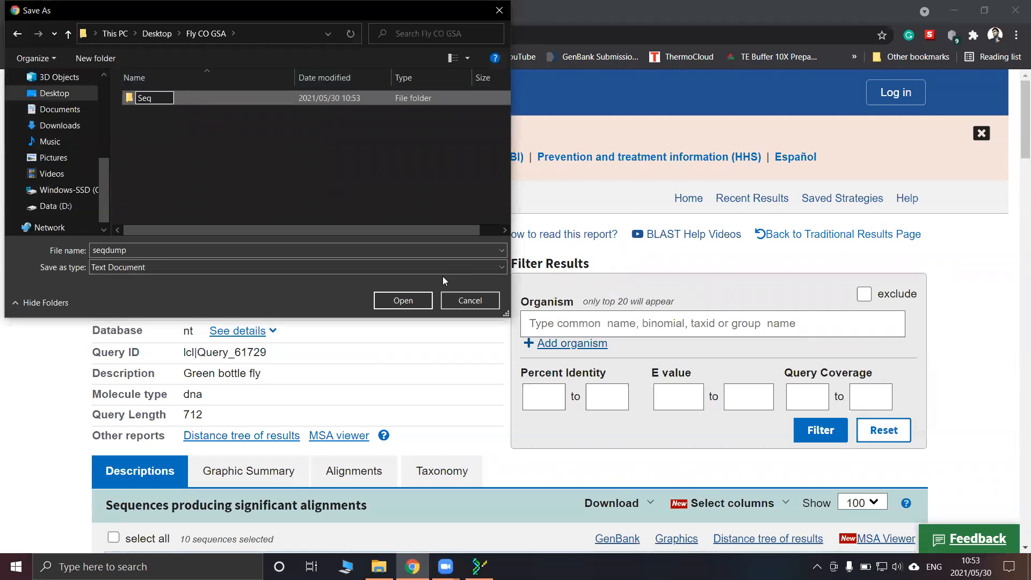
text( hits fromGenbank)
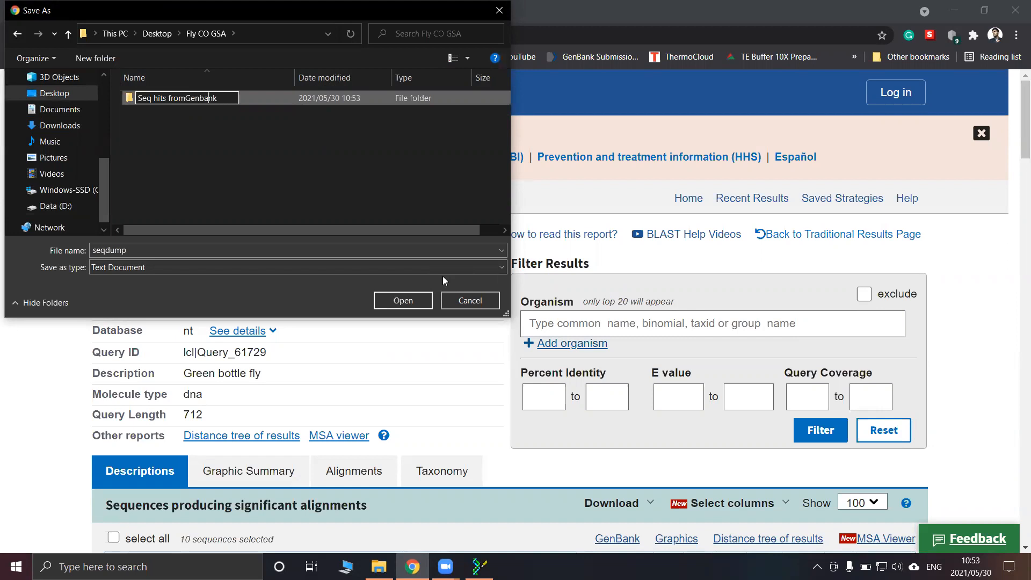
key(Return)
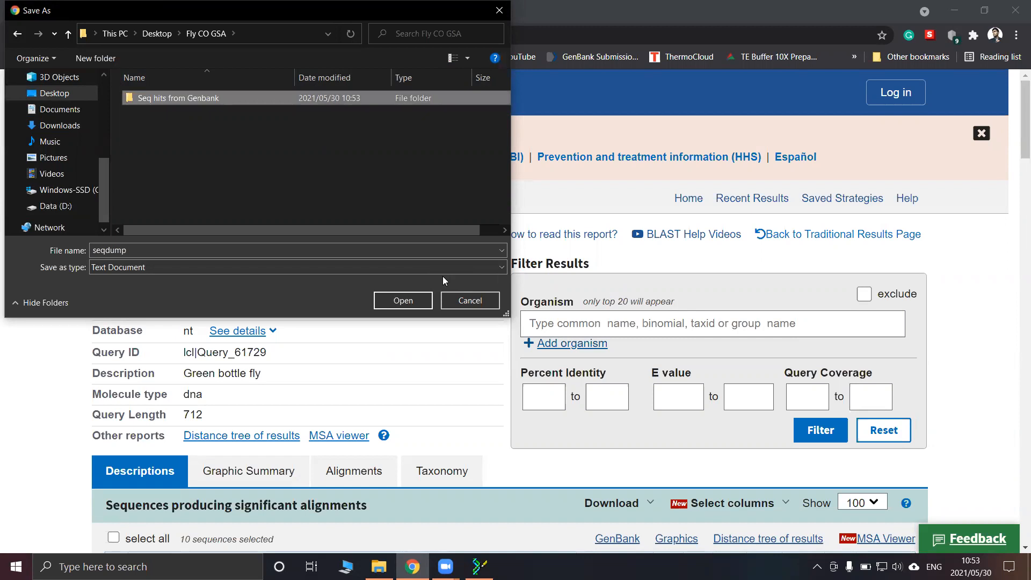
double_click(322, 98)
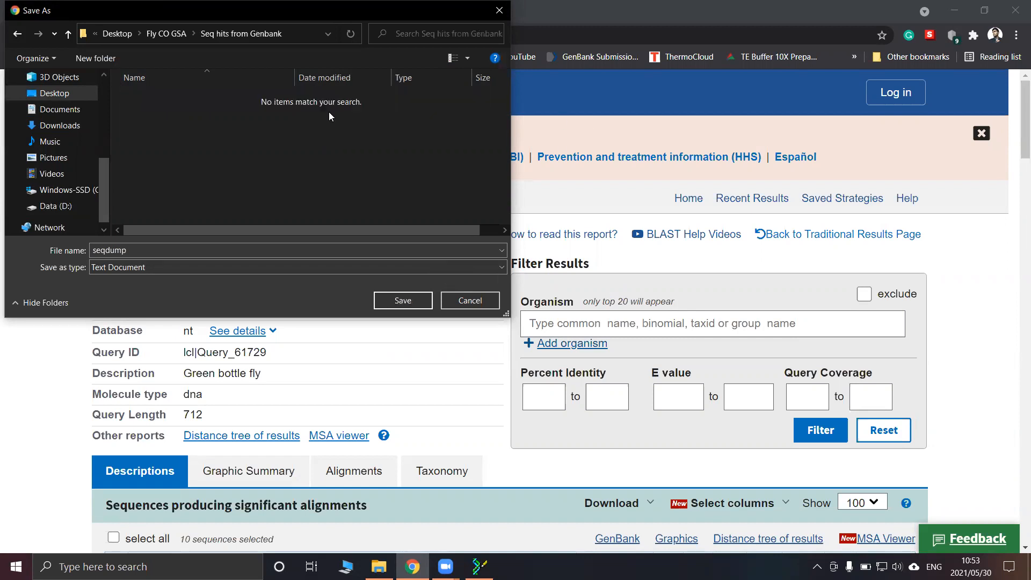
Save the aligned sequences as Green bottle fly sequence hits from GenBank.fas and dismiss the download notice
click(169, 246)
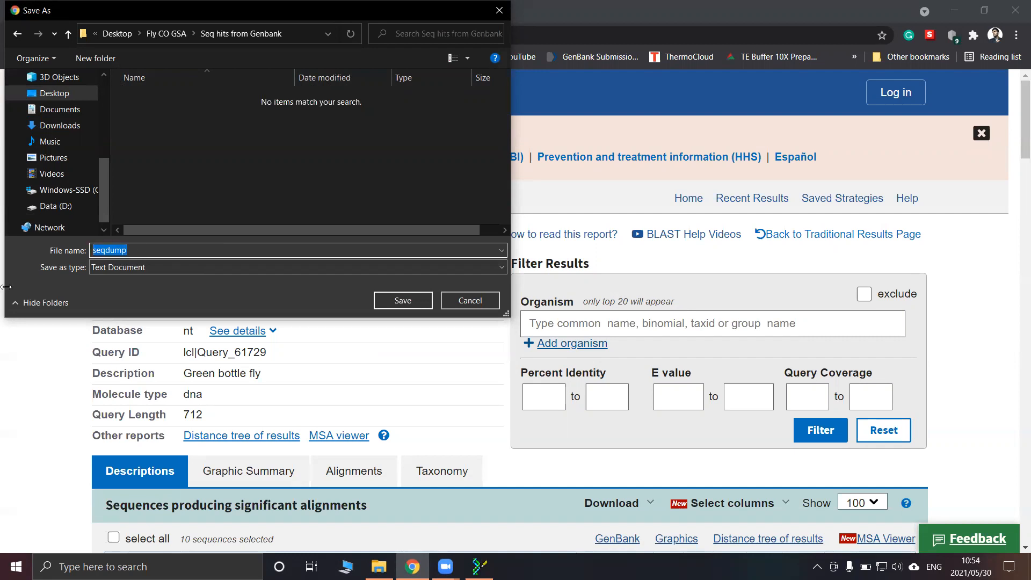
text(Green bottle)
text(y sequence hits from )
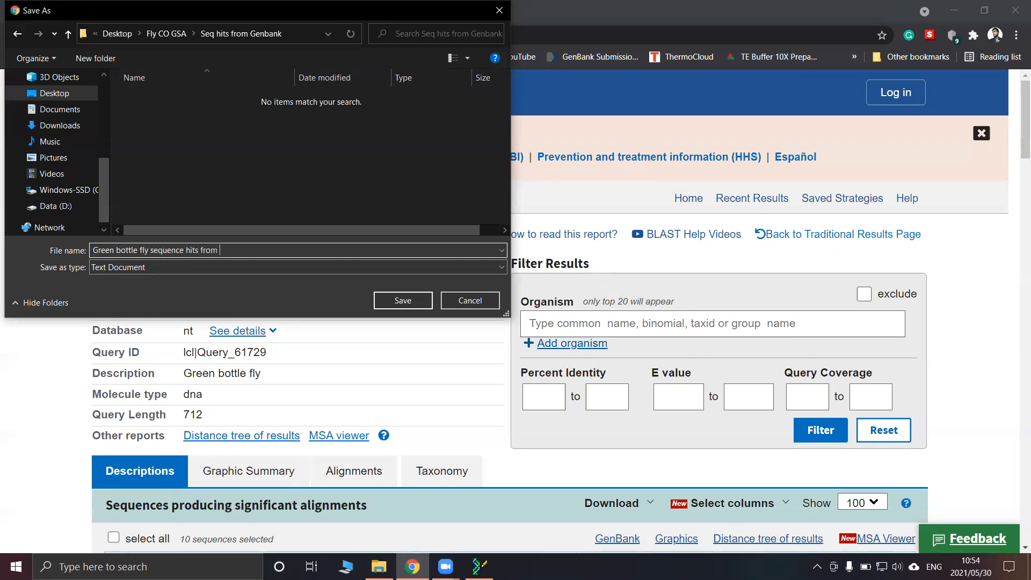
text(Genbank)
key(Left)
key(Left)
key(Left)
key(BackSpace)
text(Bank.fas)
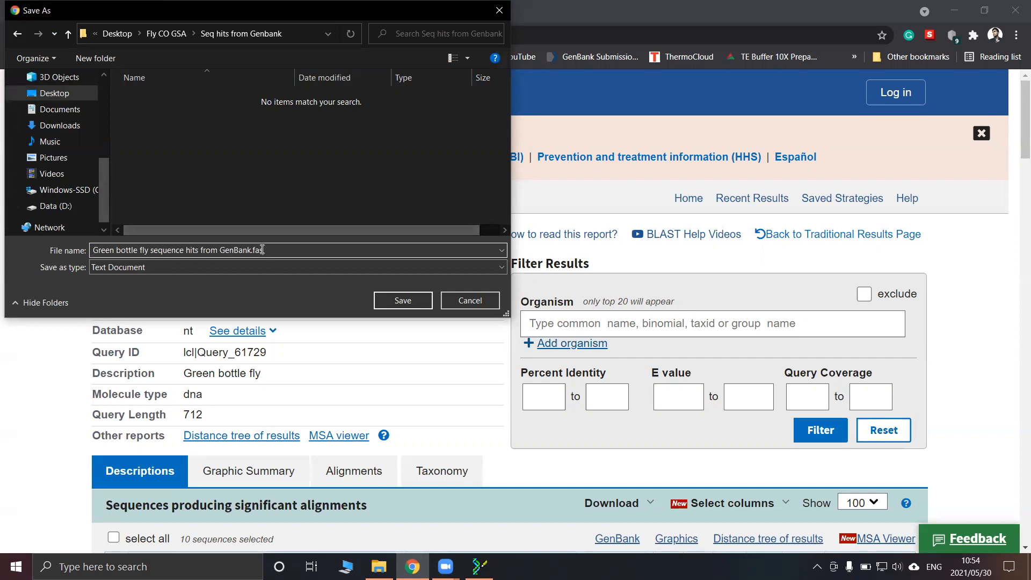
click(407, 301)
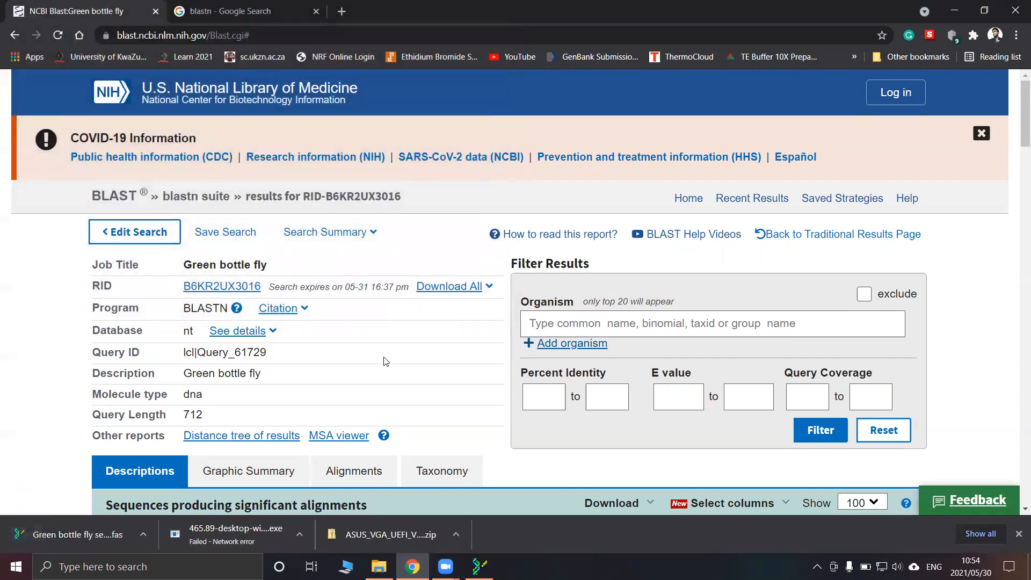
click(1018, 533)
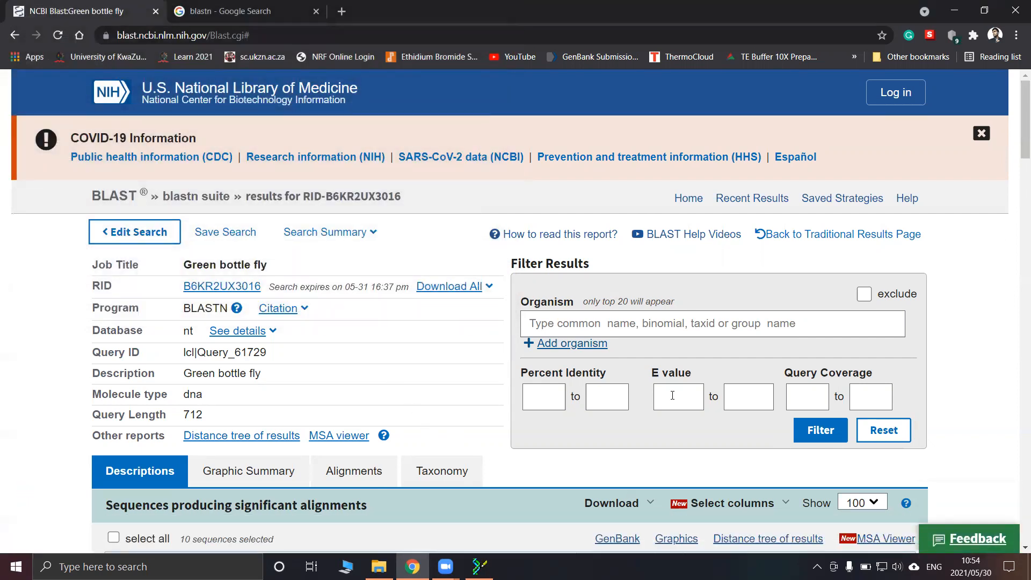
Start downloading the Descriptions Table (CSV) for the selected hits
scroll(465, 349, down, 4)
scroll(441, 299, down, 1)
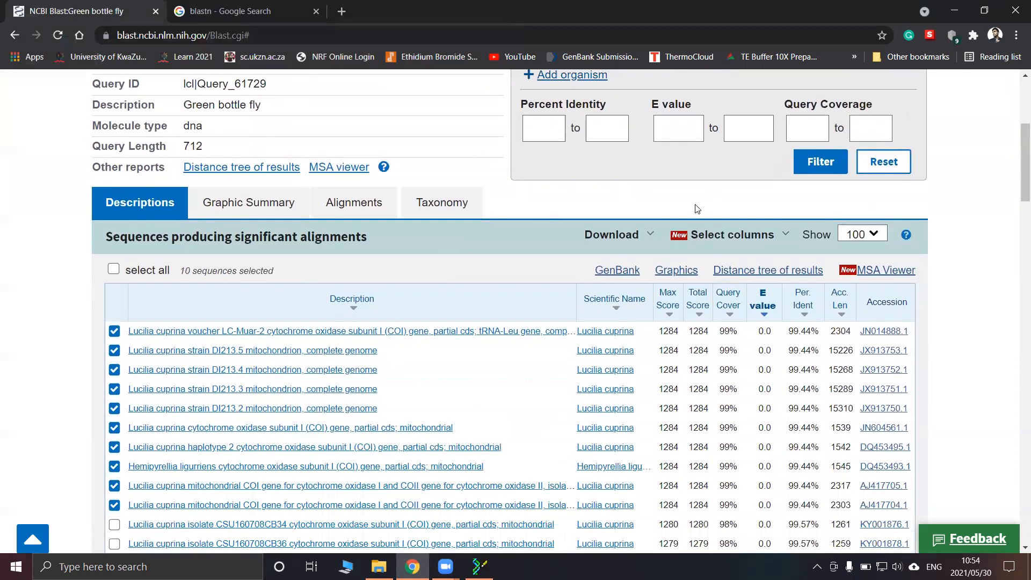
click(647, 234)
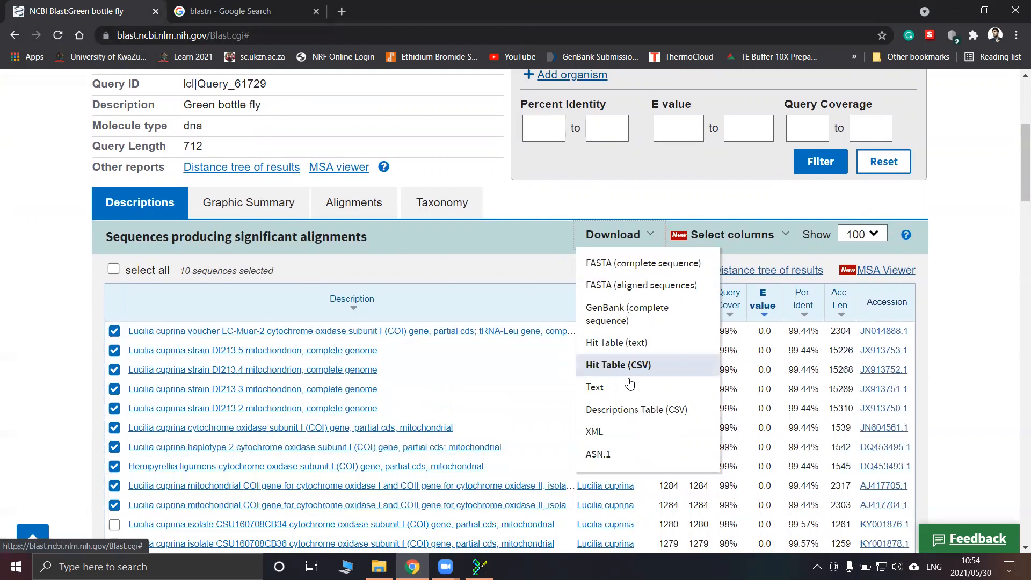
click(609, 410)
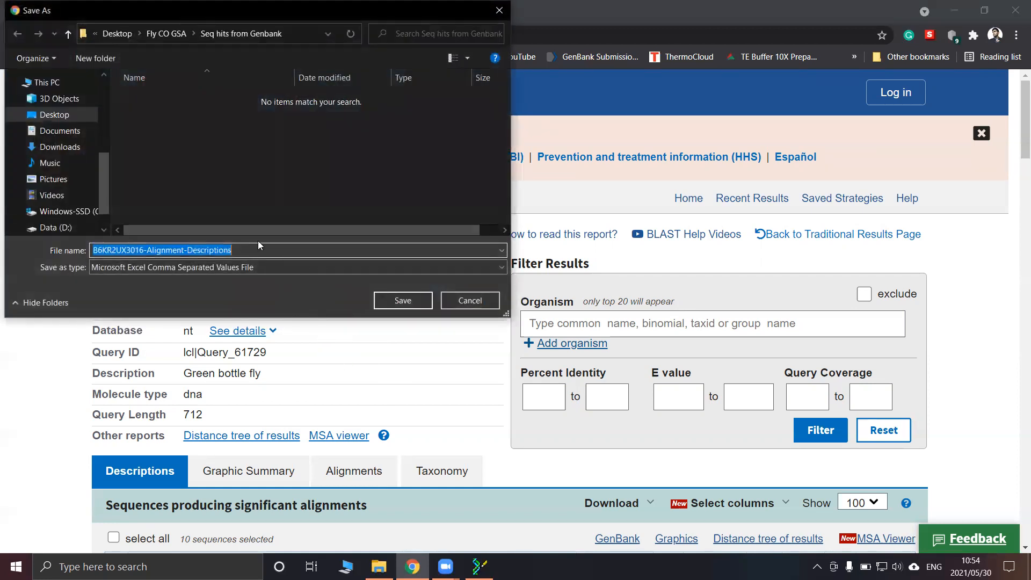
Save the descriptions table as Des of hits from Green Bottle fly query in the Seq hits from Genbank folder and dismiss the download notice
drag(249, 247, 77, 253)
text(Des)
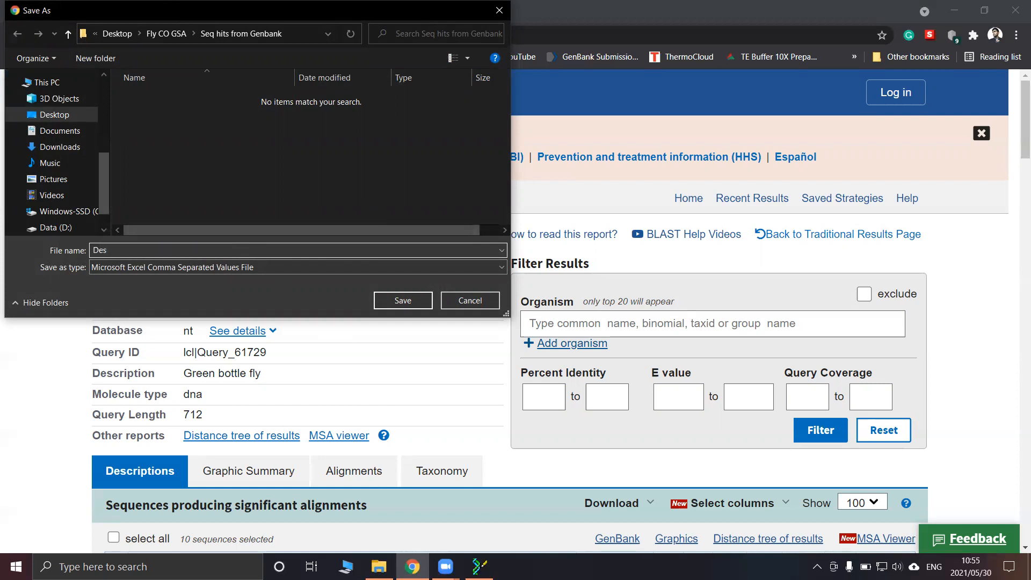
text( of hits fro)
key(BackSpace)
key(BackSpace)
text(rom Green Bottle fly query)
key(Return)
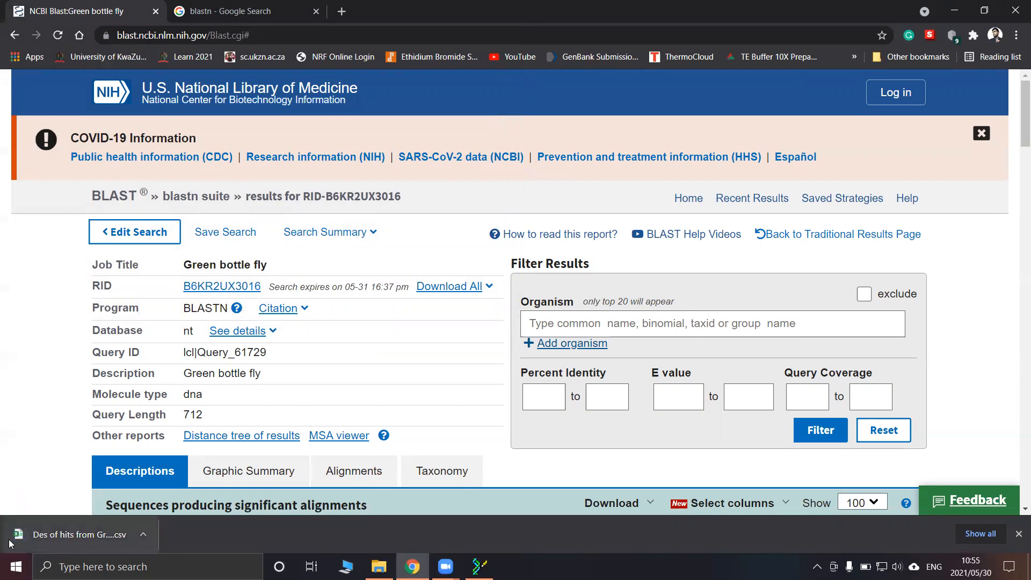
click(1018, 534)
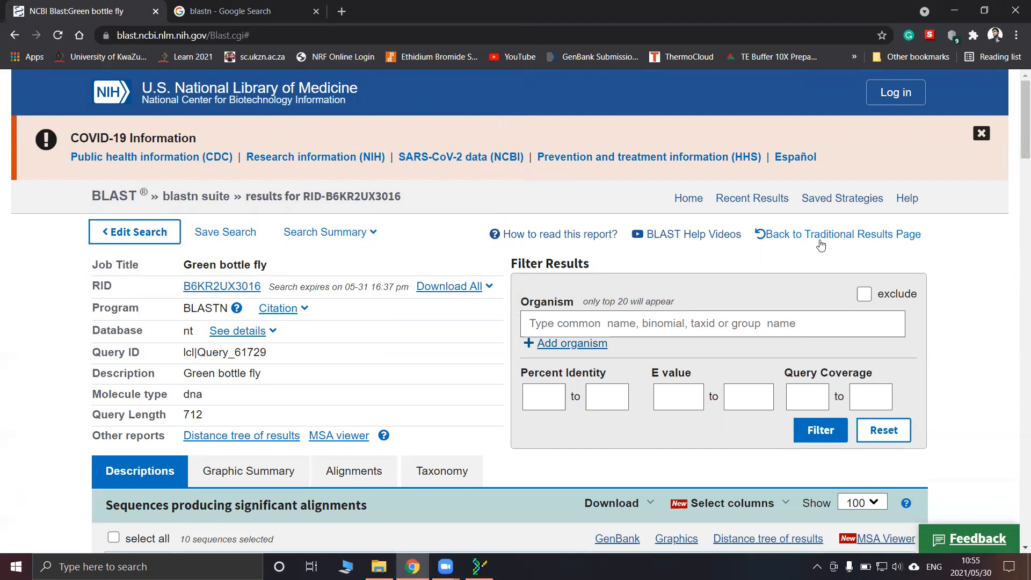
Close the BLAST results and the remaining browser tab, and exit BioEdit with the Green bottle fly CO sequence
scroll(416, 325, down, 4)
scroll(159, 392, down, 1)
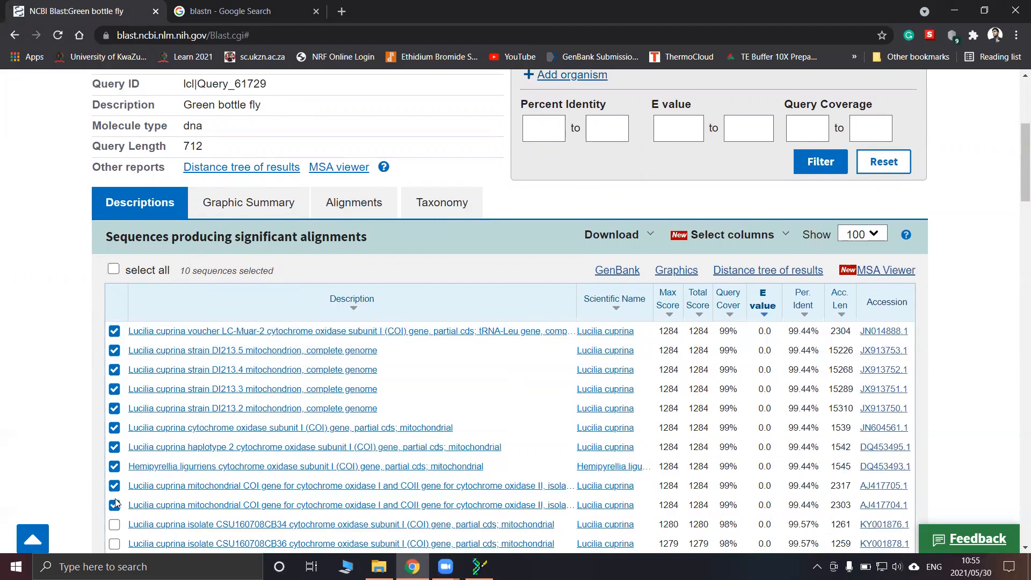
click(156, 12)
click(156, 12)
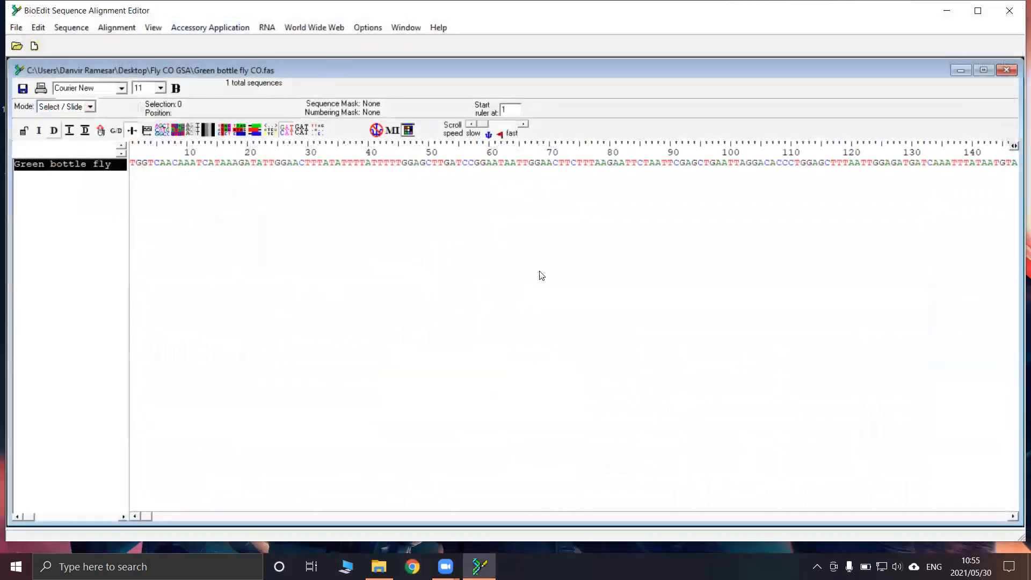
click(1009, 12)
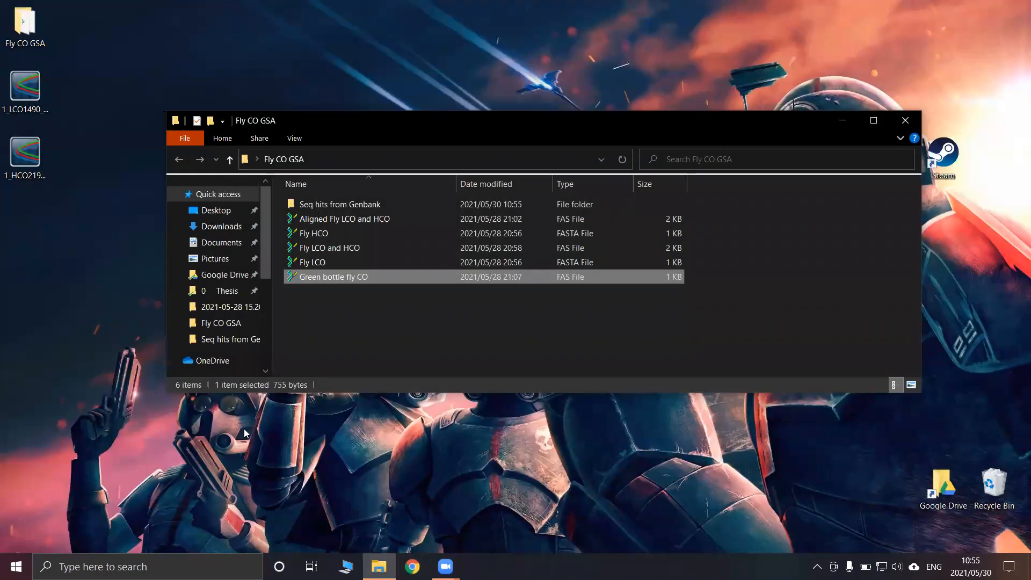
Open the Green bottle fly sequence hits from GenBank file in BioEdit and widen the sequence title column to show the full names
click(330, 321)
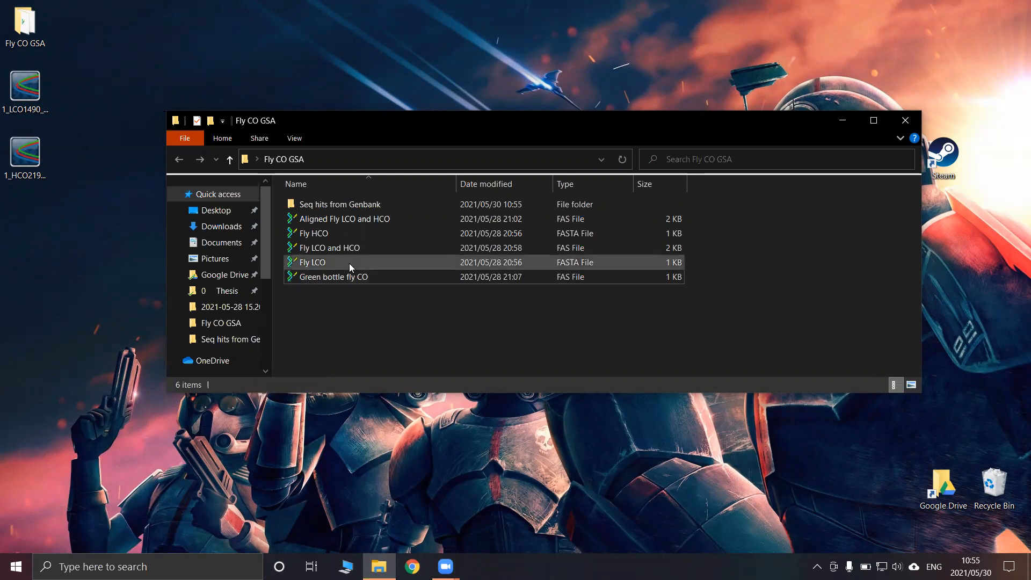
double_click(355, 208)
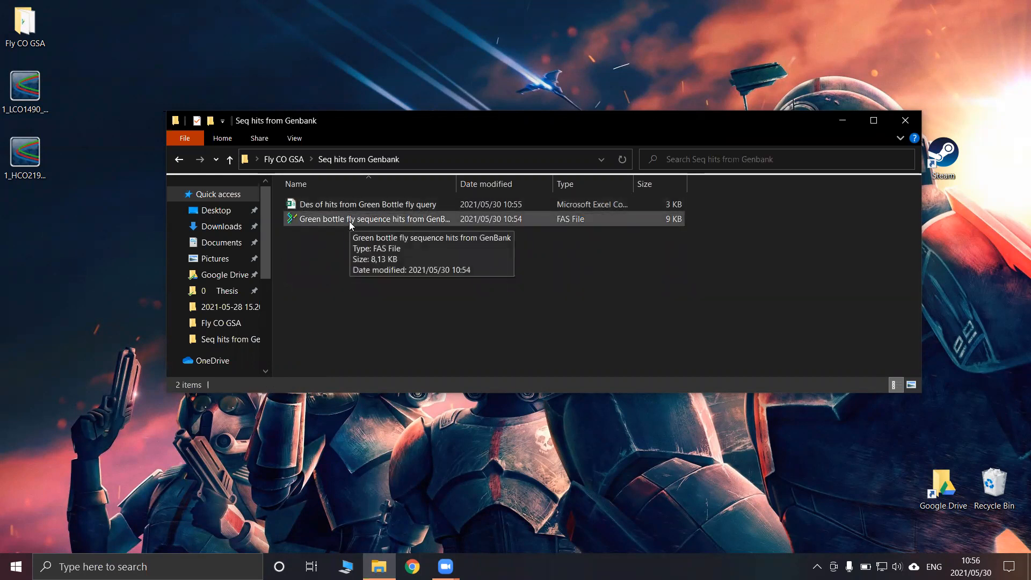
double_click(350, 220)
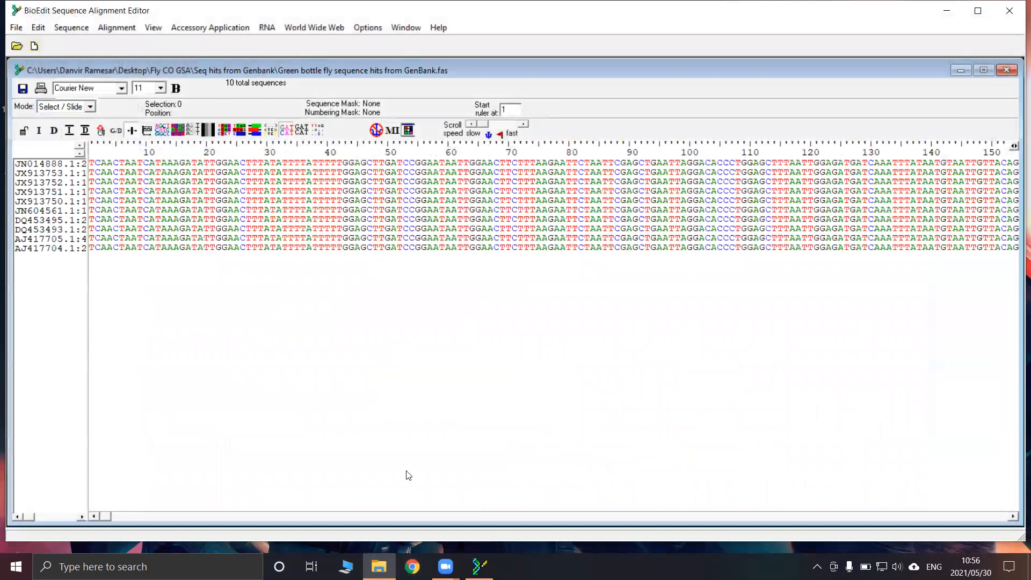
mouse_move(107, 516)
mouse_down()
mouse_move(573, 543)
mouse_move(974, 543)
mouse_move(269, 509)
mouse_move(101, 512)
mouse_up()
drag(88, 376, 513, 390)
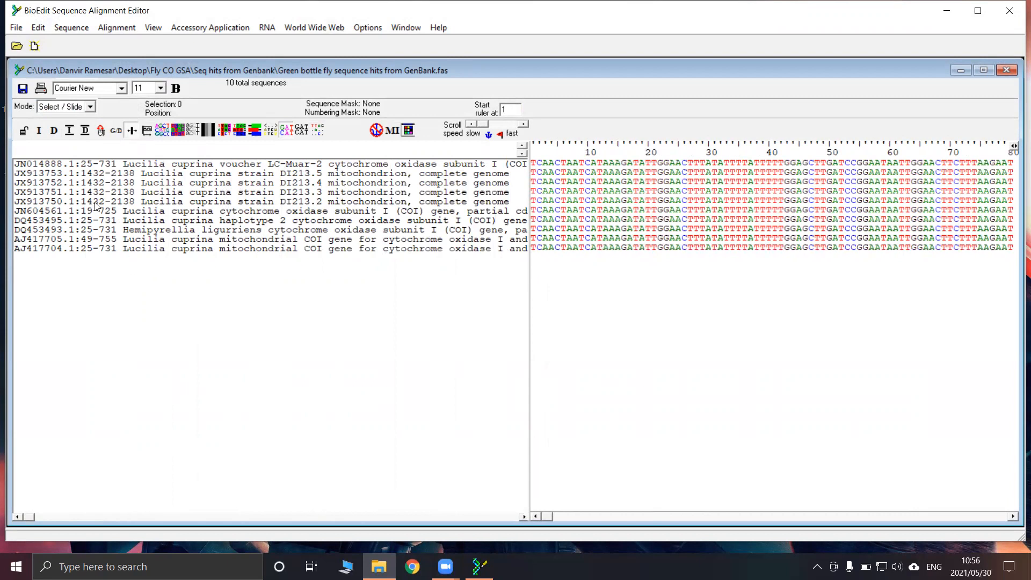
Shorten the title of the first sequence, JN014888.1, by deleting everything after Lucilia cuprina voucher LC-Muar-2
click(231, 166)
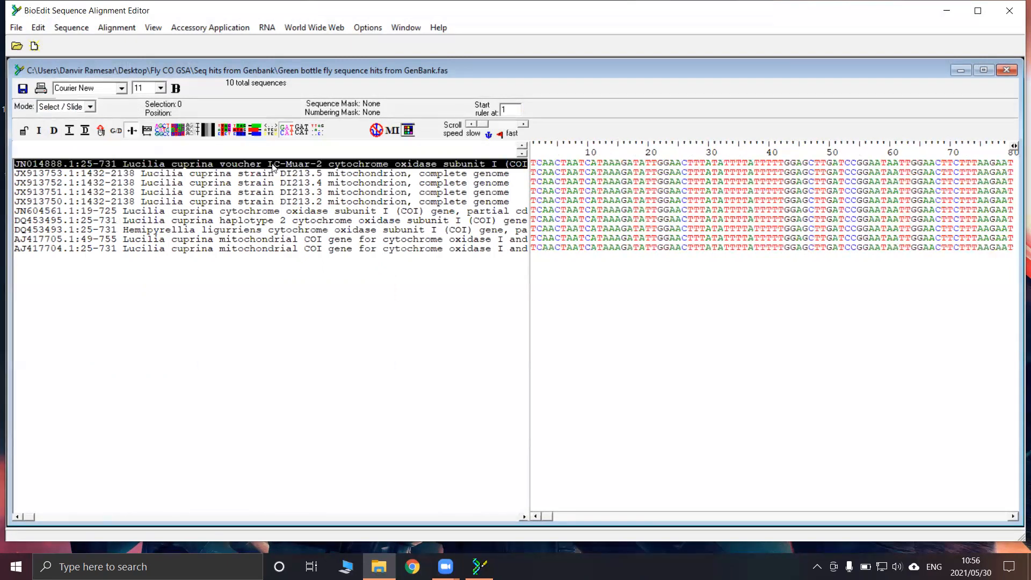
double_click(272, 166)
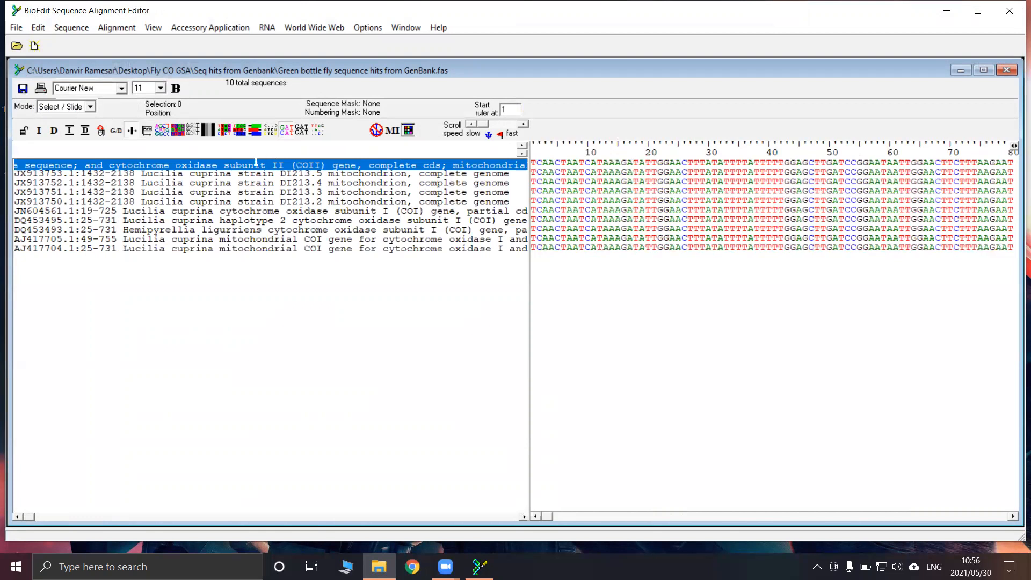
drag(224, 166, 562, 167)
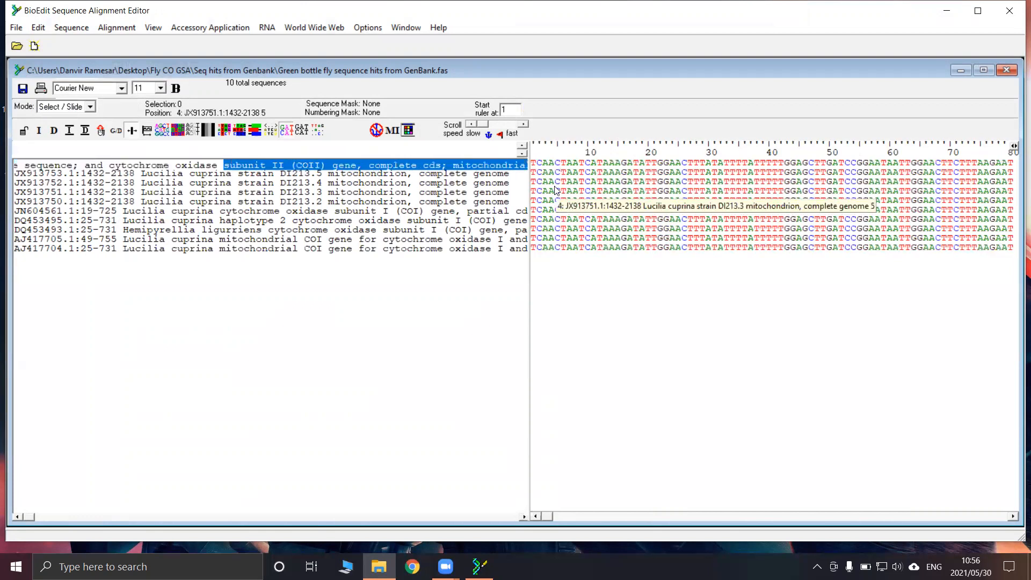
key(Delete)
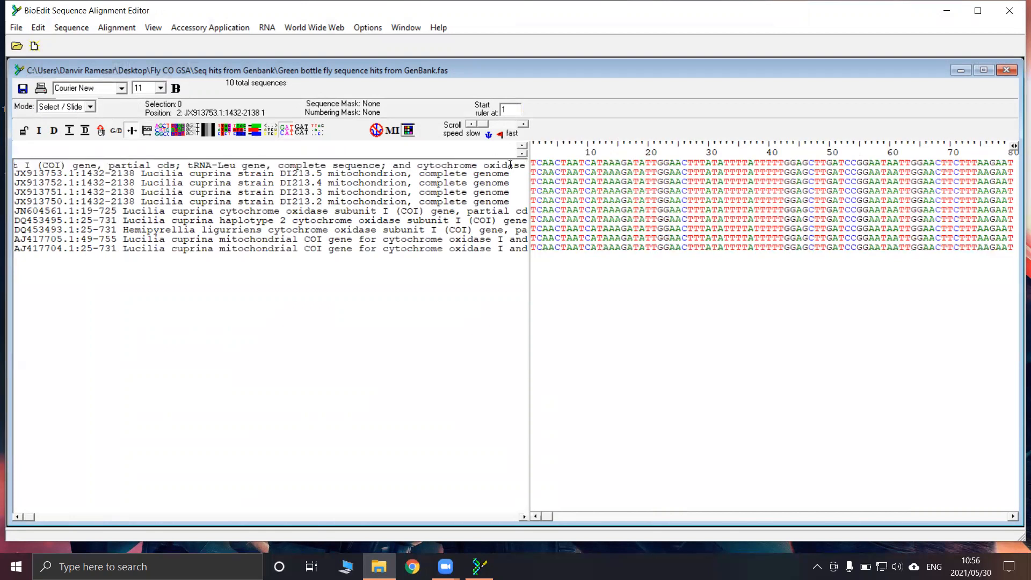
drag(509, 168, 540, 159)
key(Delete)
key(Delete)
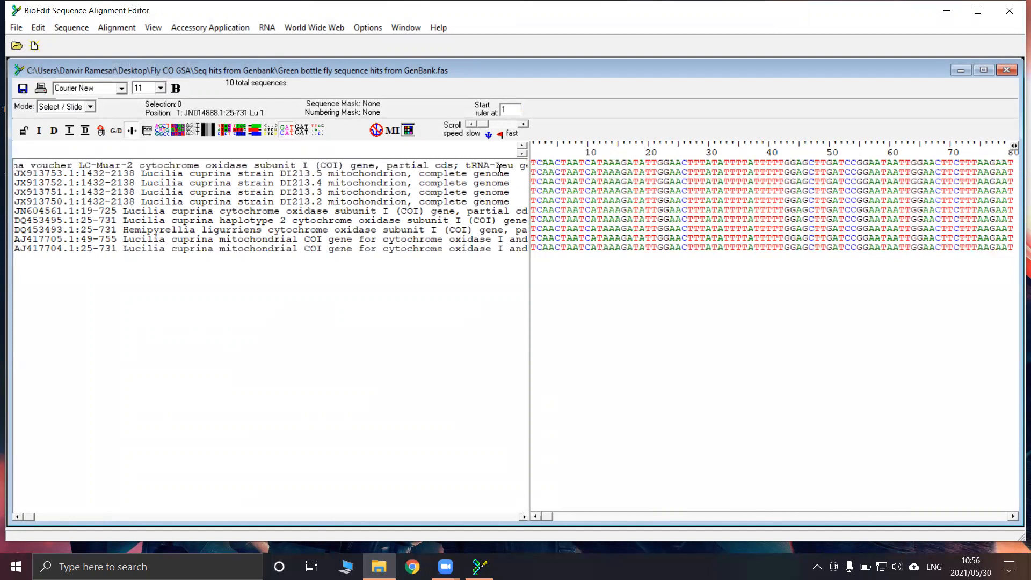
drag(476, 165, 233, 173)
key(Delete)
key(Delete)
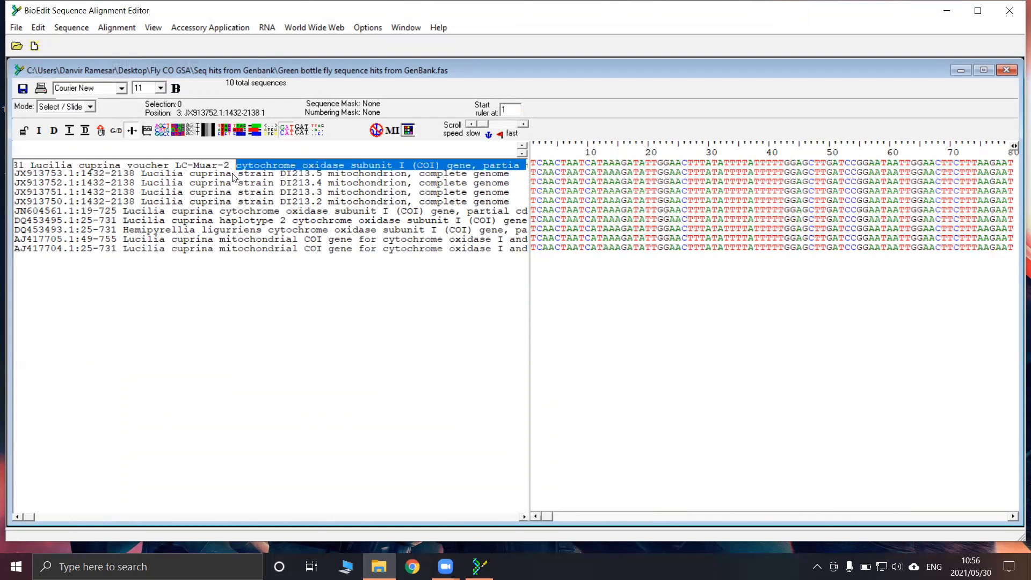
key(Delete)
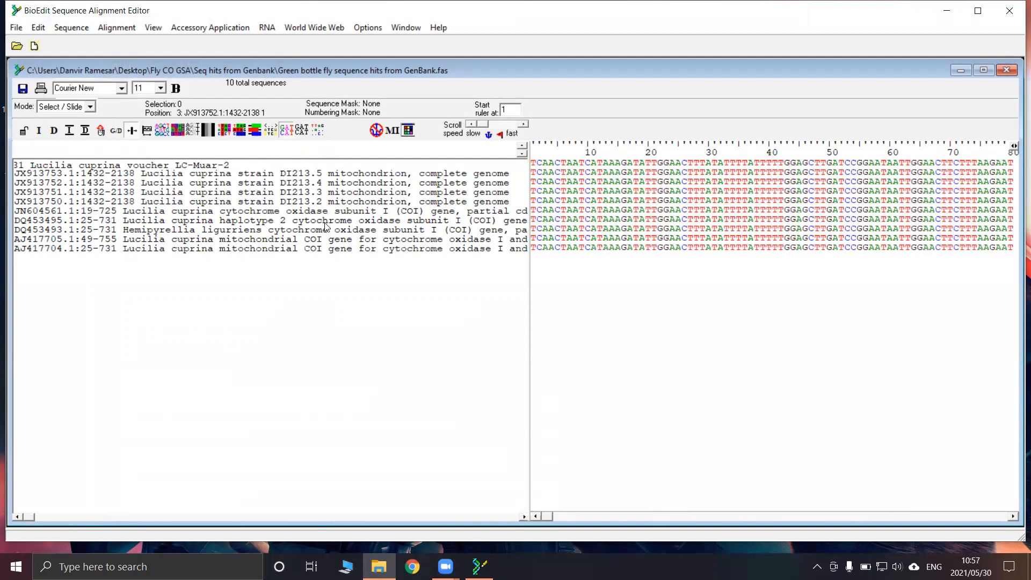
Delete the word voucher from the title of the first sequence, leaving Lucilia cuprina LC-Muar-2
key(Left)
key(Left)
key(Left)
key(Left)
key(Left)
key(Left)
key(Left)
key(Left)
key(Left)
key(Left)
key(Left)
key(Left)
key(Left)
key(Right)
key(Right)
key(Right)
key(Right)
key(BackSpace)
key(BackSpace)
key(BackSpace)
key(BackSpace)
key(BackSpace)
key(BackSpace)
key(BackSpace)
key(BackSpace)
key(Left)
key(Left)
key(Left)
key(Left)
key(Left)
key(Left)
key(Left)
key(Left)
key(Left)
key(Left)
key(Left)
key(Left)
key(Left)
key(Left)
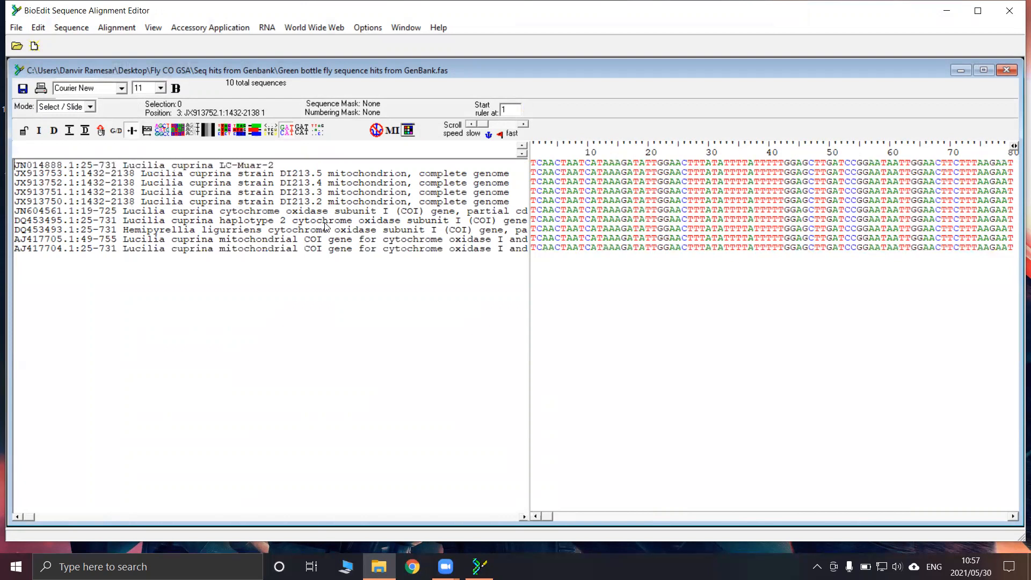
Remove the :25-731 range from the first title so that it reads JN014888.1 Lucilia cuprina LC-Muar-2
key(Right)
key(Right)
key(Right)
key(Right)
key(Right)
key(Right)
key(Right)
key(Right)
key(Right)
key(Right)
key(Right)
key(BackSpace)
key(BackSpace)
key(BackSpace)
key(BackSpace)
key(BackSpace)
key(BackSpace)
key(BackSpace)
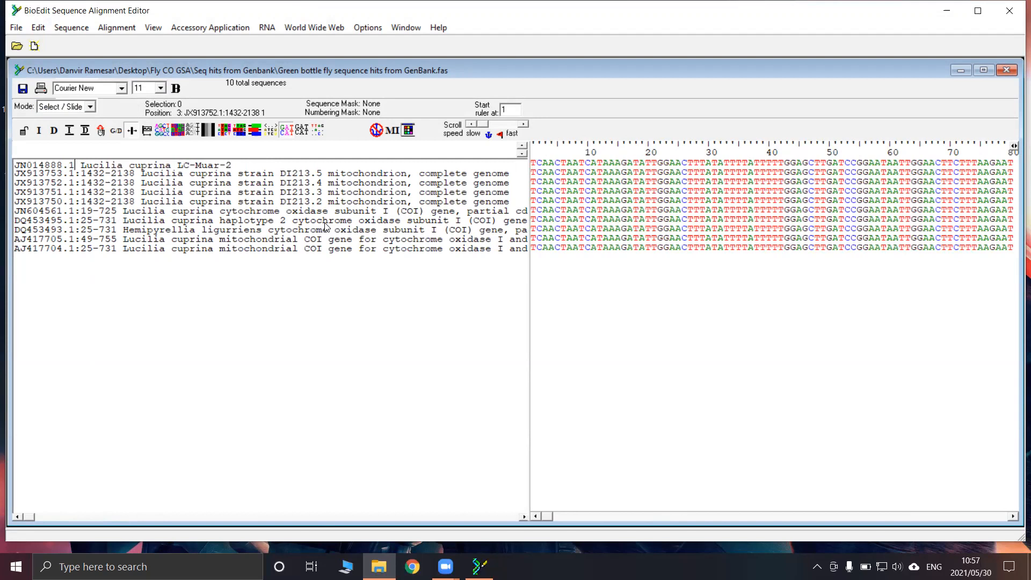
click(268, 391)
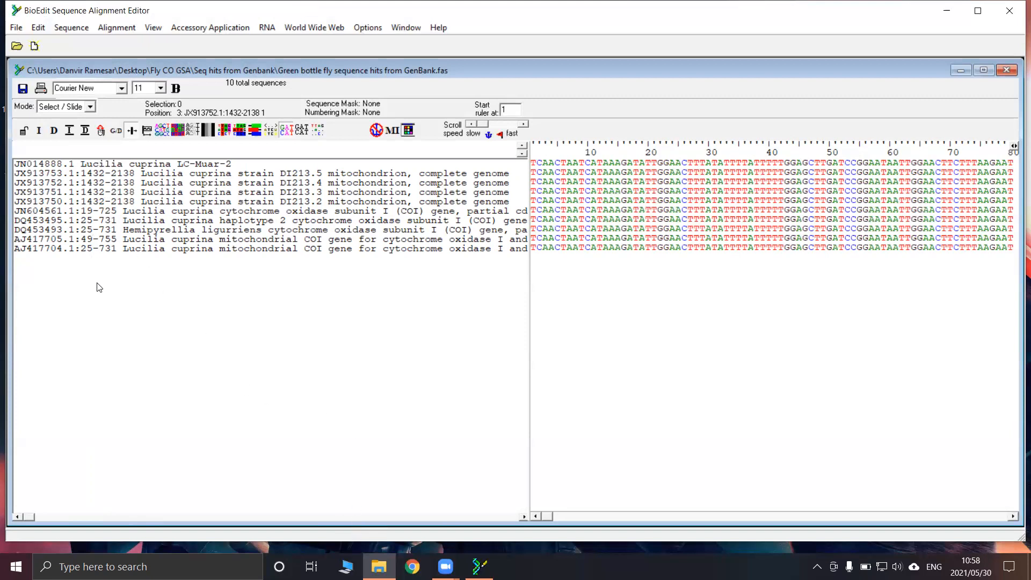
Narrow the title column to fit the shortened titles and snap the alignment window to the right half of the screen
click(613, 28)
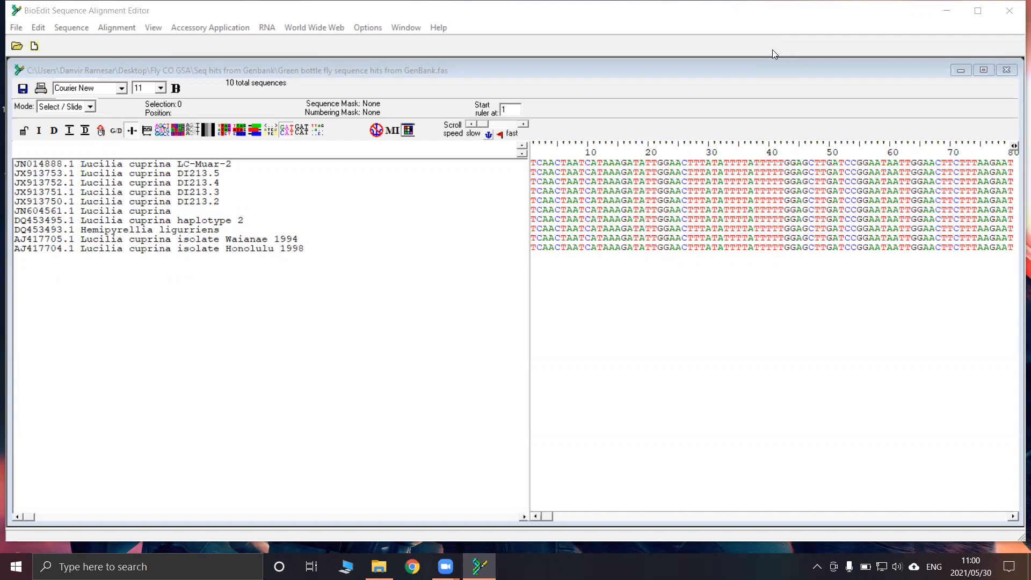
drag(530, 324, 318, 322)
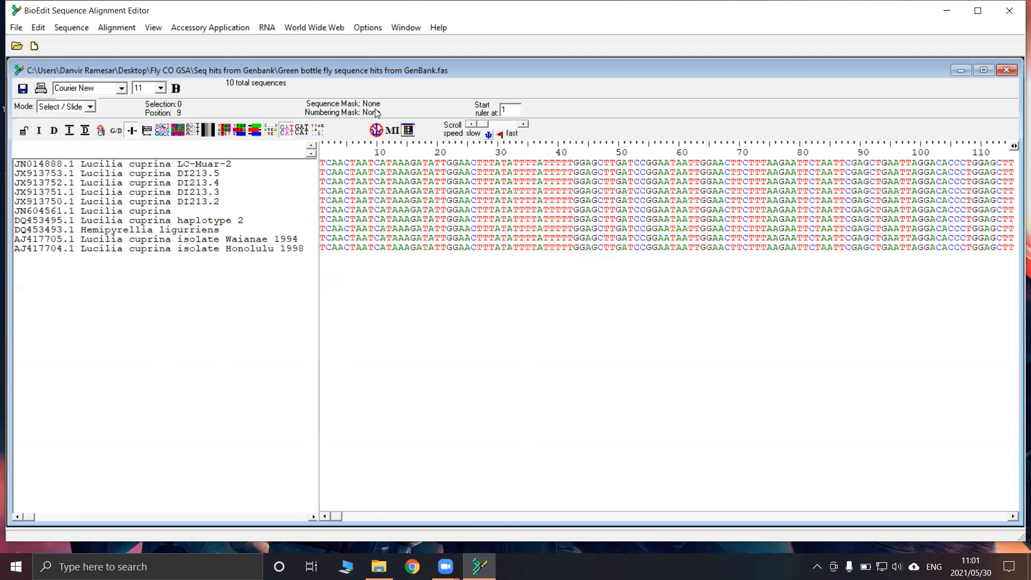
key(super+Right)
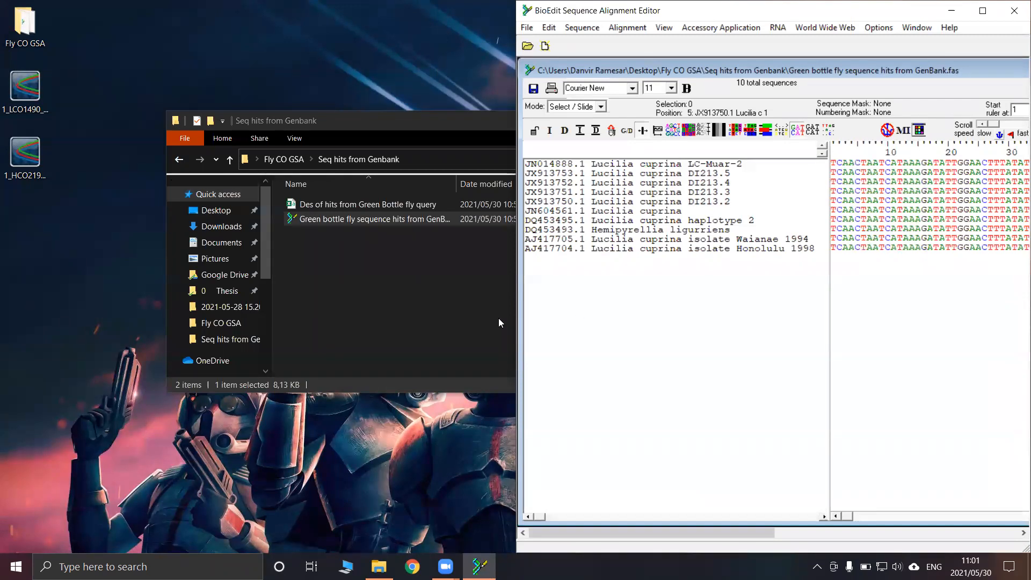
Open Green bottle fly CO from the Fly CO GSA folder, widen its title column and copy its sequence to the clipboard in Fasta format
click(179, 160)
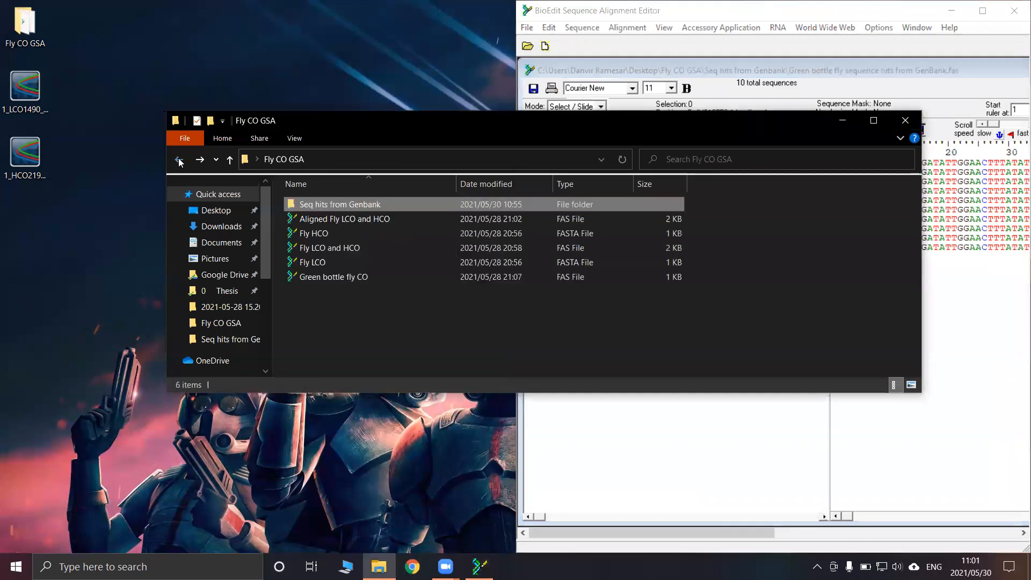
click(327, 277)
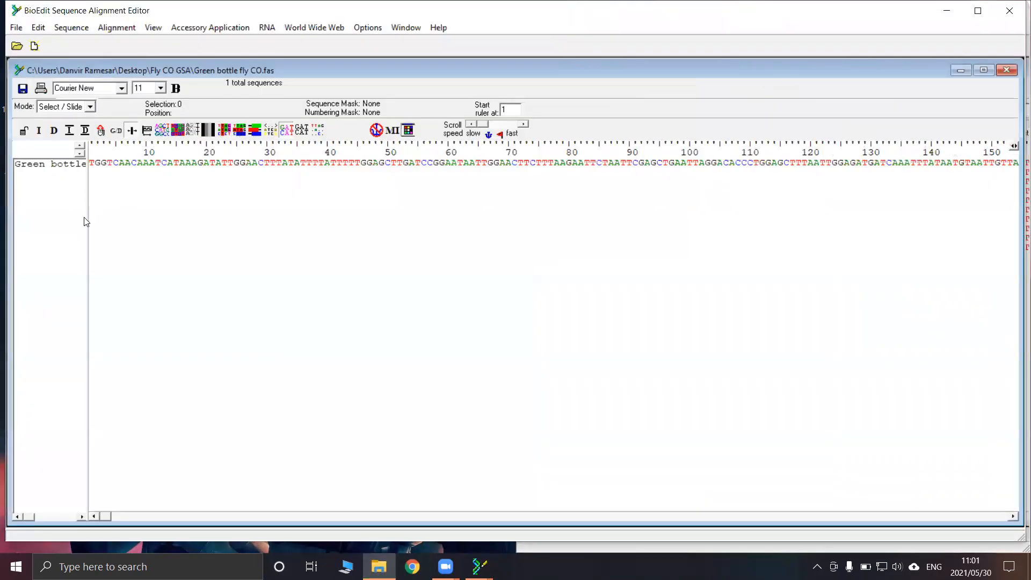
drag(88, 222, 200, 258)
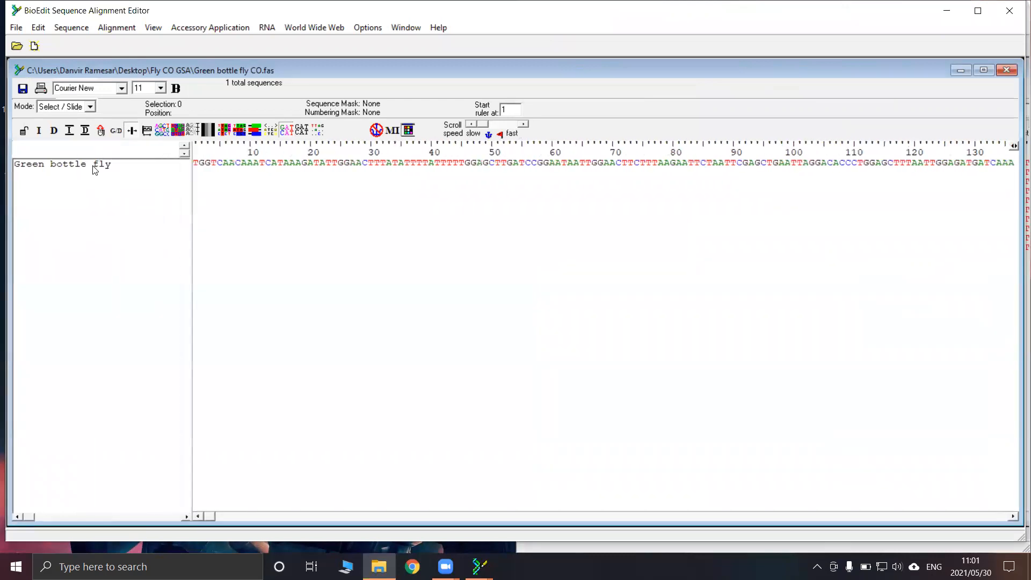
click(94, 166)
click(38, 27)
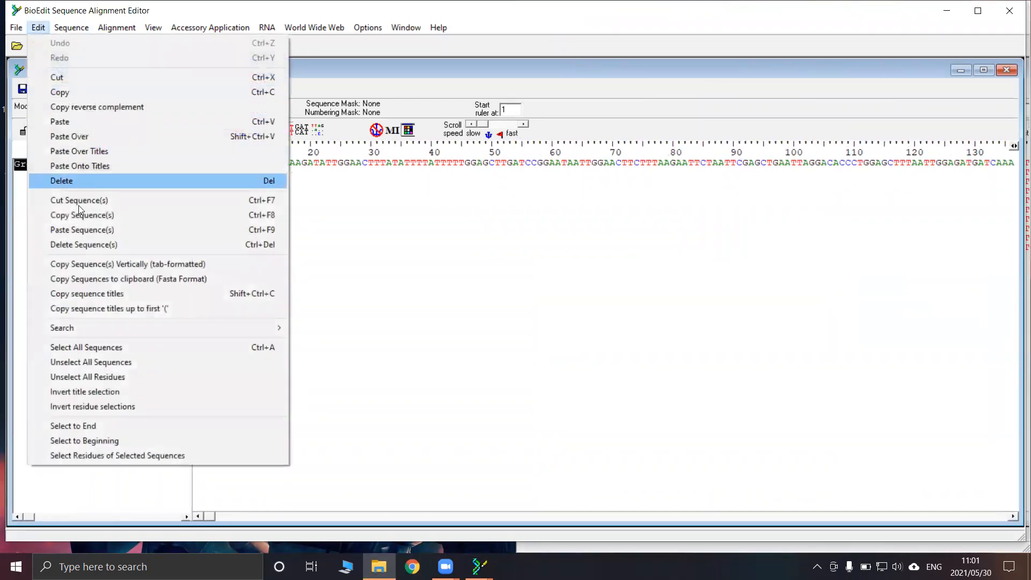
click(97, 277)
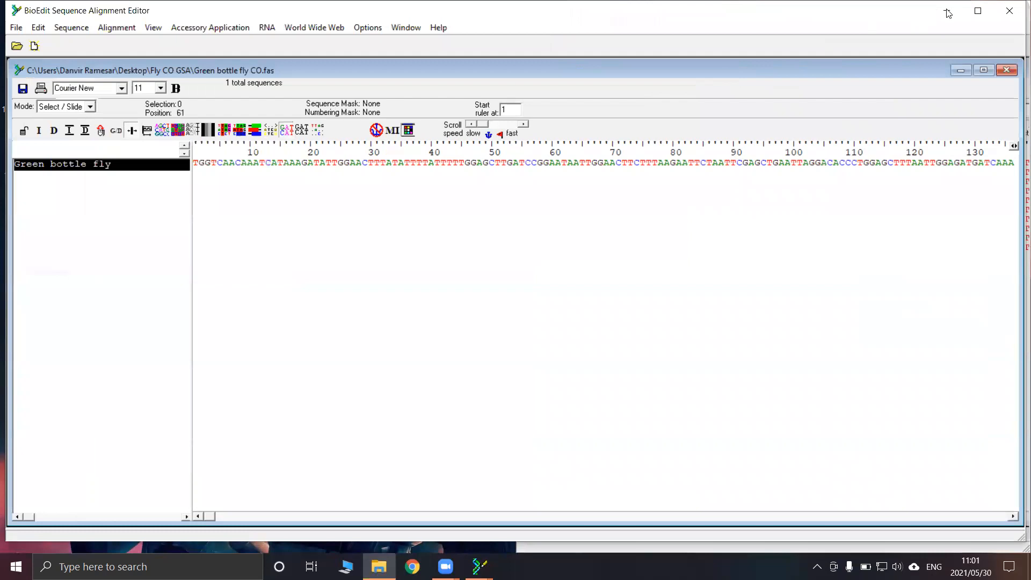
Close the Green bottle fly CO file and import the copied sequence from the clipboard into the GenBank hits alignment
click(1014, 16)
click(767, 420)
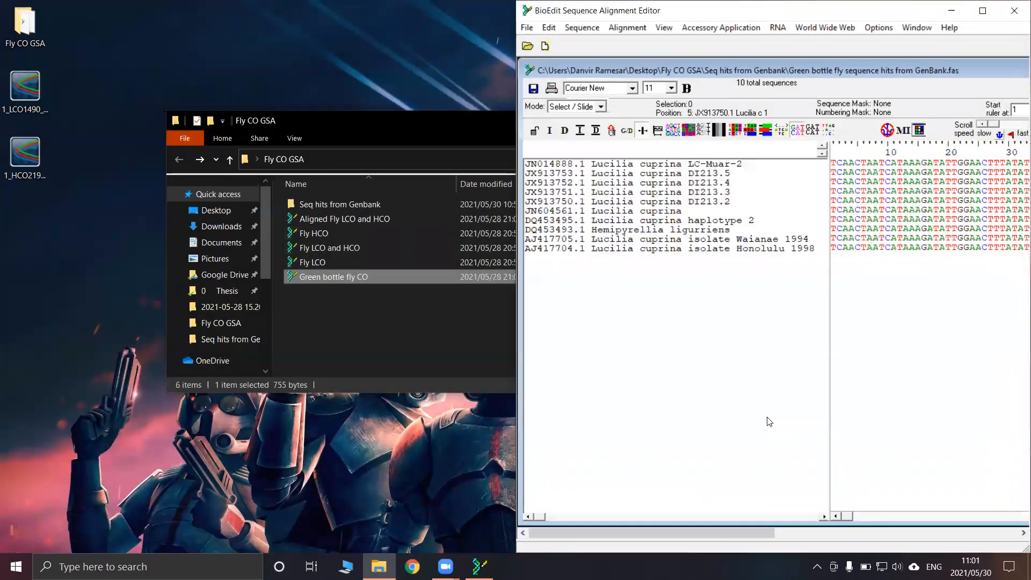
click(526, 28)
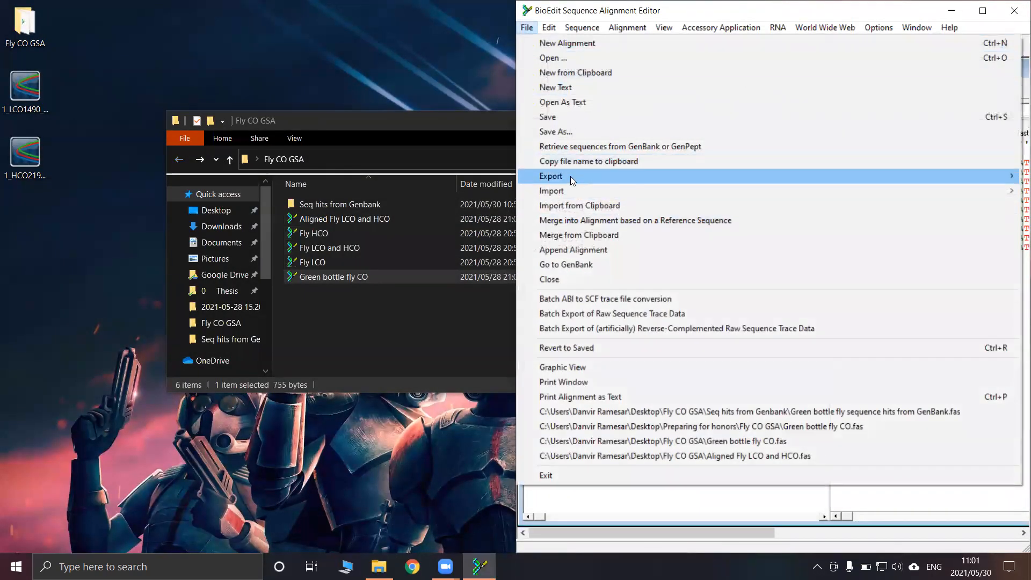
click(567, 205)
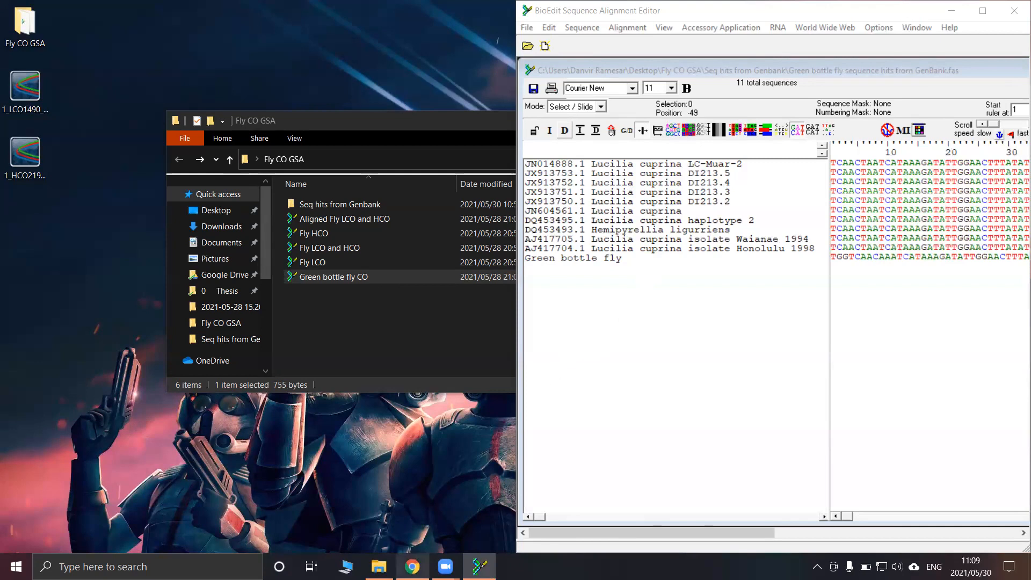
Switch to Chrome and open the Amegilla cingulata isolate RB219_RL510 COI record from the NCBI Nucleotide results in FASTA view
mouse_move(412, 566)
click(402, 490)
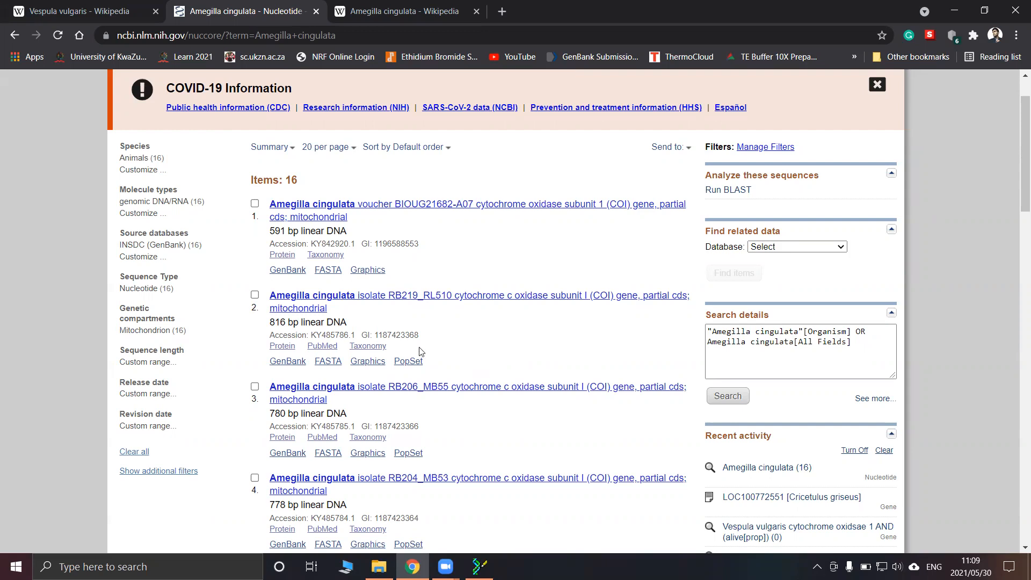
scroll(419, 268, up, 2)
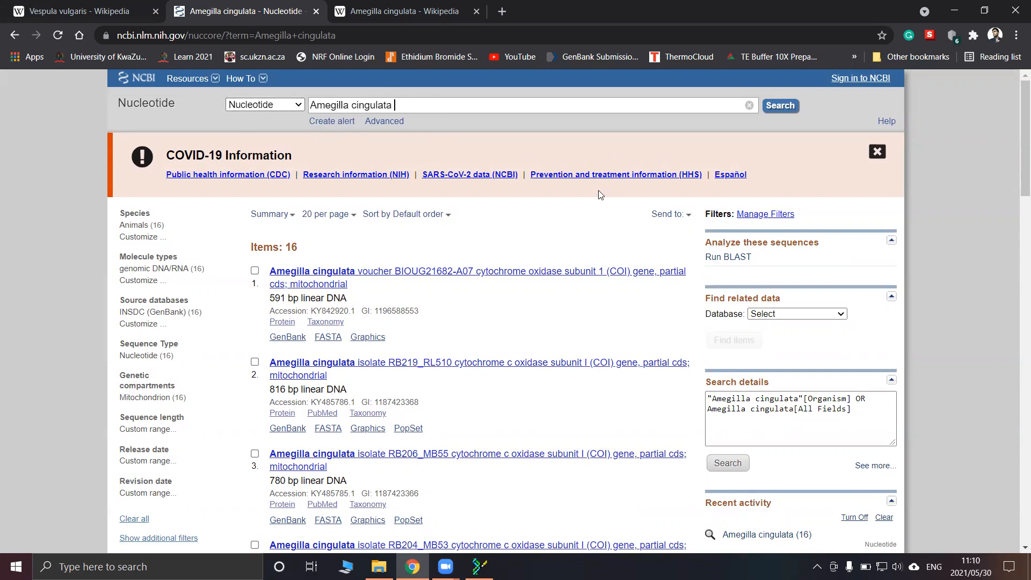
scroll(440, 313, down, 1)
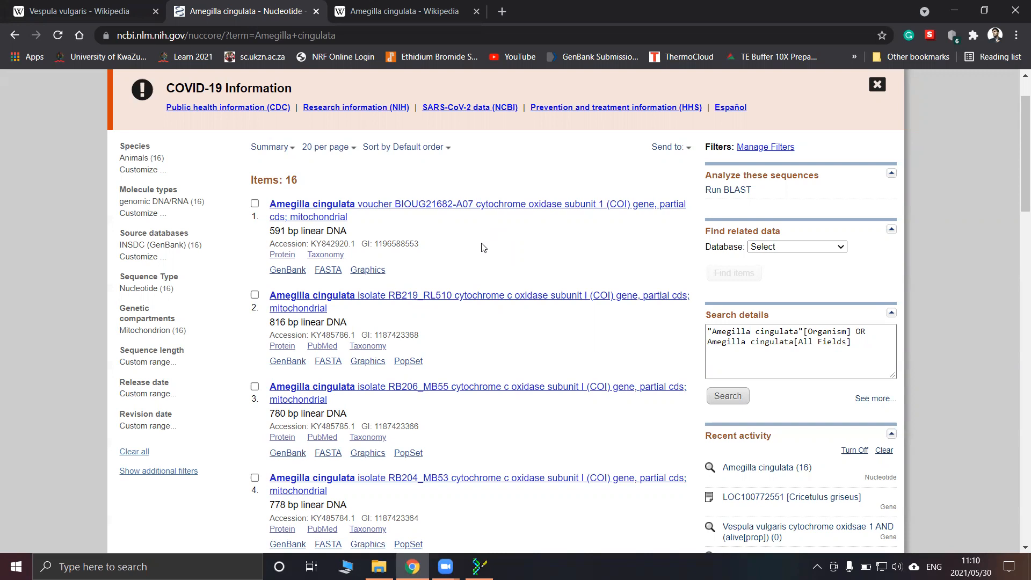
scroll(483, 247, down, 1)
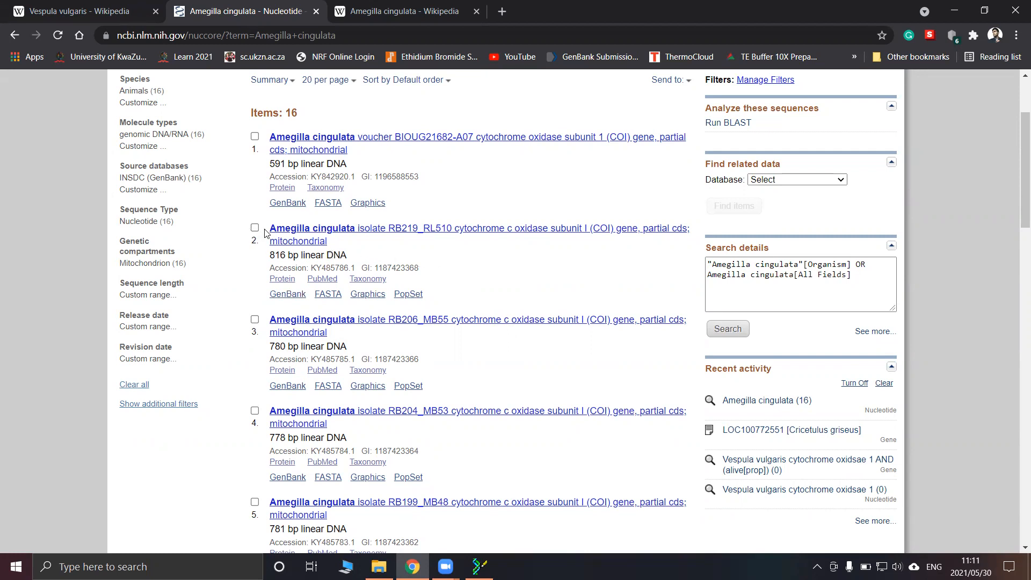
click(300, 237)
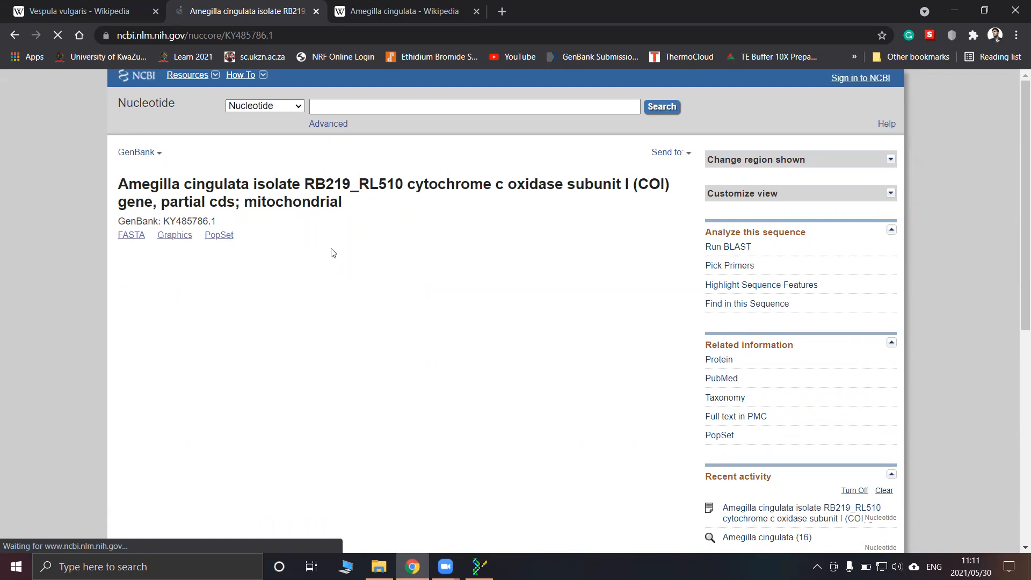
scroll(333, 250, down, 4)
scroll(333, 252, up, 3)
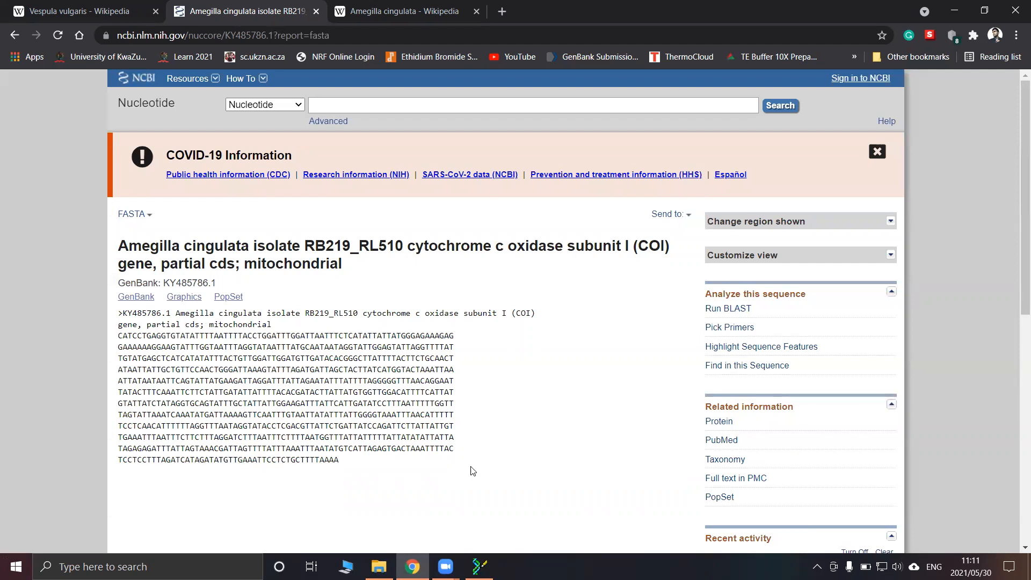
Send the complete Amegilla cingulata record to a file in FASTA format
click(682, 215)
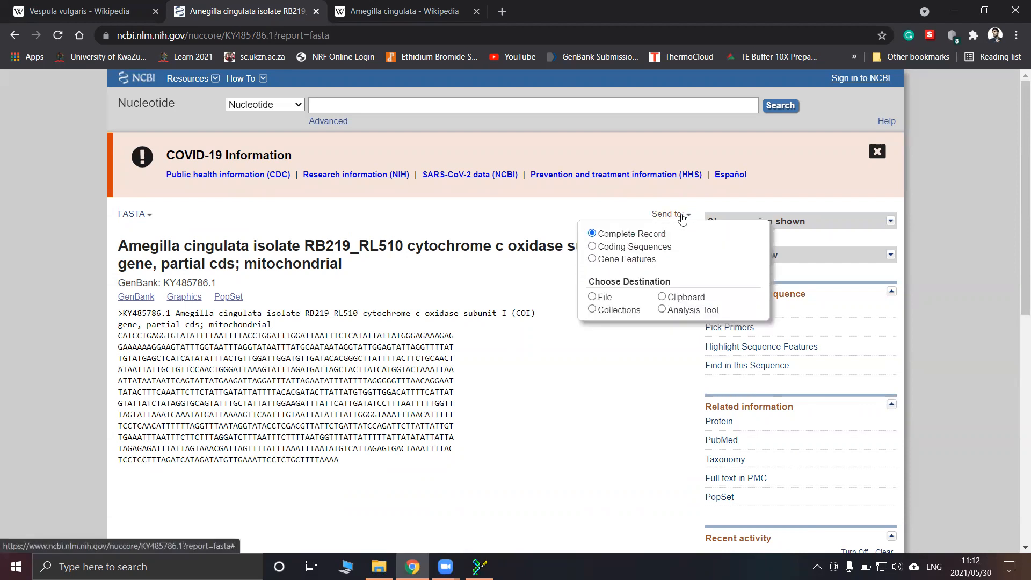
click(591, 298)
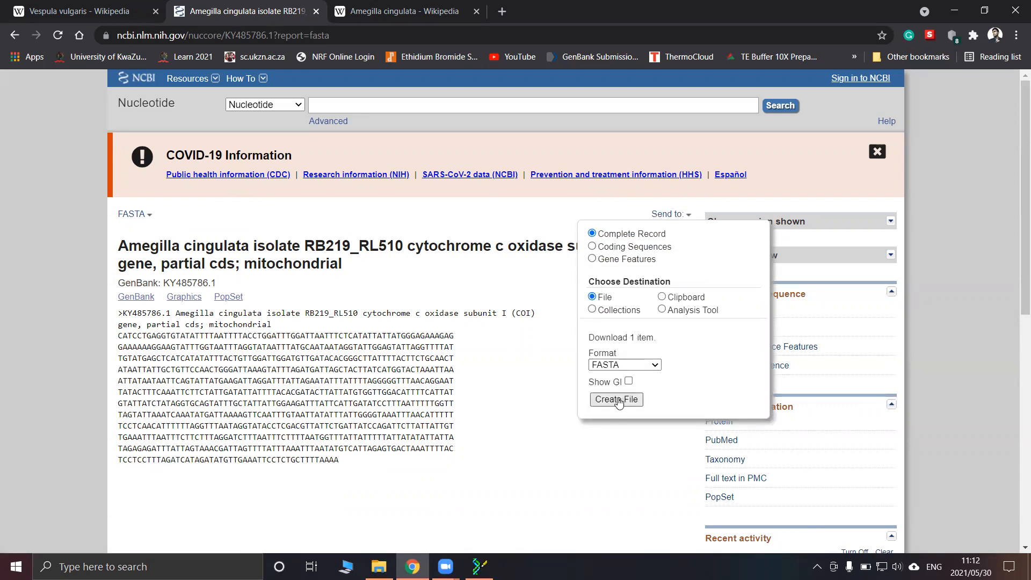
click(618, 400)
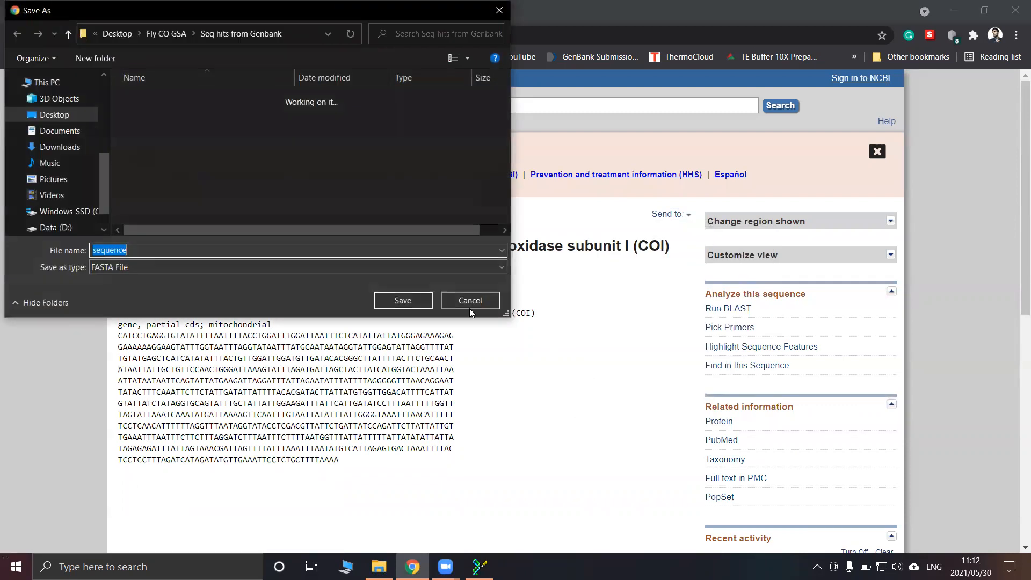
Name the FASTA file Amegilla cingulata and save it in the Seq hits from Genbank folder
click(145, 249)
double_click(145, 250)
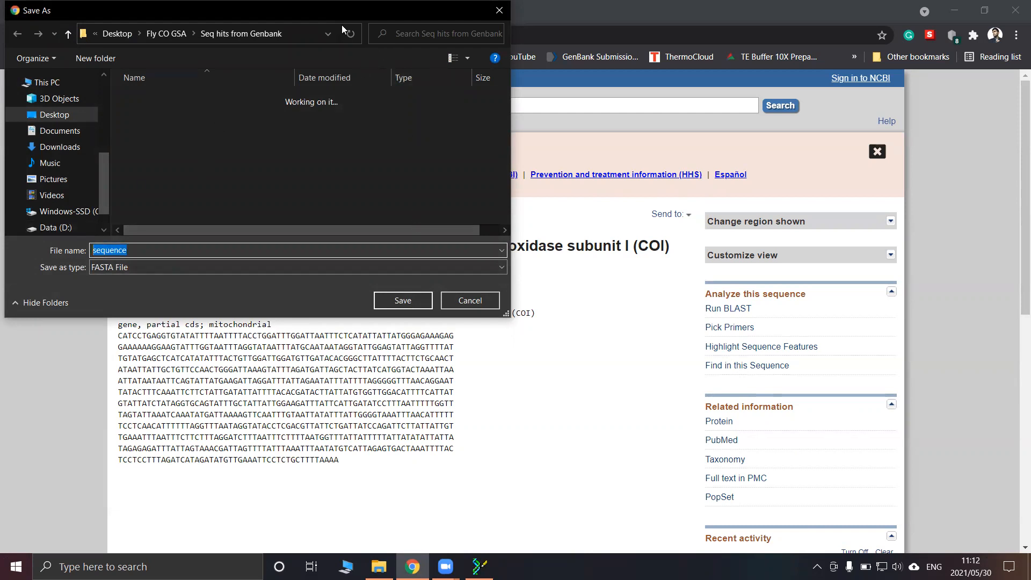
drag(342, 12, 713, 137)
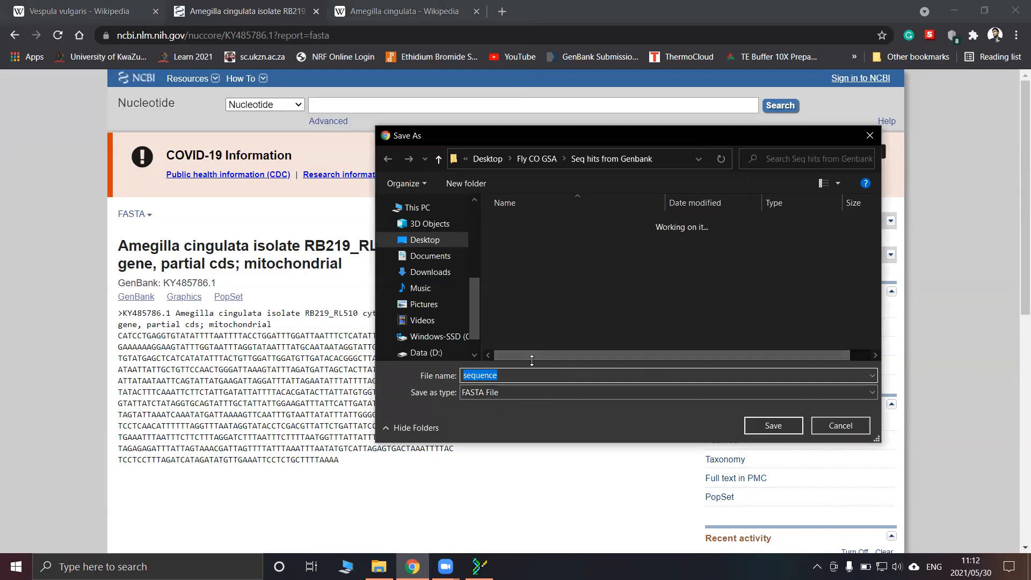
text(Anegi)
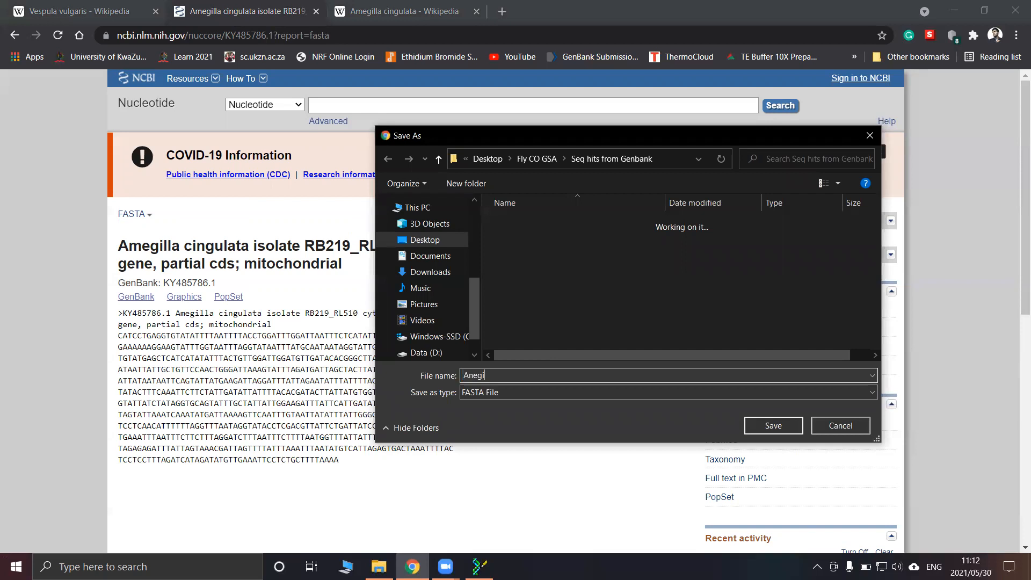
text(lla cingulata)
click(475, 375)
key(BackSpace)
text(m)
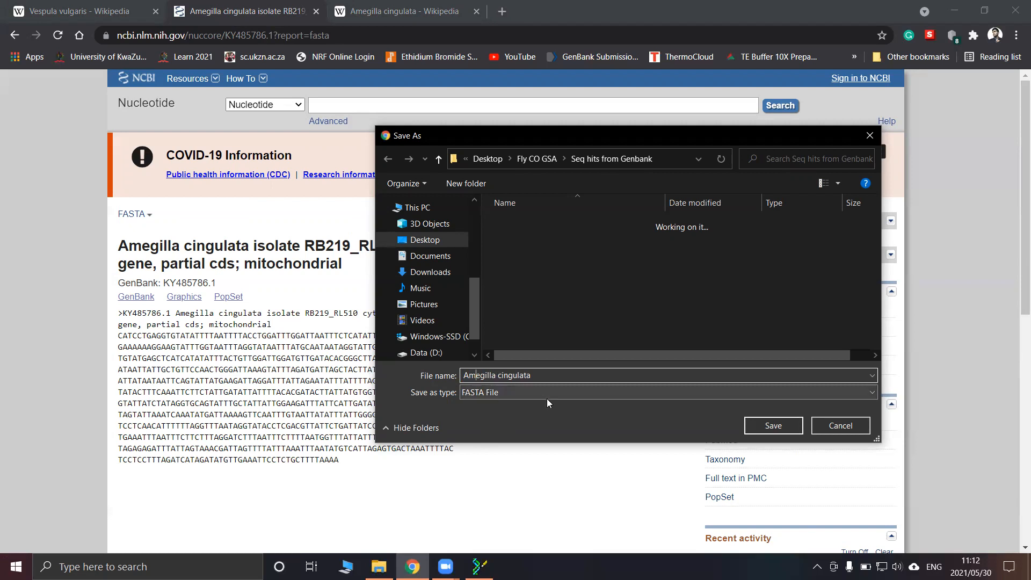
click(773, 425)
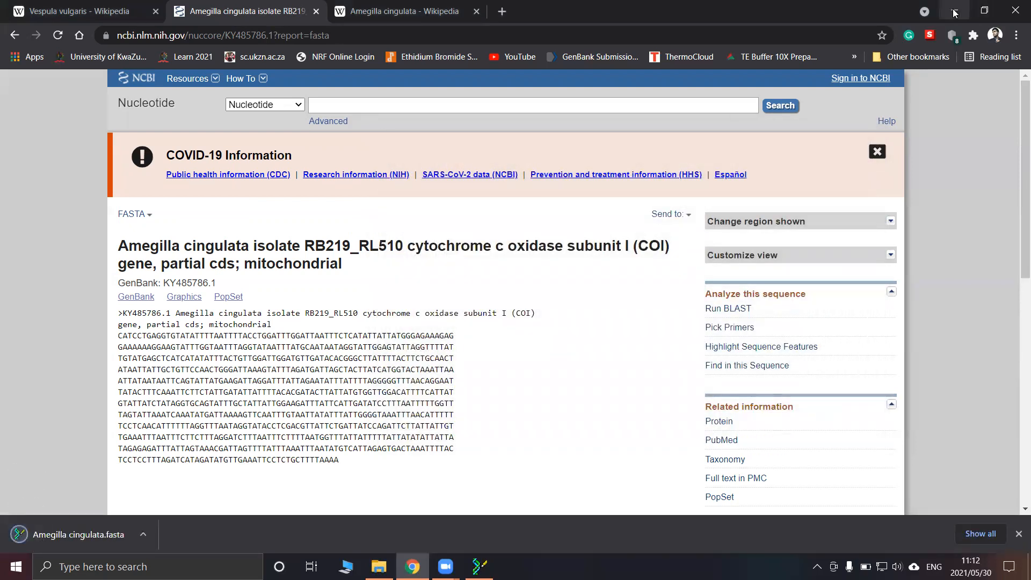
Open the downloaded Amegilla cingulata.fasta in BioEdit and copy its KY485786.1 sequence to the clipboard in Fasta format
click(42, 534)
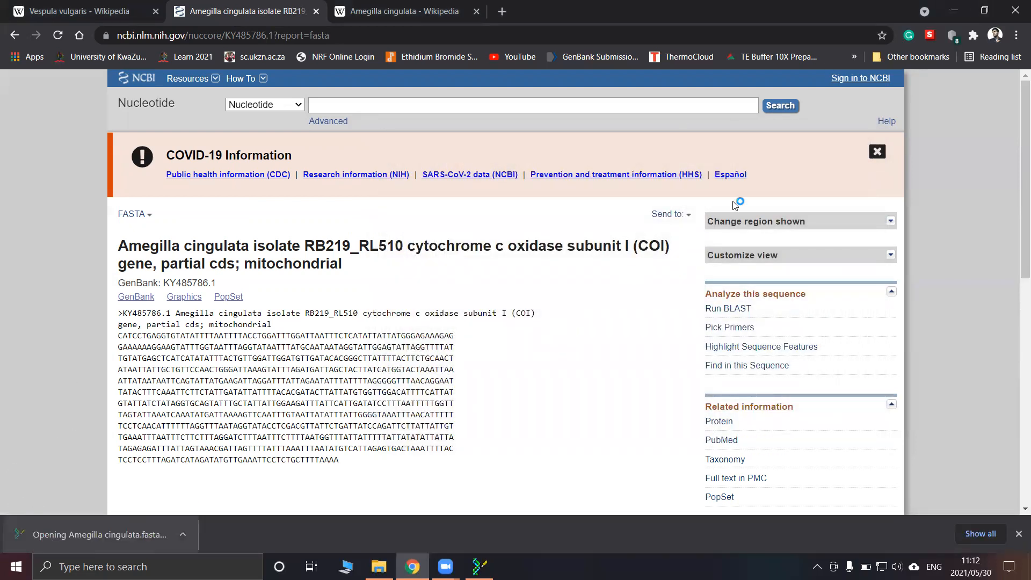
drag(852, 8, 628, 95)
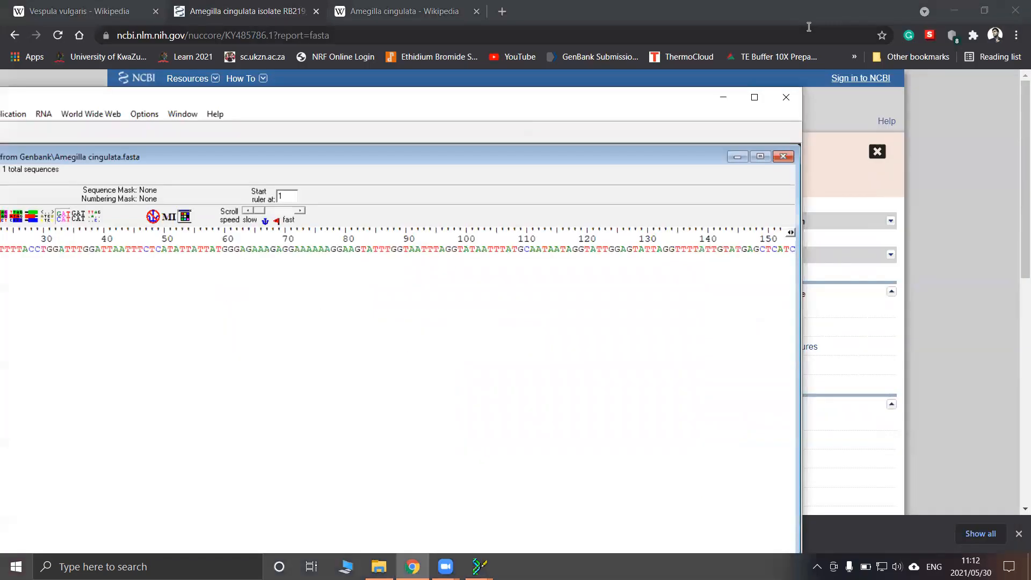
click(946, 8)
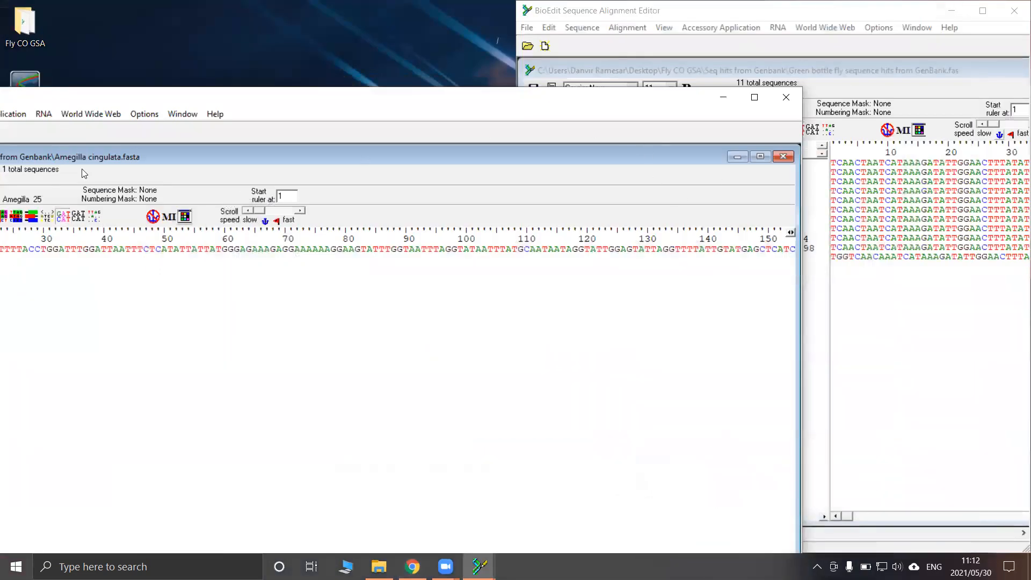
click(208, 255)
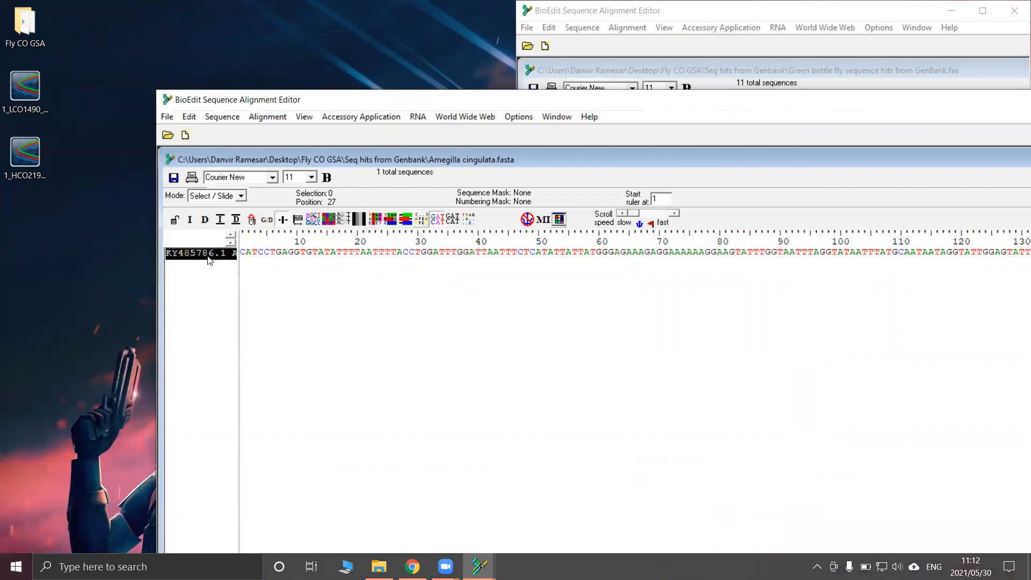
click(189, 117)
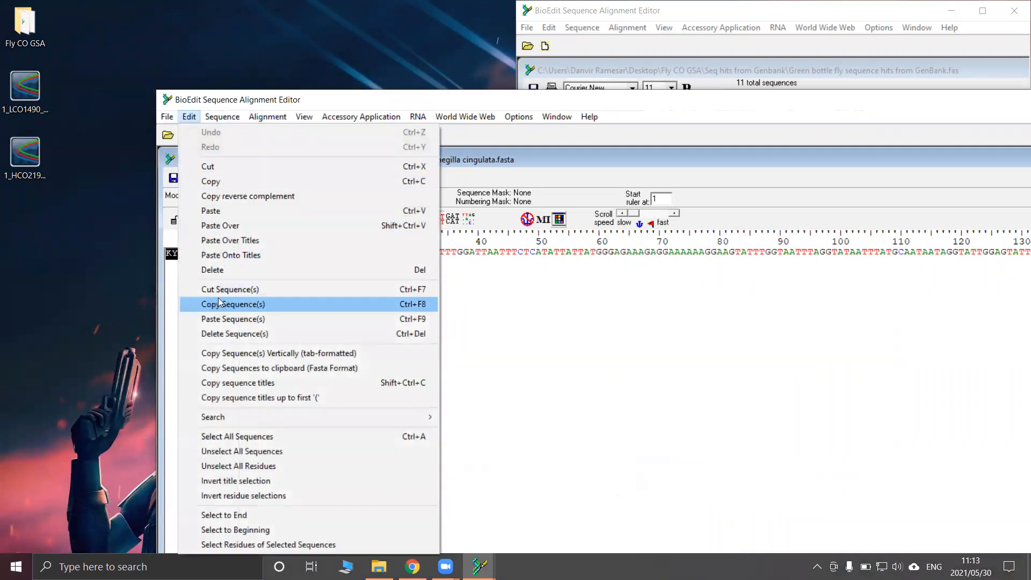
click(239, 368)
Import the copied Amegilla cingulata sequence from the clipboard into the Green bottle fly sequence hits from GenBank alignment
drag(576, 94, 204, 180)
click(852, 175)
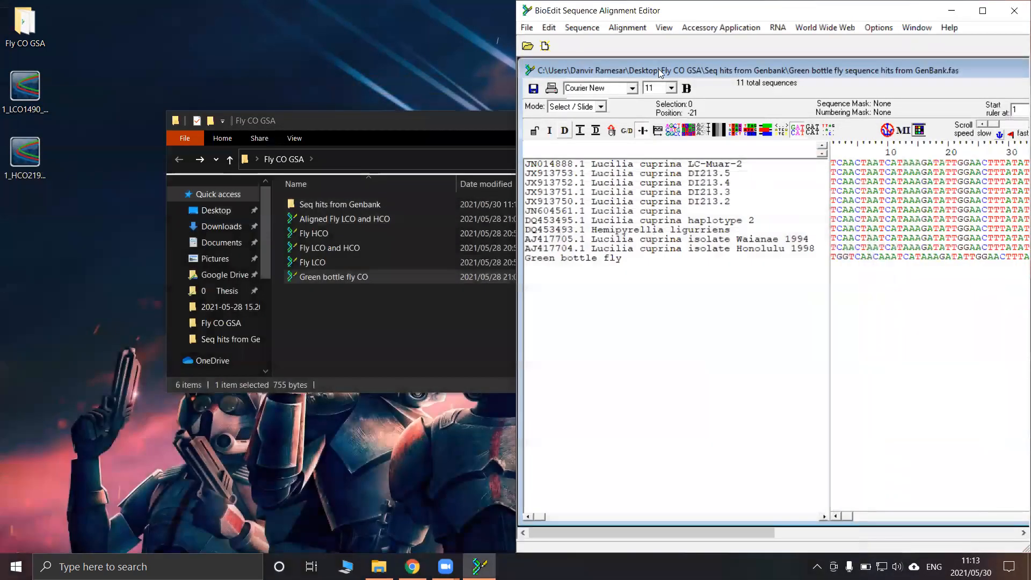
right_click(593, 241)
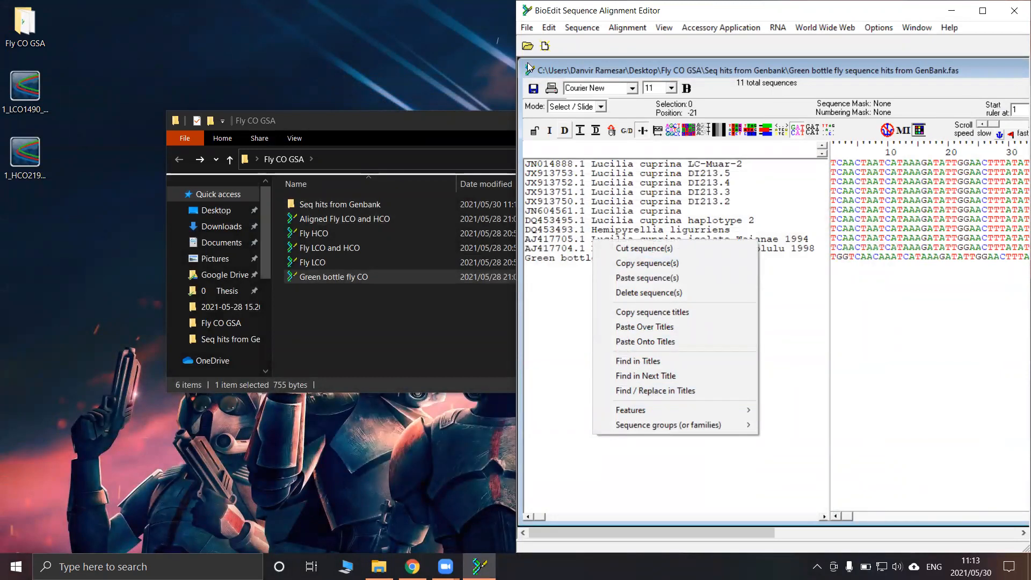
click(884, 17)
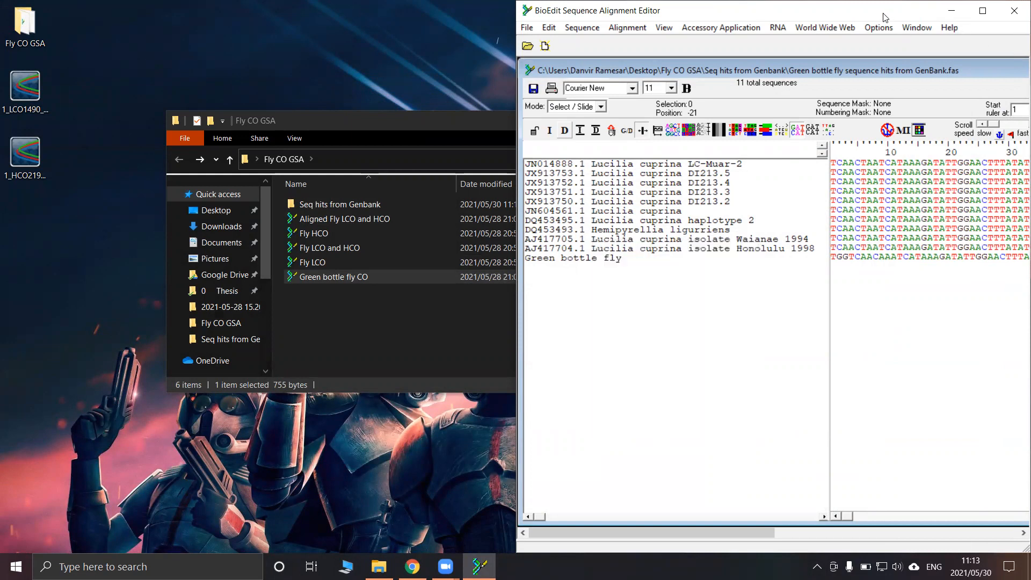
drag(884, 17, 300, 70)
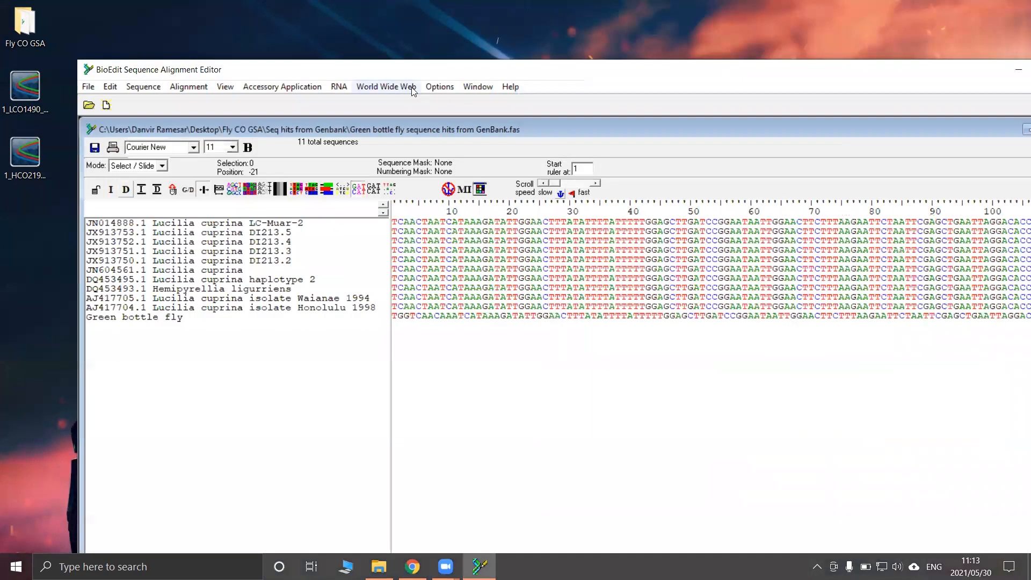
click(88, 86)
click(175, 264)
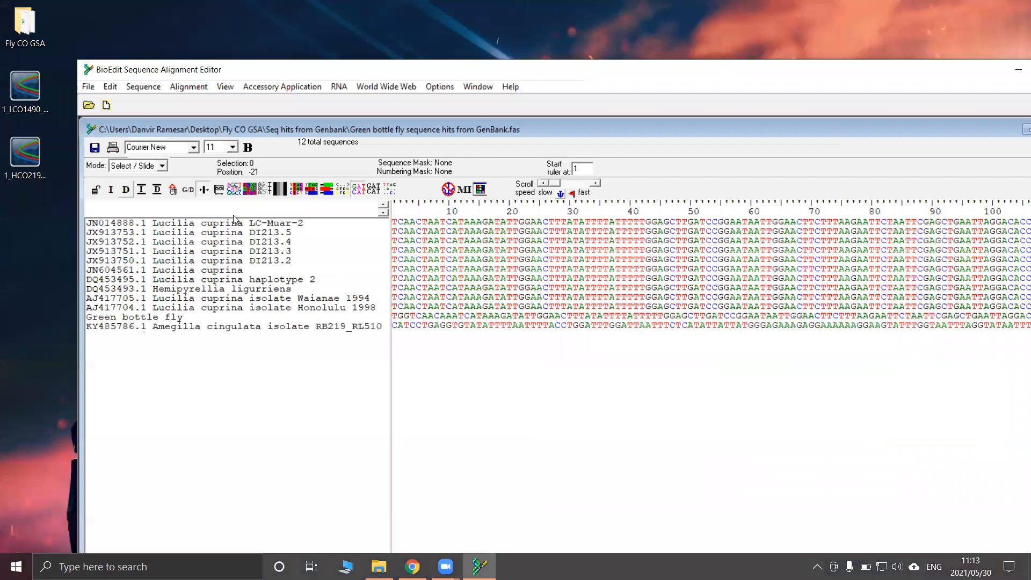
Shorten the imported sequence's title to KY485786.1 Amegilla cingulata isolate RB219_RL510 by deleting the gene description after it
double_click(344, 73)
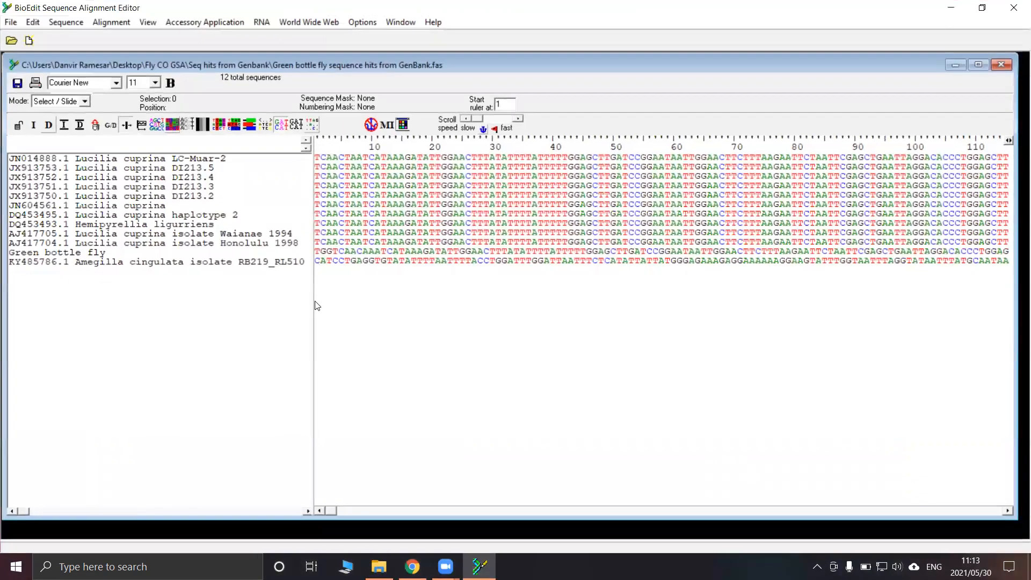
click(302, 267)
drag(314, 274, 398, 280)
click(349, 266)
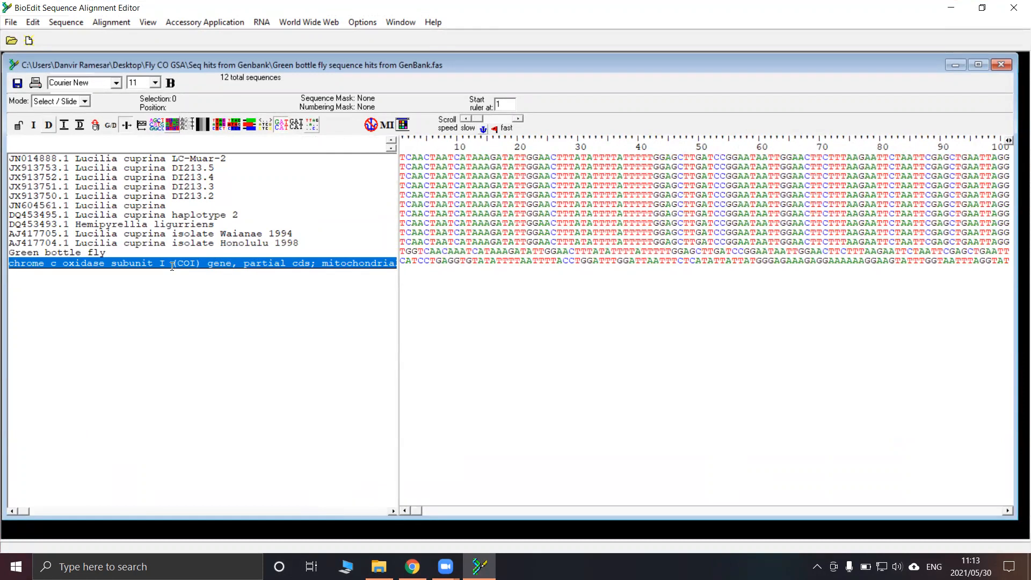
drag(172, 263, 483, 267)
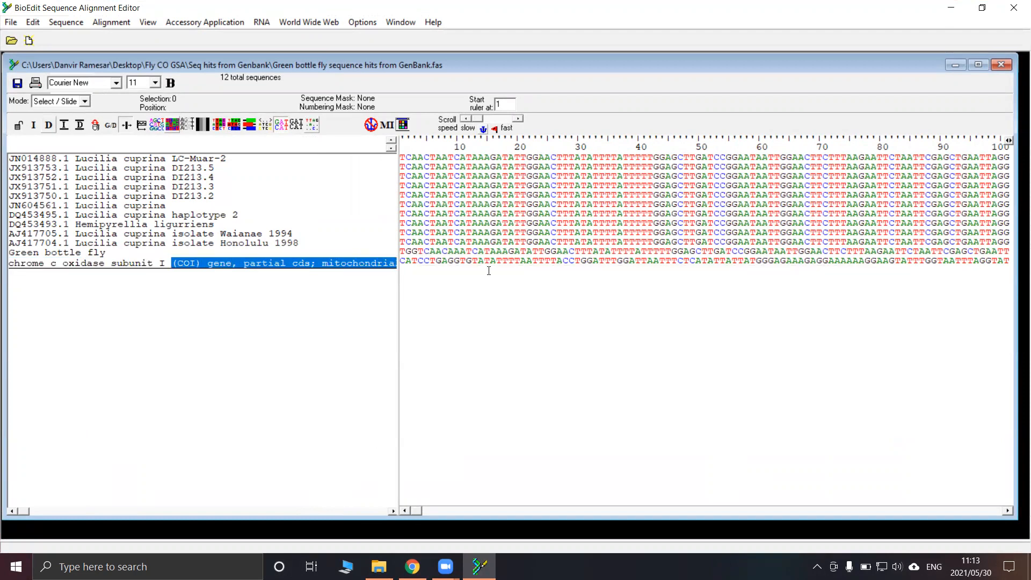
key(Delete)
drag(346, 263, 211, 264)
key(Delete)
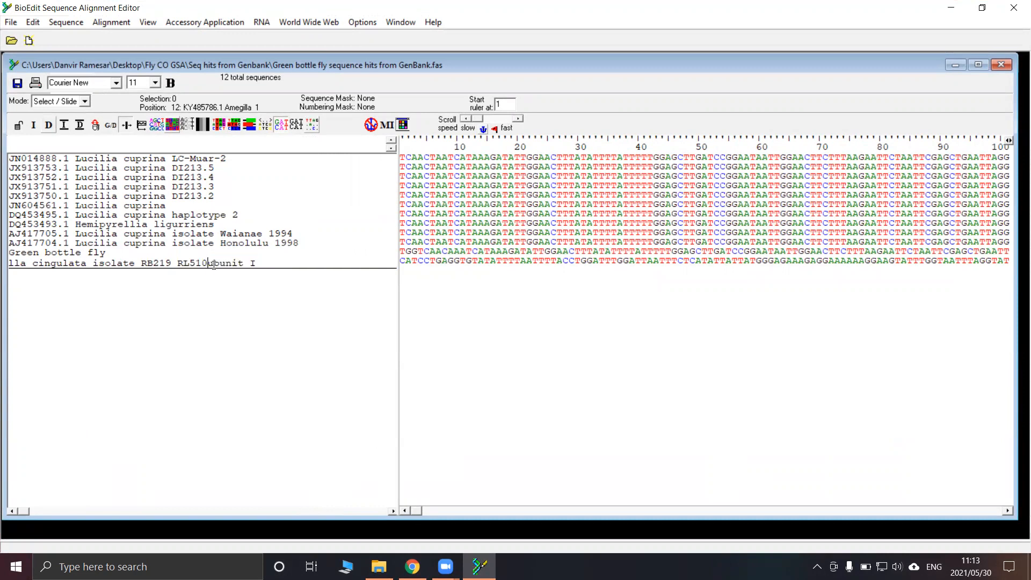
drag(293, 267, 204, 272)
key(Delete)
drag(69, 264, 6, 252)
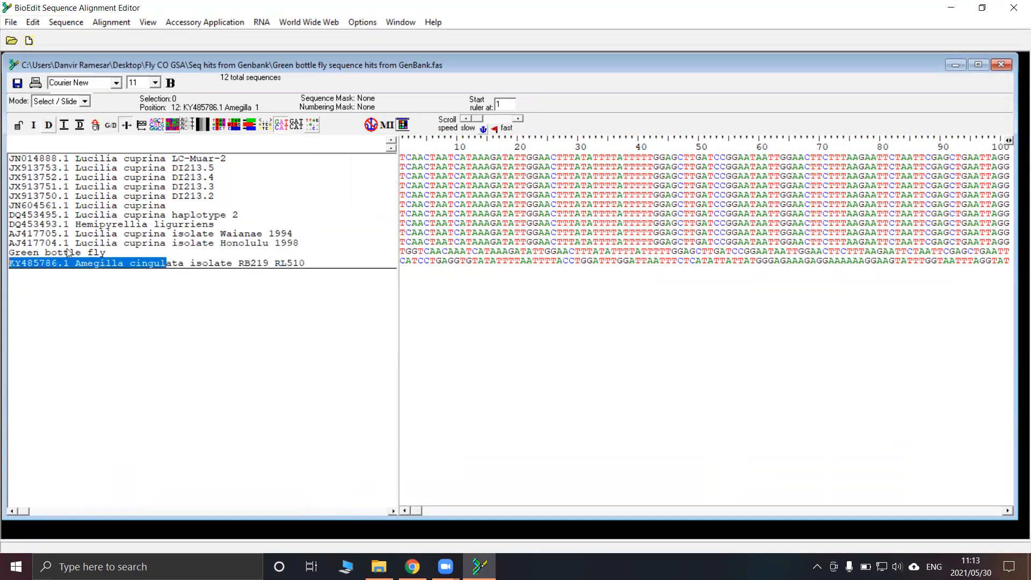
click(94, 310)
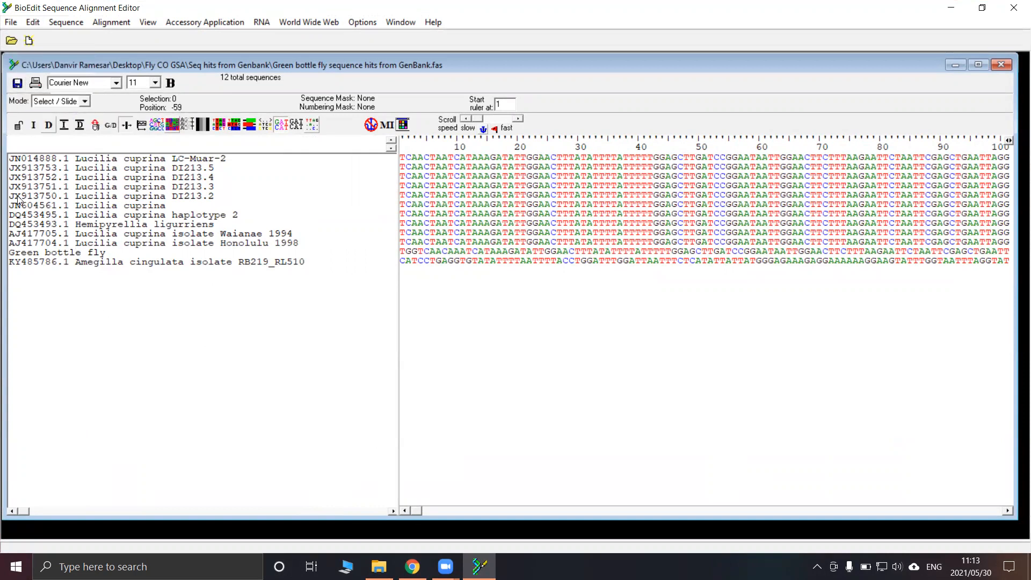
Start saving the alignment under a new location and create a folder named MEGA Phylogenetic Analysis inside Desktop's Fly CO GSA folder
drag(135, 8, 183, 37)
click(59, 55)
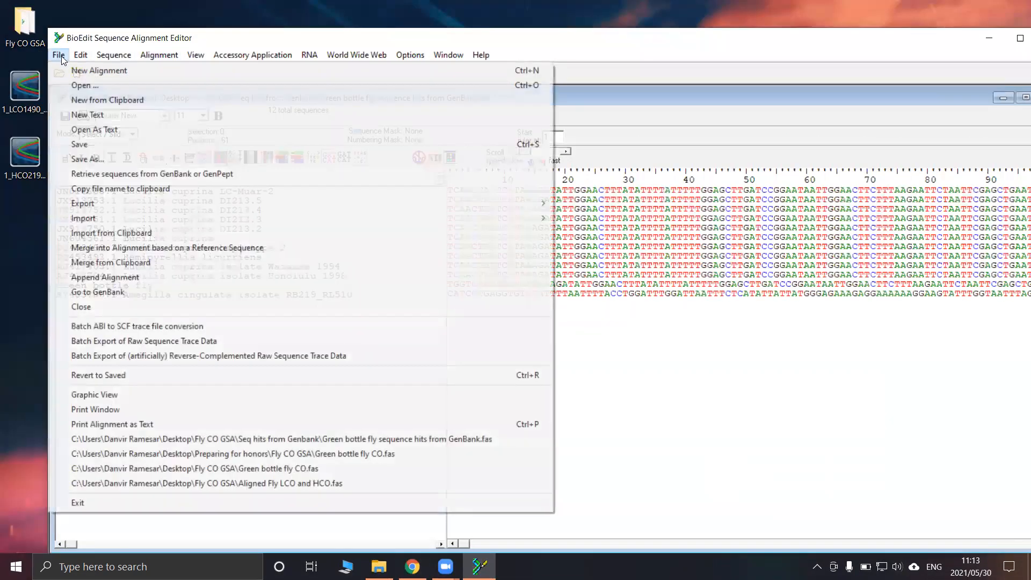
click(103, 159)
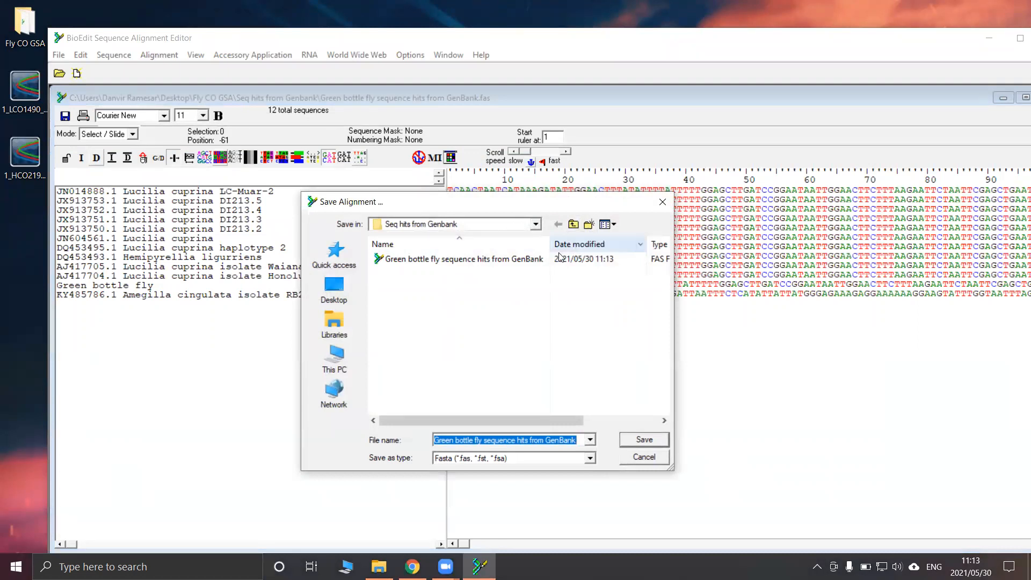
click(336, 289)
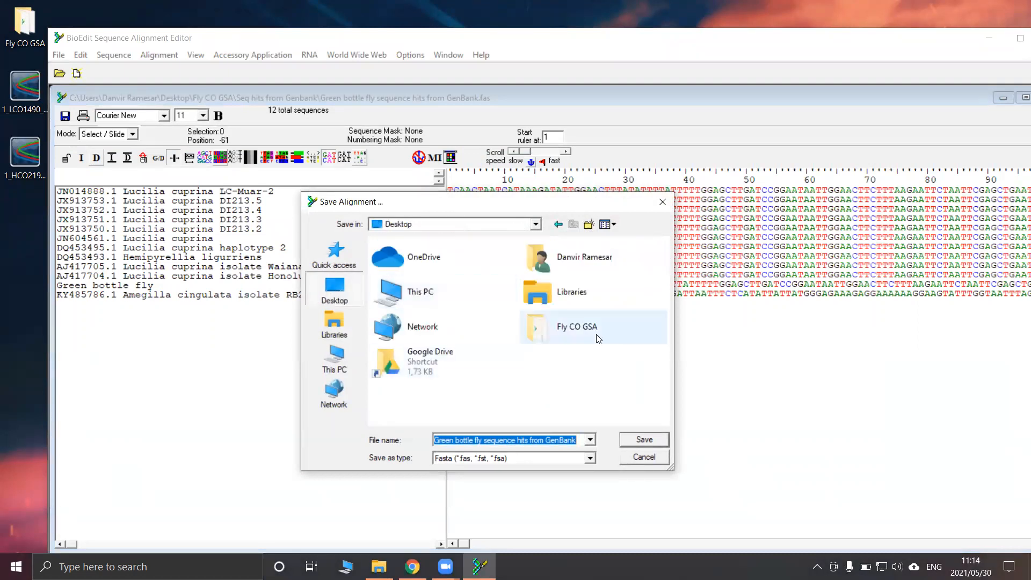
double_click(527, 329)
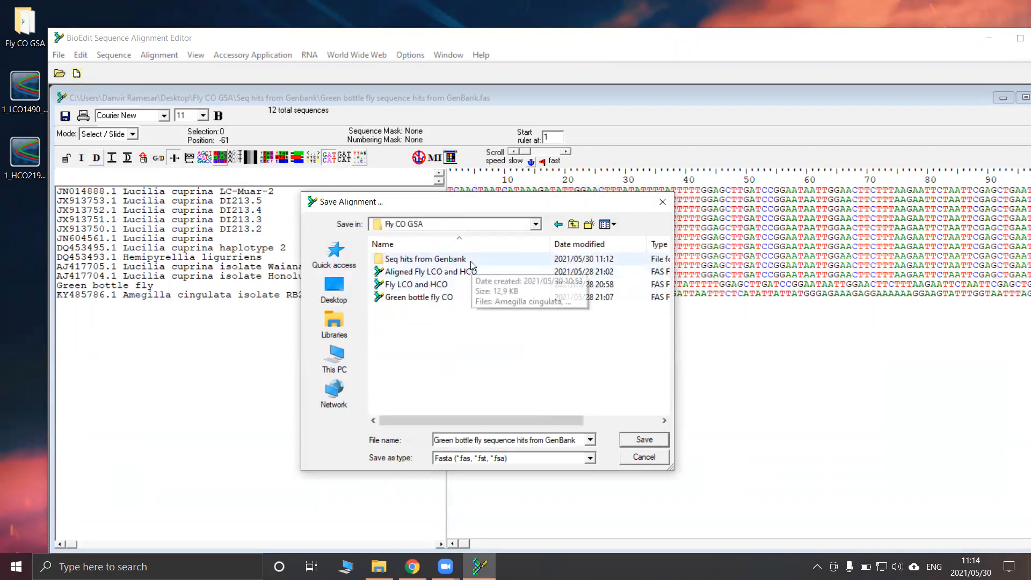
right_click(447, 332)
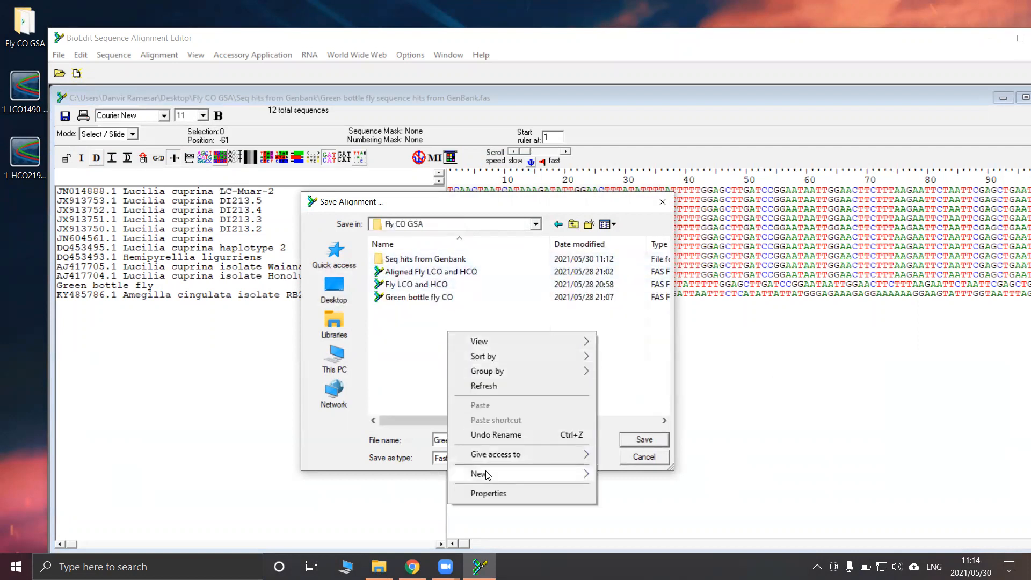
mouse_move(513, 472)
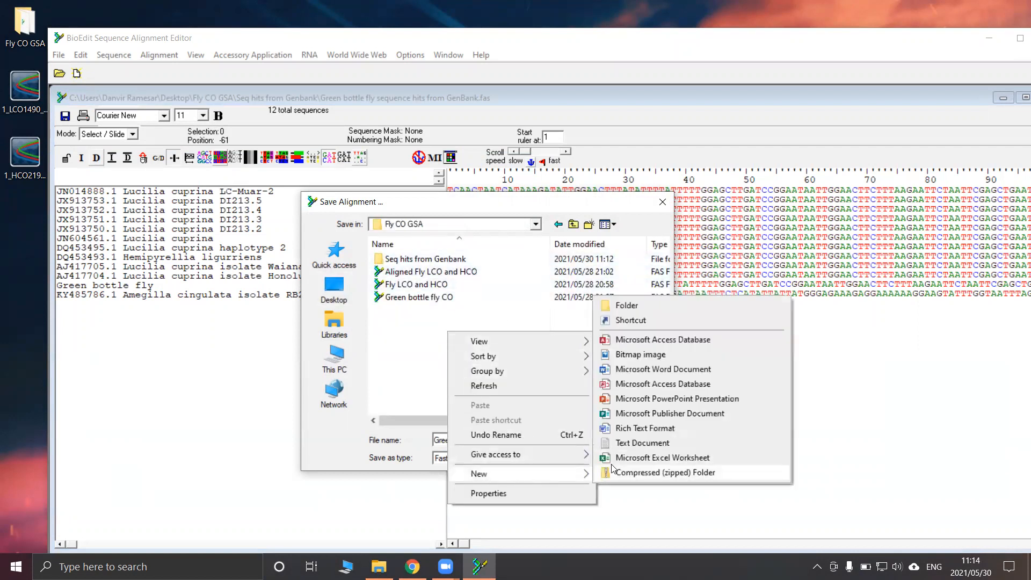
click(639, 306)
text(M)
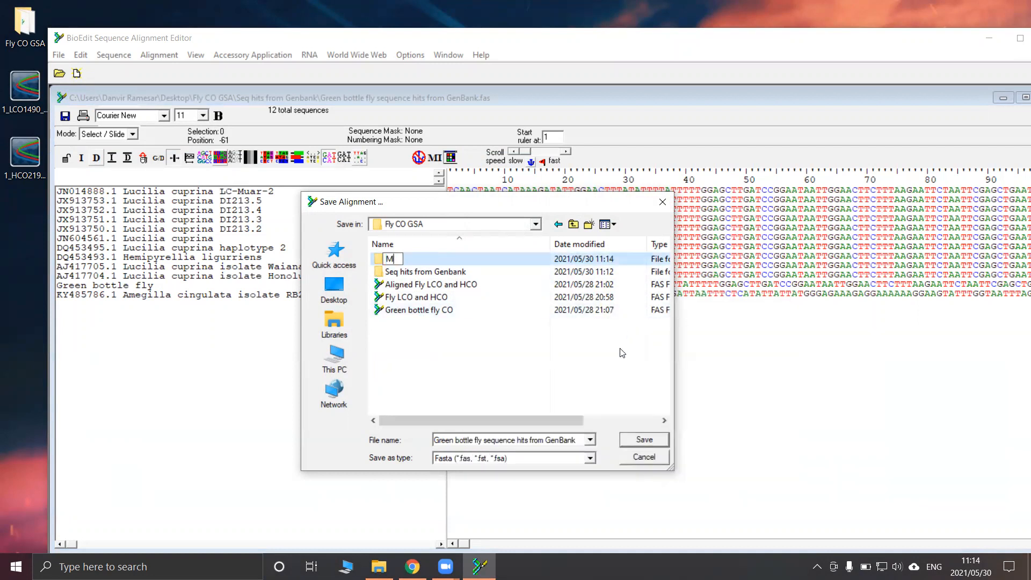
text(EGA Phylogenetic)
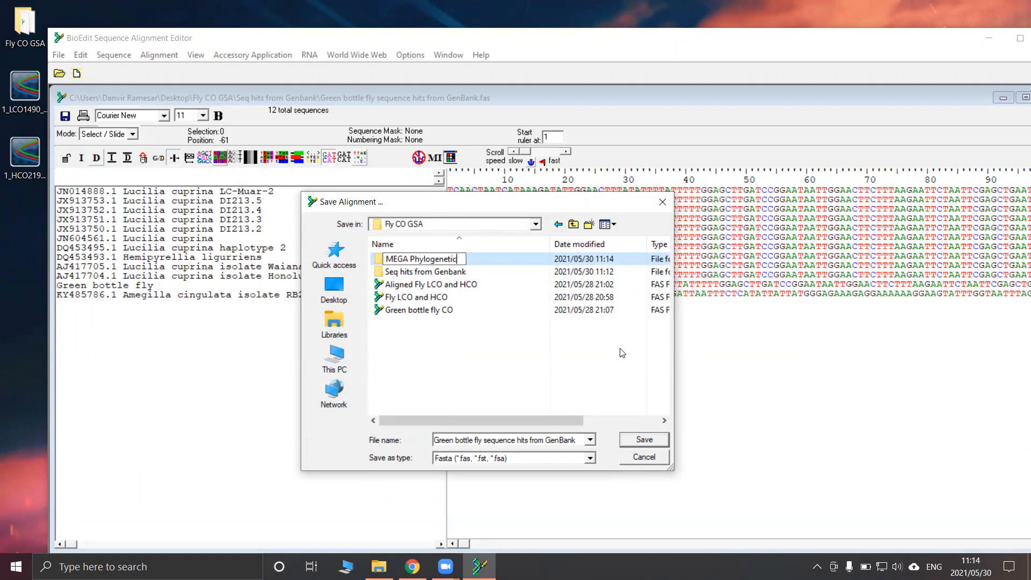
text( Analysis)
key(Return)
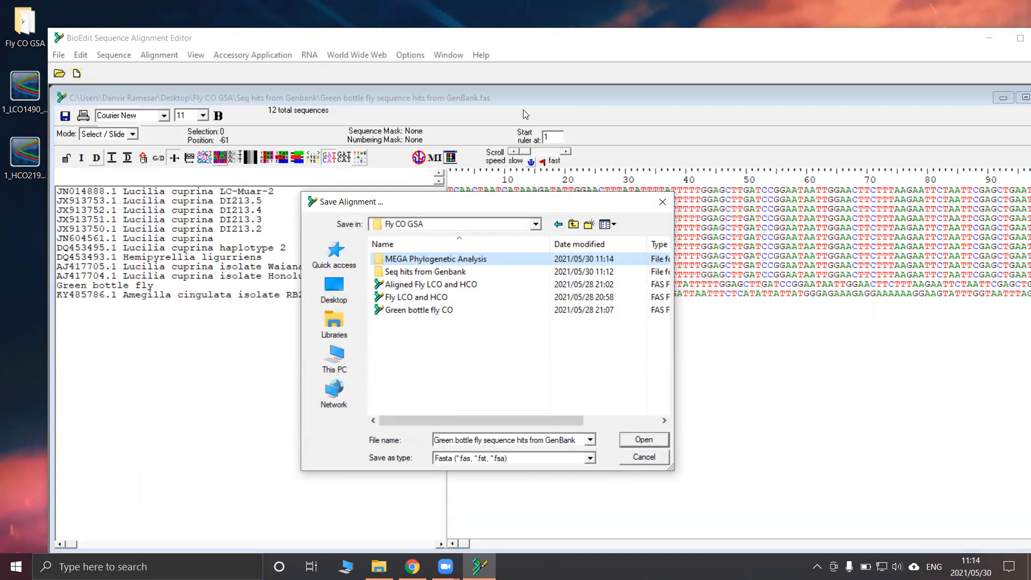
Save the alignment in Fasta format as Green bottle fly sequence hits from GenBank in the MEGA Phylogenetic Analysis folder and close BioEdit
double_click(411, 259)
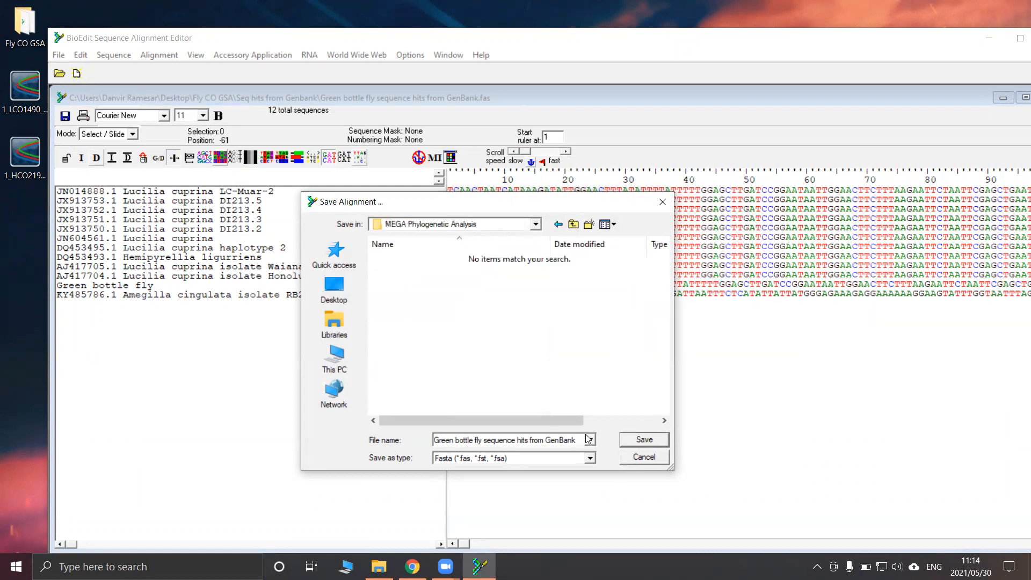
click(640, 441)
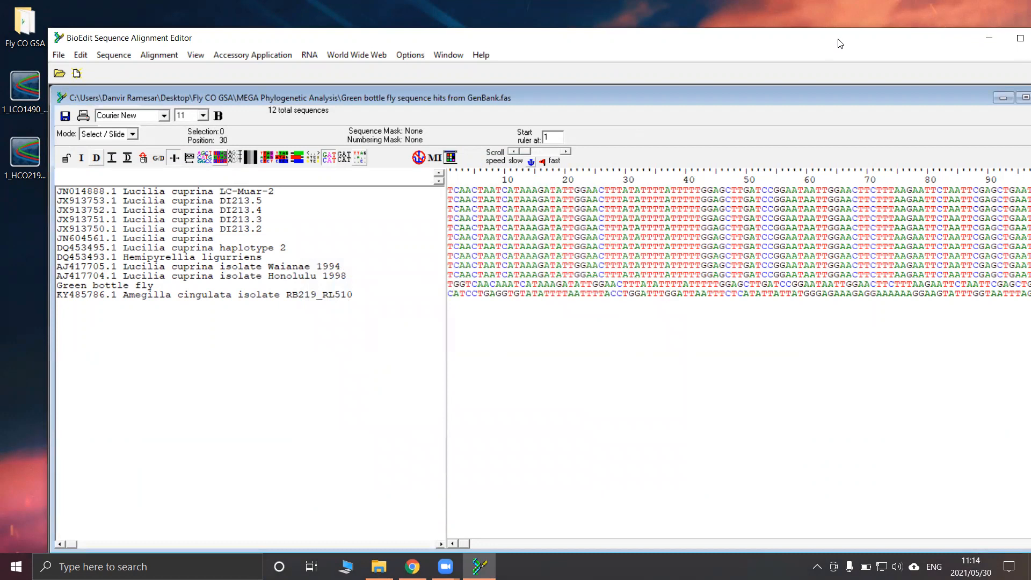
drag(837, 39, 836, 44)
key(alt+F4)
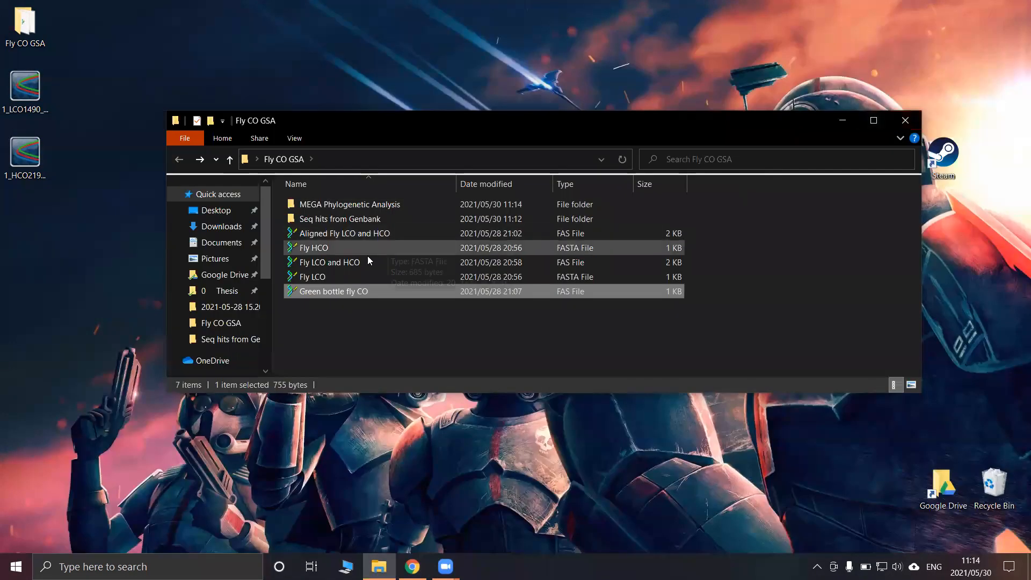
Show the saved file's full name in the MEGA Phylogenetic Analysis folder in File Explorer and launch MEGA-X
double_click(329, 206)
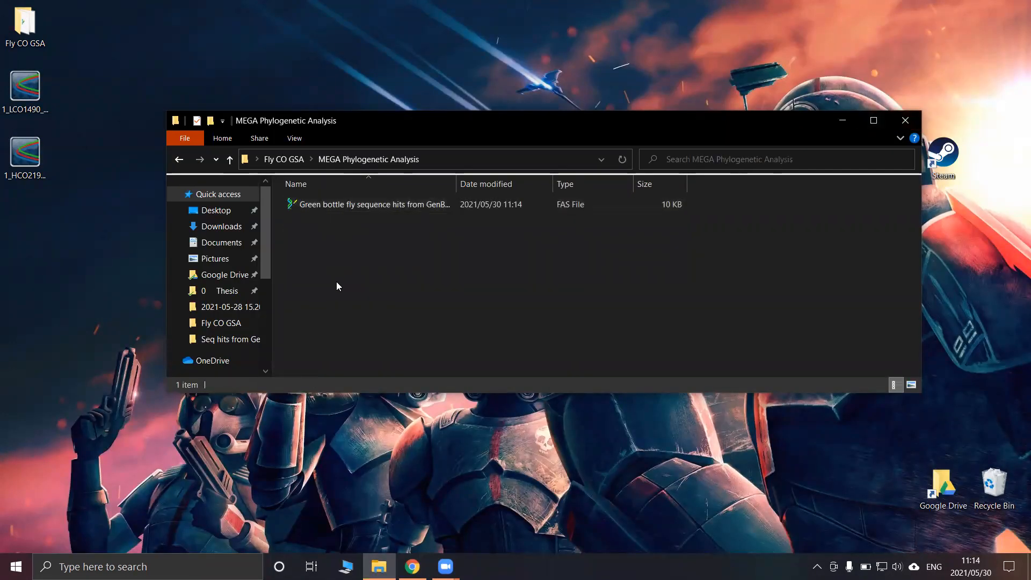
drag(455, 184, 508, 184)
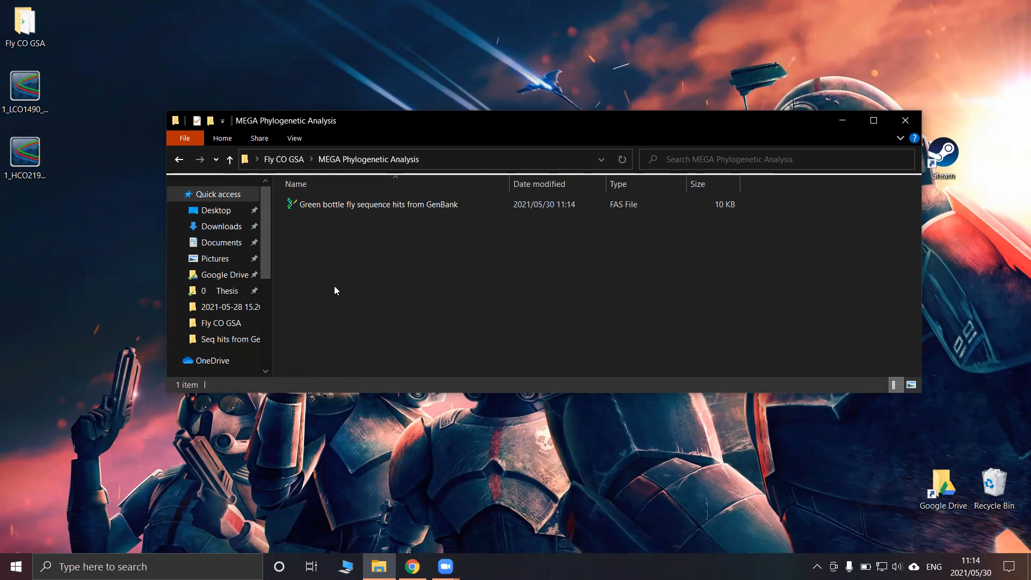
click(16, 566)
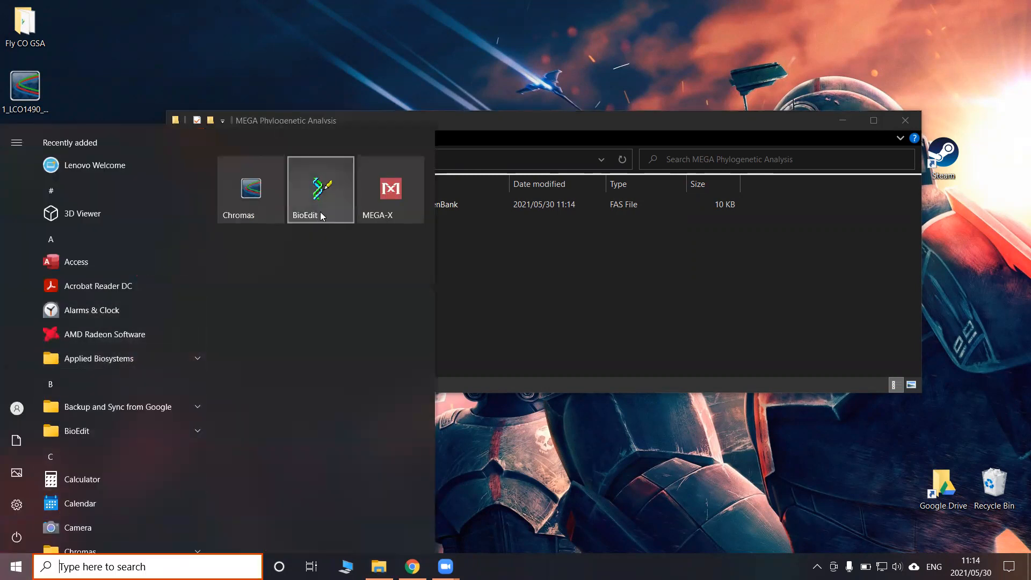
click(391, 209)
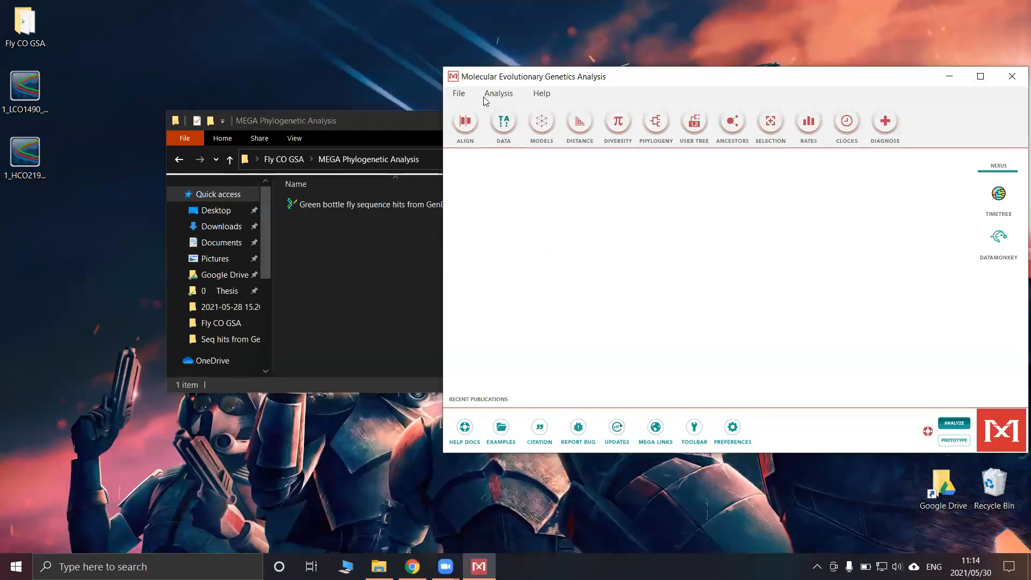
Open Green bottle fly sequence hits from GenBank from the MEGA Phylogenetic Analysis folder in MEGA-X, choosing to align it
click(459, 92)
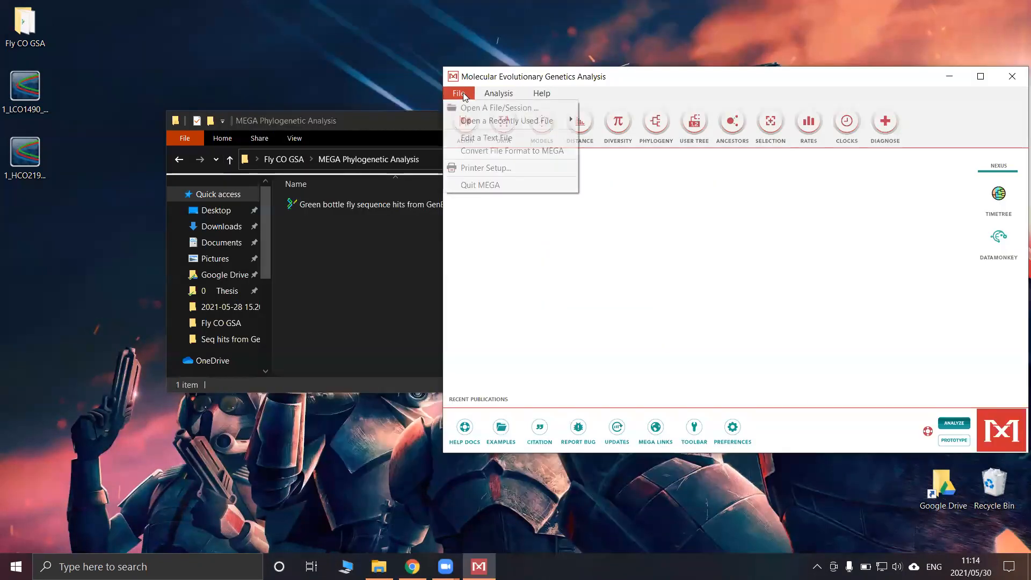
click(485, 108)
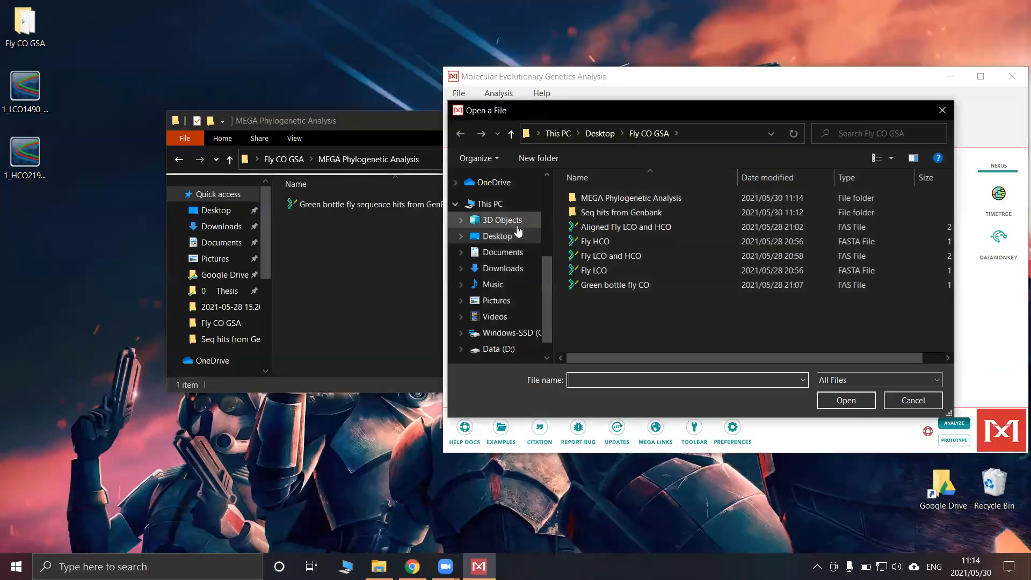
click(497, 235)
double_click(598, 201)
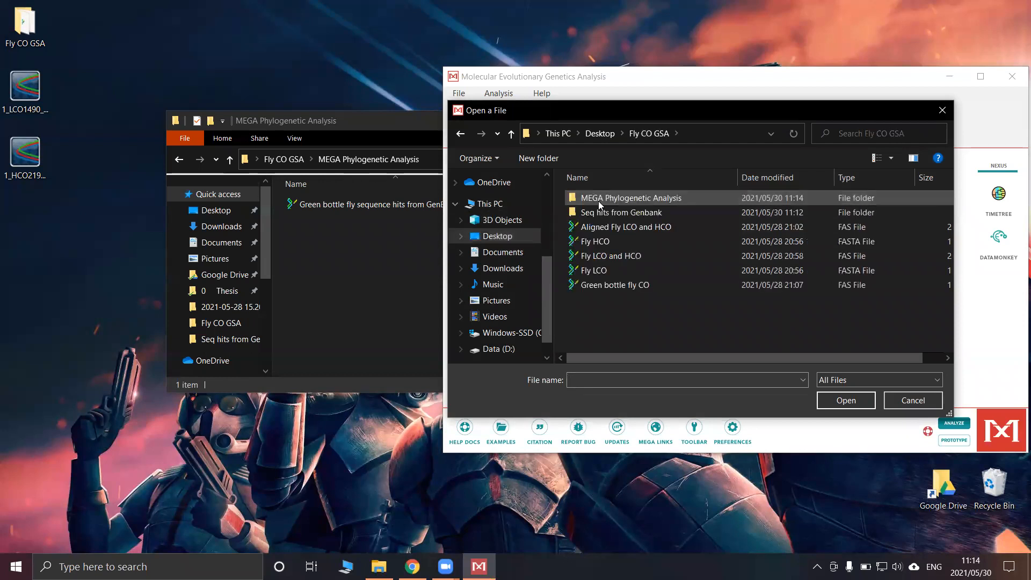
double_click(598, 201)
click(598, 201)
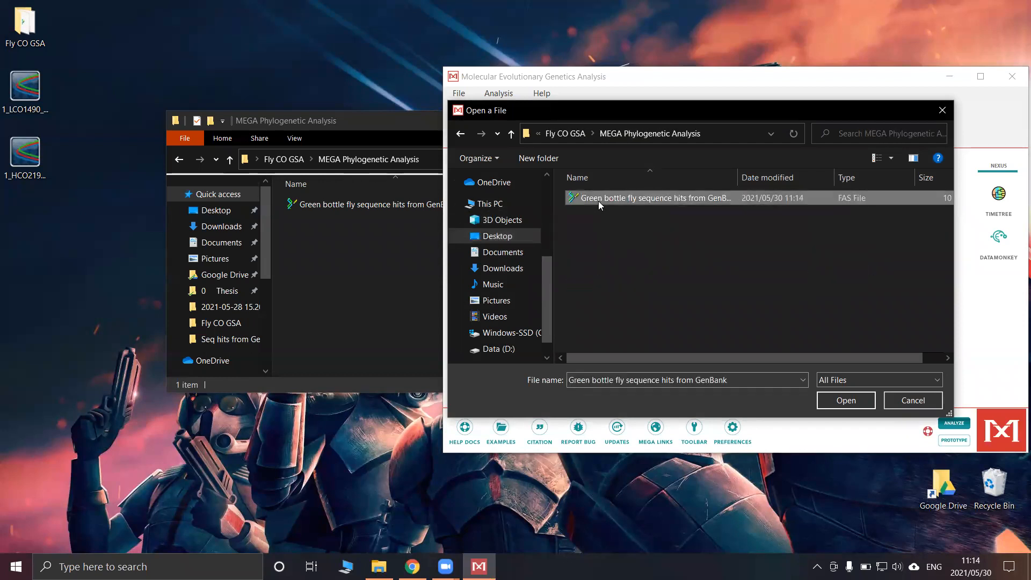
click(841, 402)
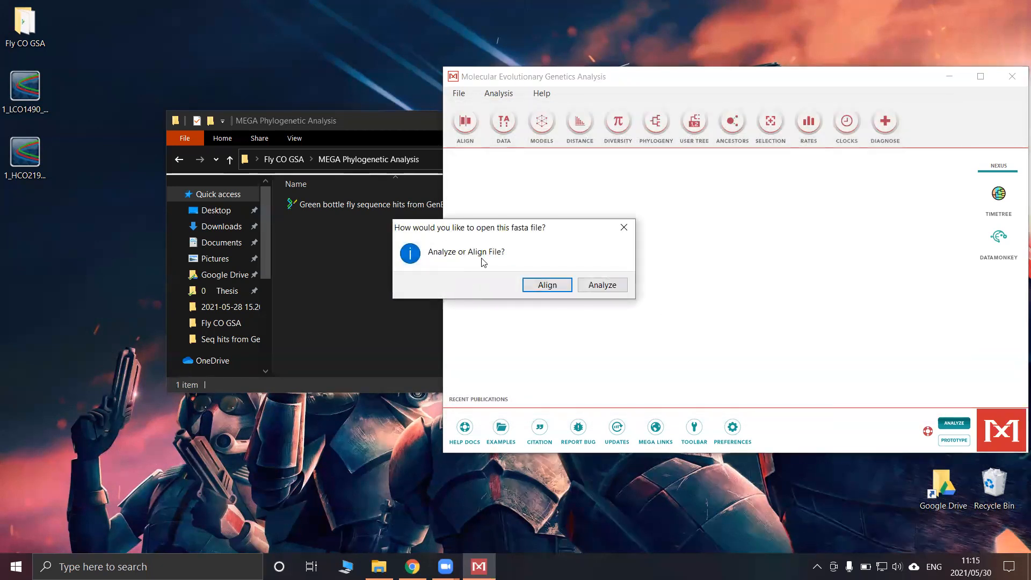
click(537, 286)
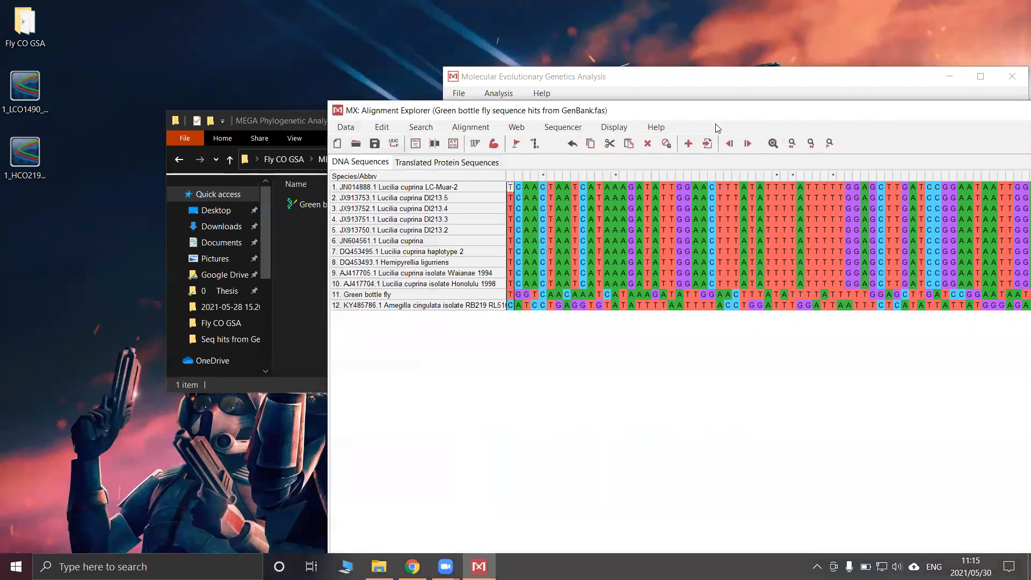
Maximize the Alignment Explorer and align all sequences as DNA with MUSCLE, keeping gap open -400.00, gap extend 0.00 and UPGMA clustering
double_click(712, 112)
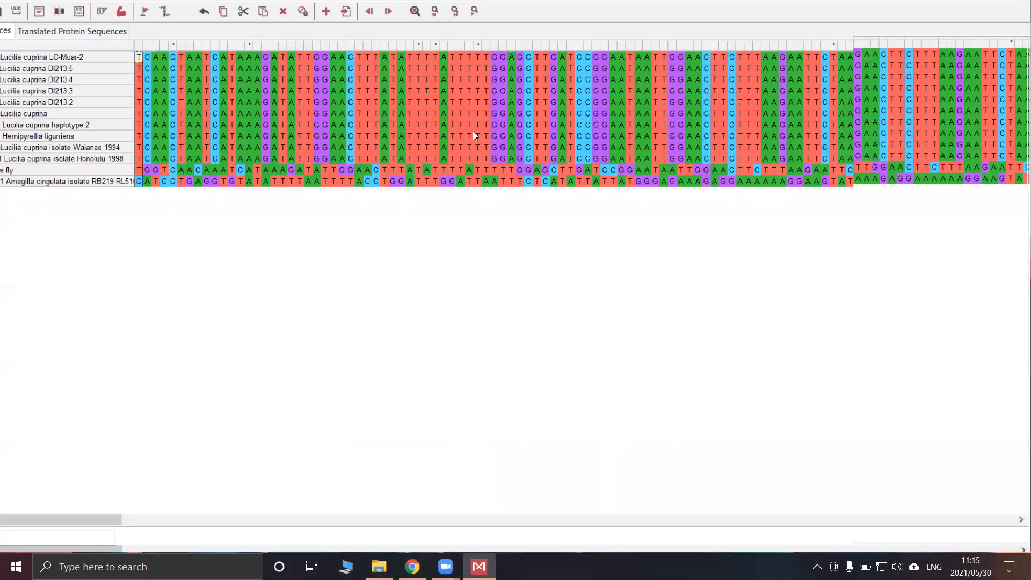
key(ctrl+a)
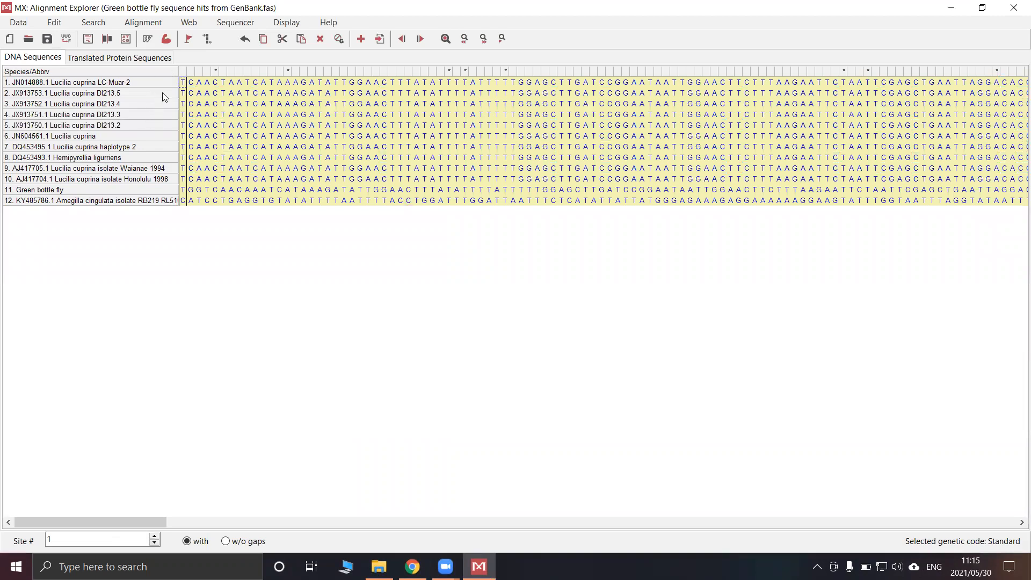
click(167, 40)
click(204, 56)
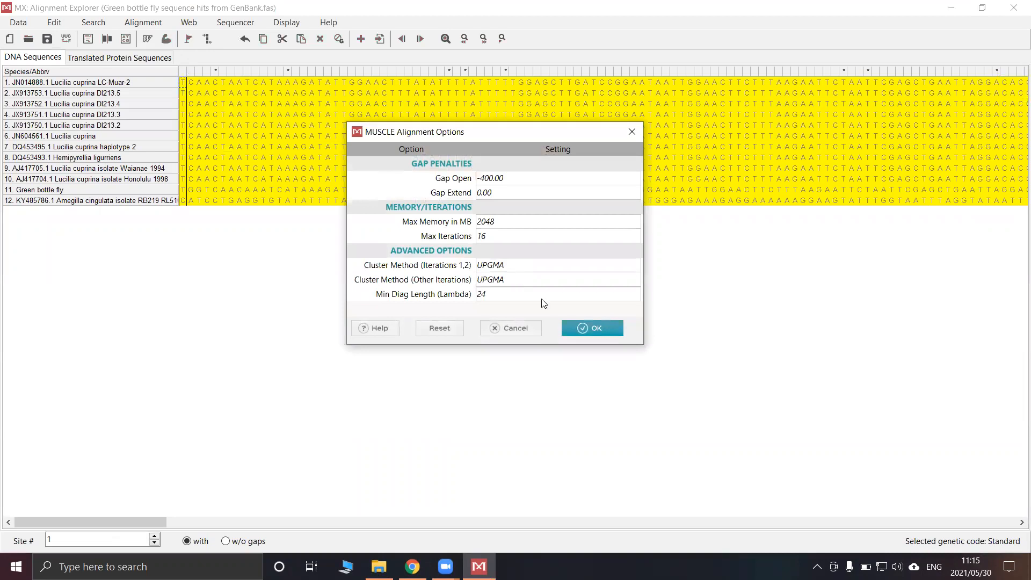
click(596, 328)
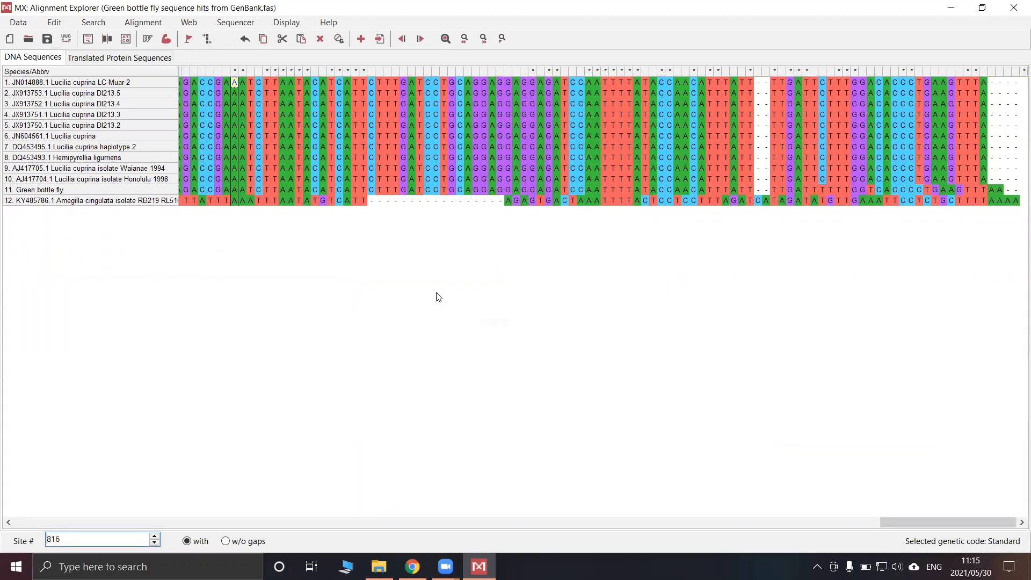
Reverse complement the Amegilla cingulata sequence in row 12 of the alignment
drag(945, 522, 53, 467)
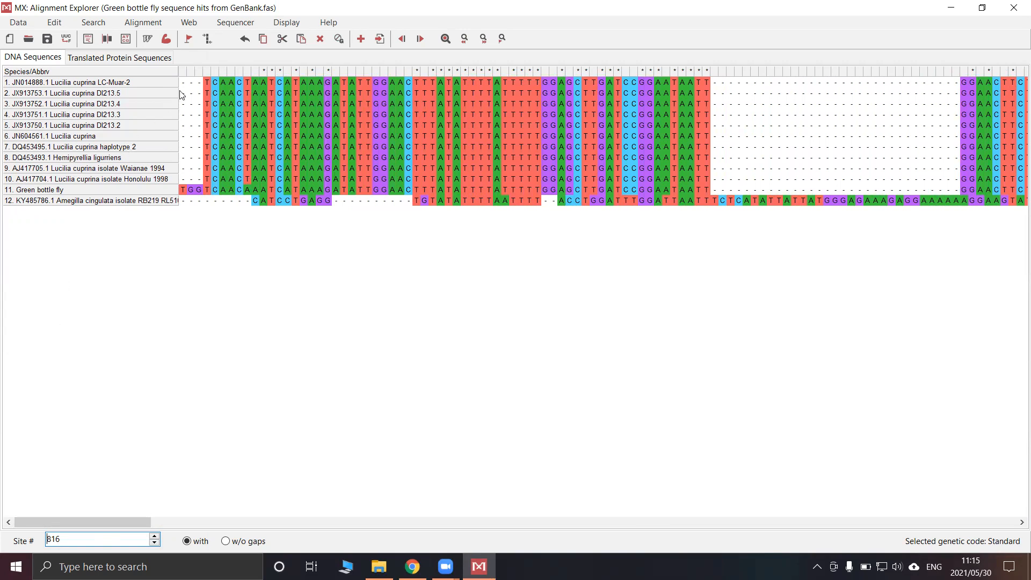
drag(185, 88, 203, 204)
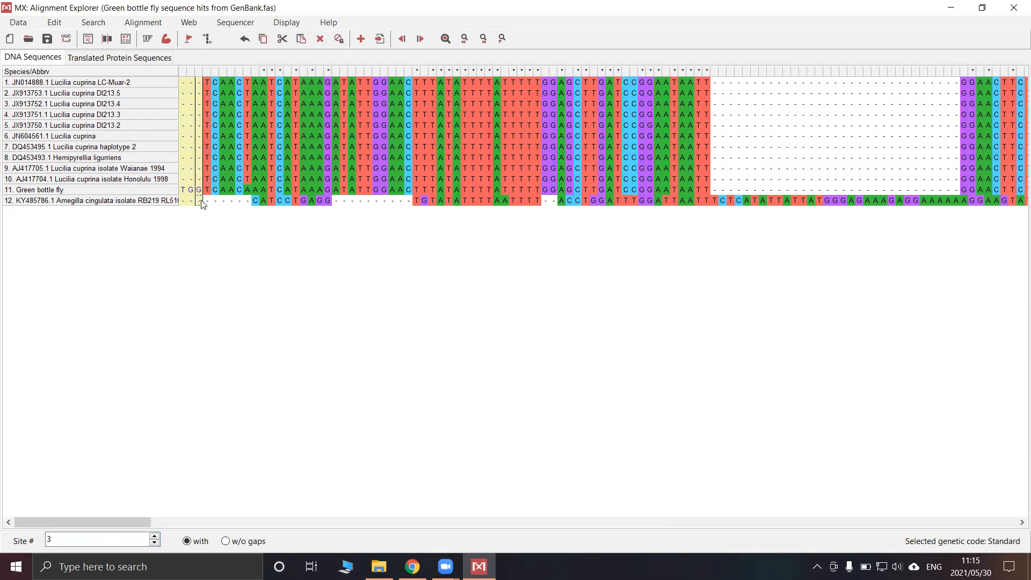
click(369, 201)
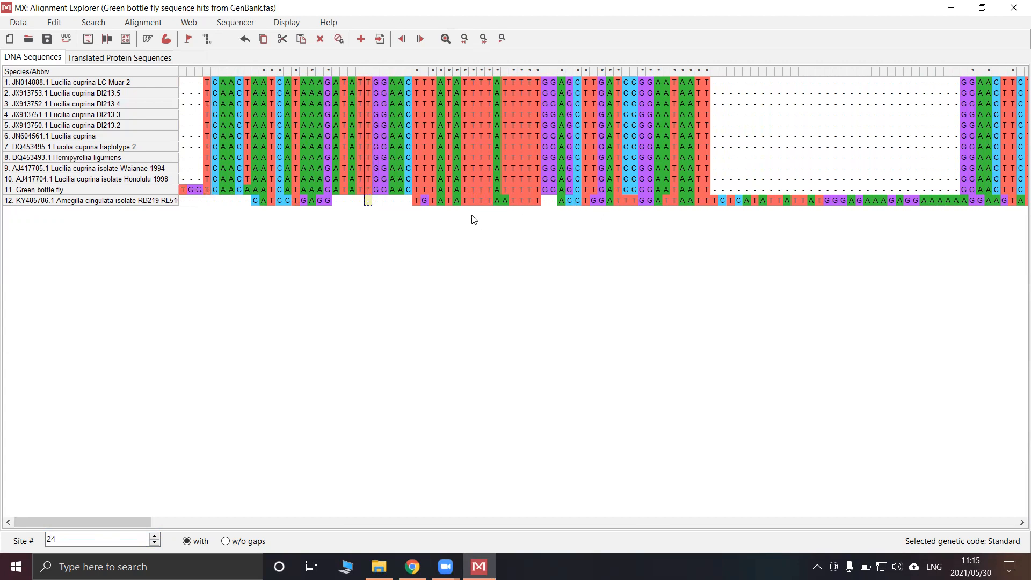
drag(141, 522, 86, 533)
click(135, 203)
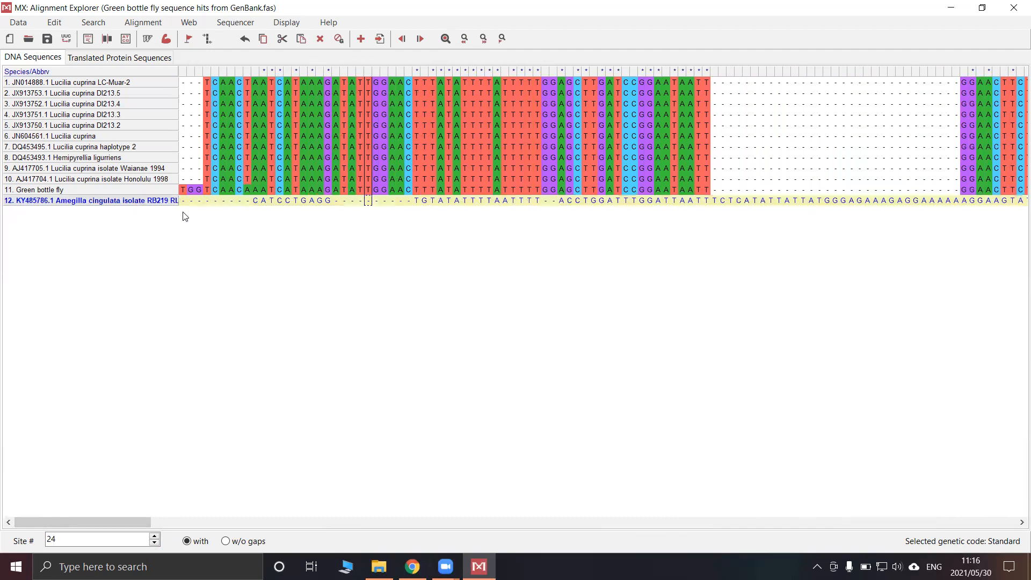
right_click(164, 203)
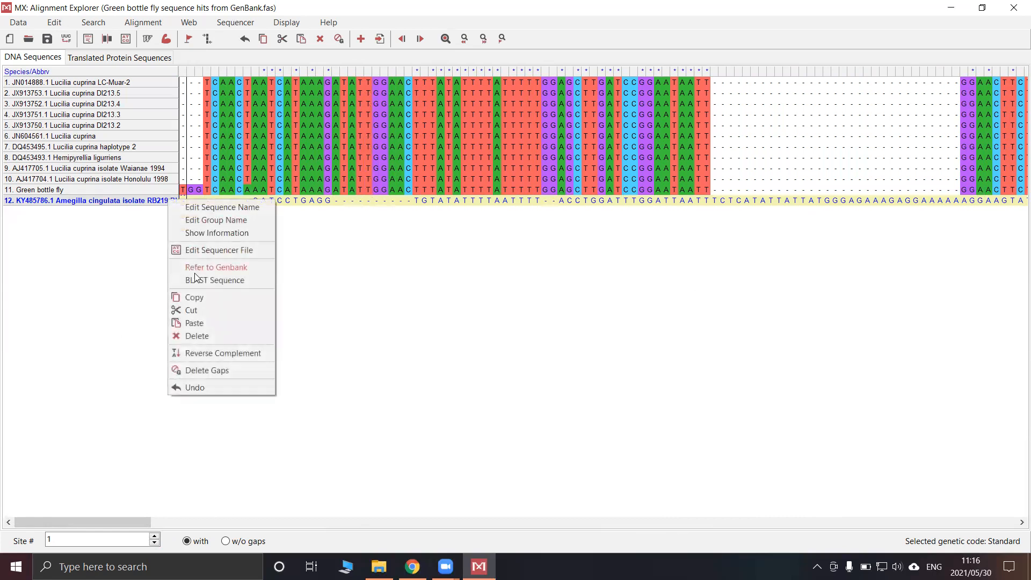
click(207, 354)
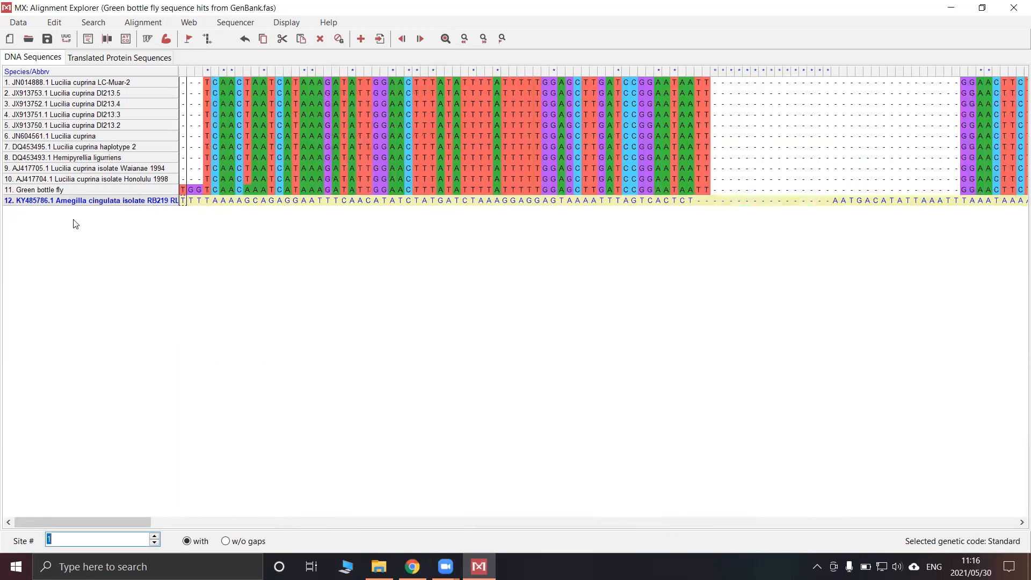
Realign all sequences as DNA with MUSCLE, keeping the offered alignment options
key(ctrl+a)
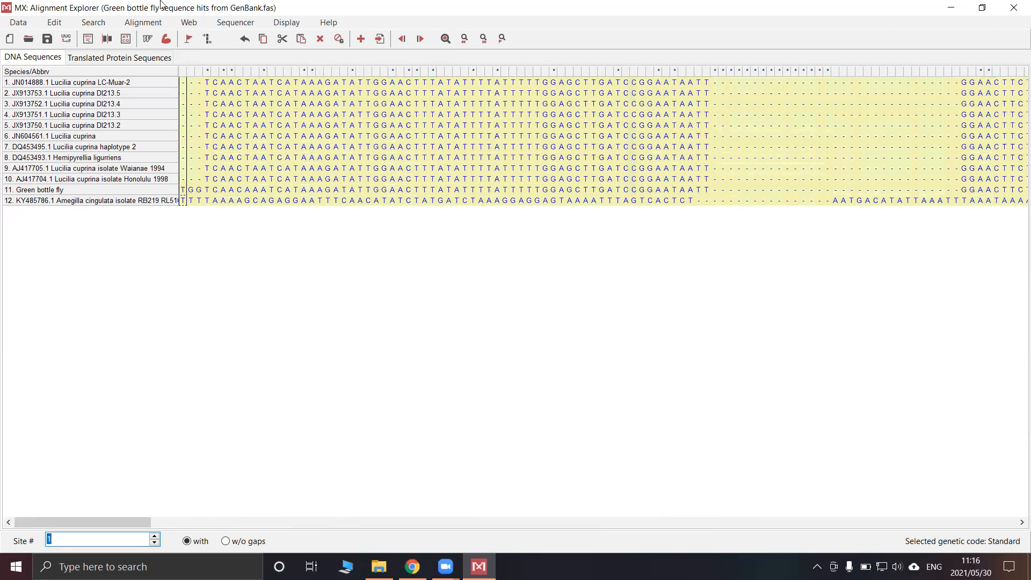
click(166, 38)
click(180, 58)
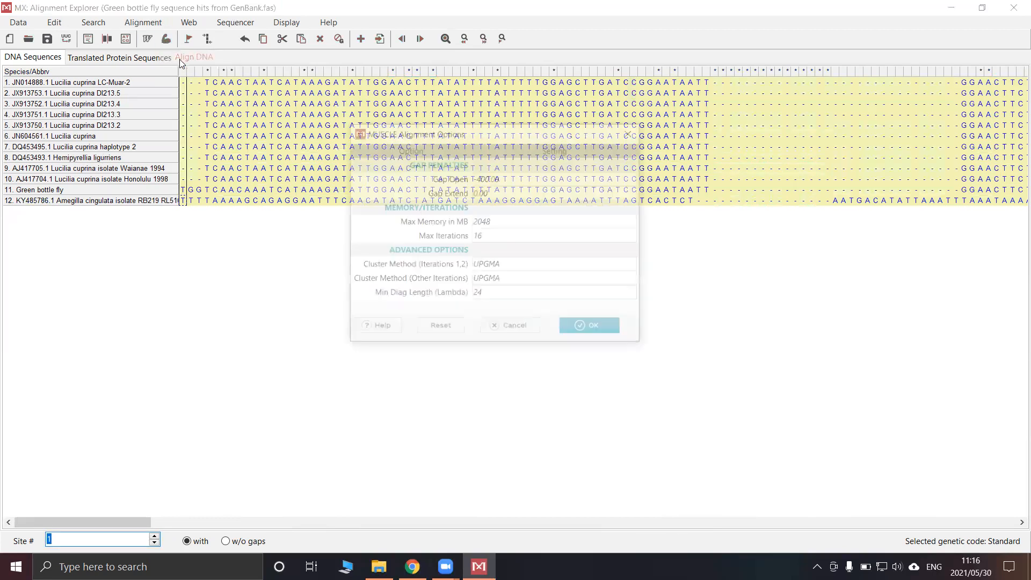
click(569, 332)
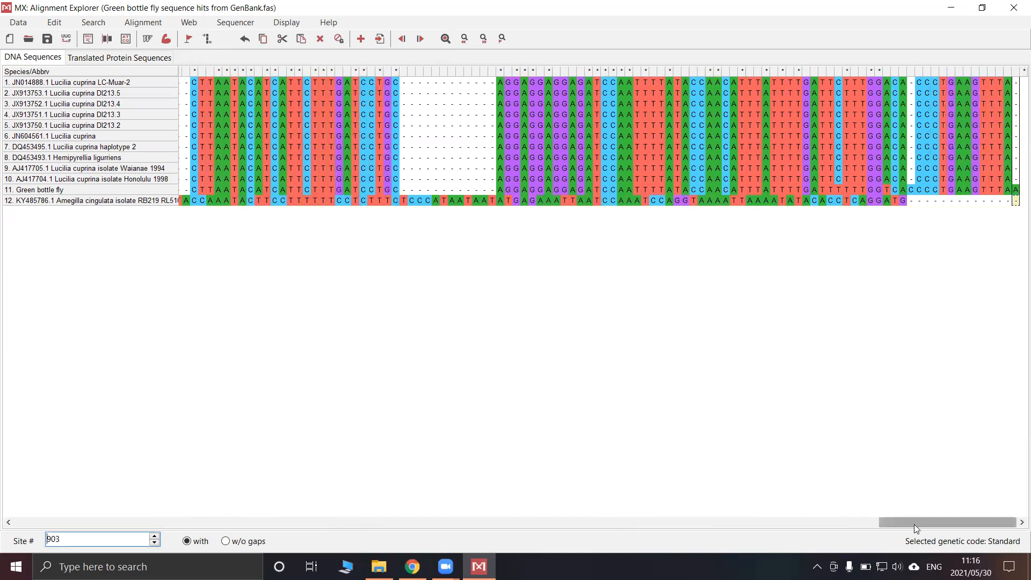
Check the start of the new alignment and reverse complement the Amegilla cingulata sequence back to its original orientation
drag(914, 524, 130, 524)
drag(81, 521, 11, 554)
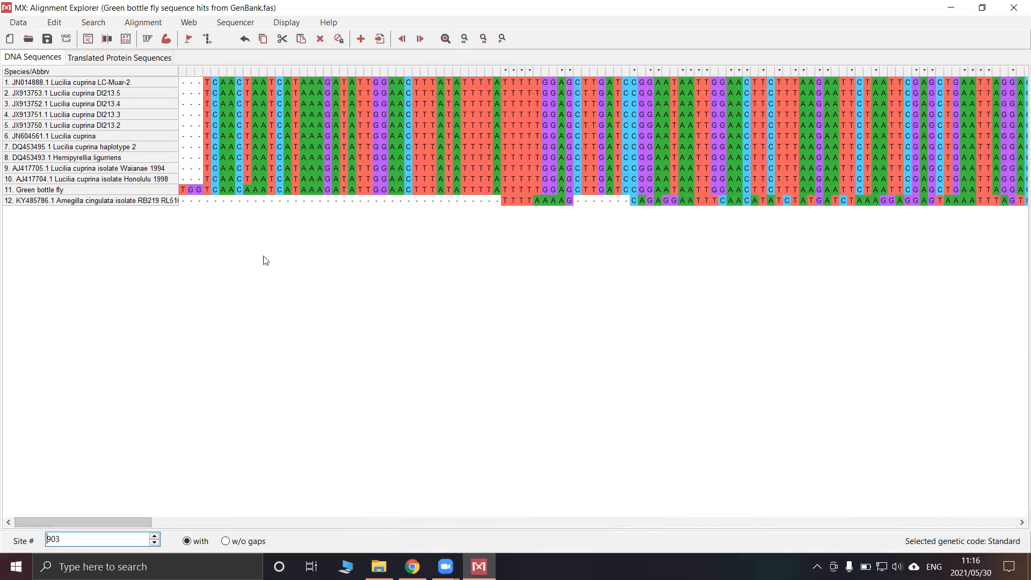
right_click(155, 204)
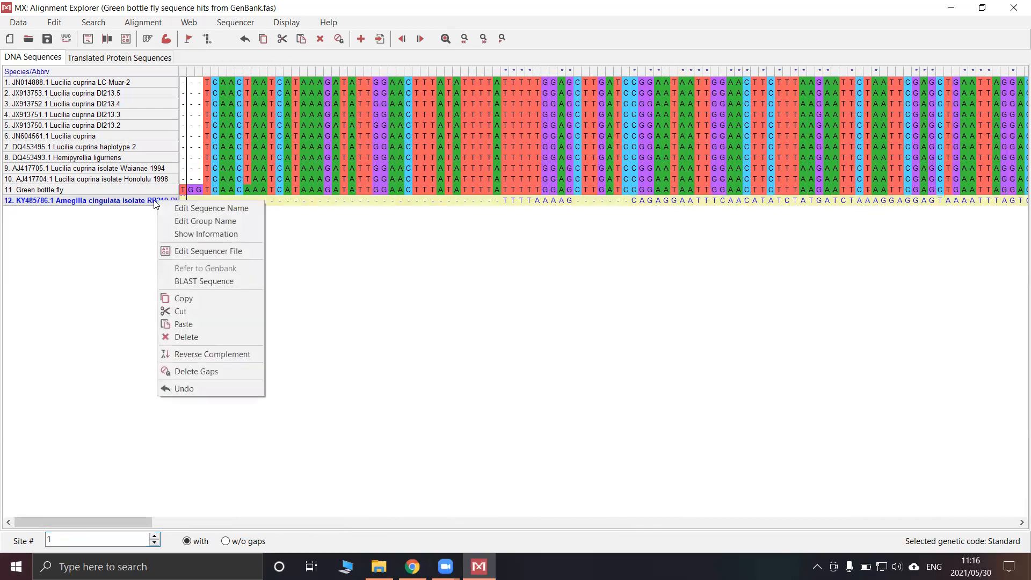
click(198, 356)
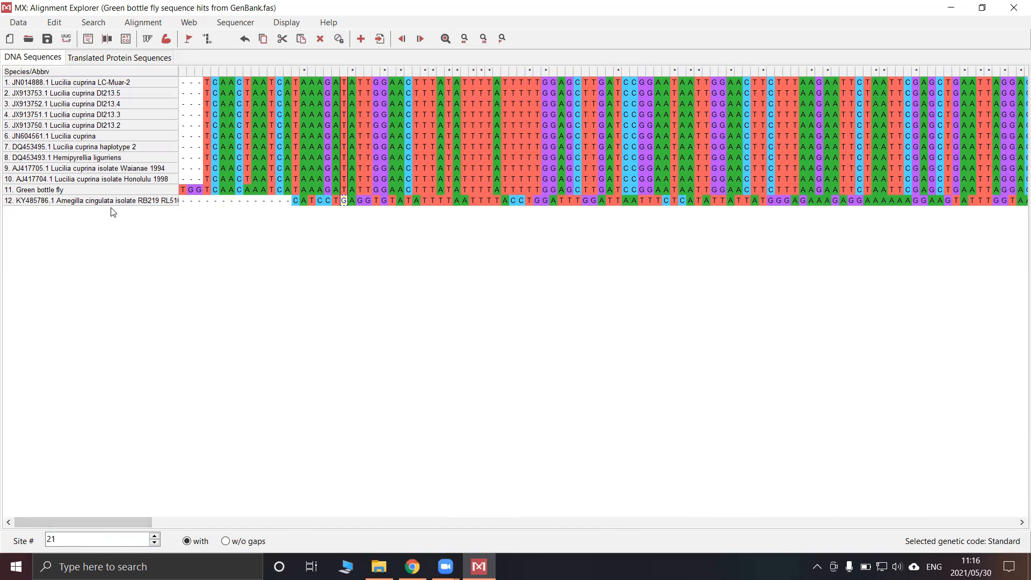
Check the end of the alignment and rerun MUSCLE DNA alignment on all sequences with gap open -400.00 and 16 maximum iterations
drag(69, 526, 943, 543)
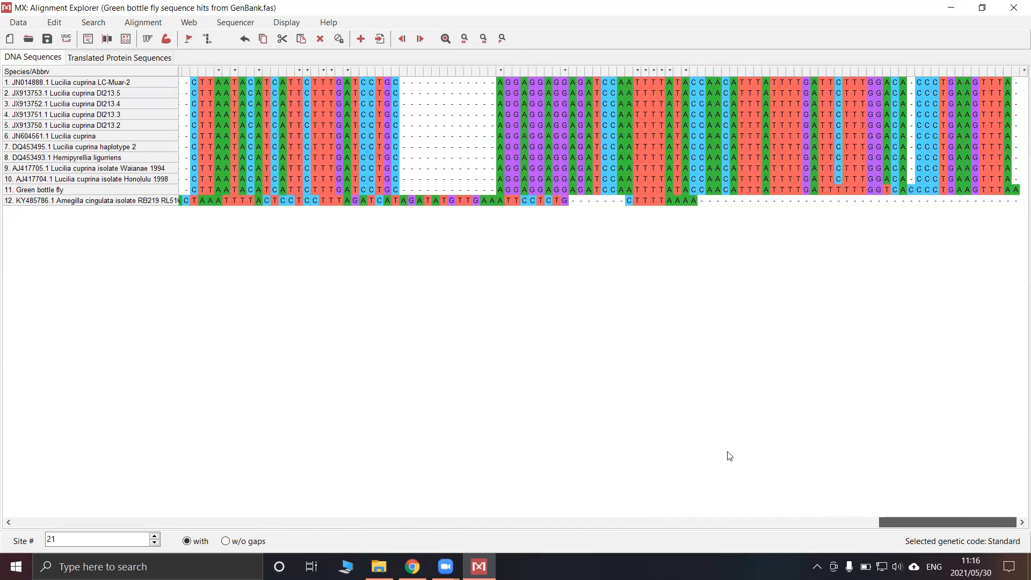
click(117, 150)
key(ctrl+a)
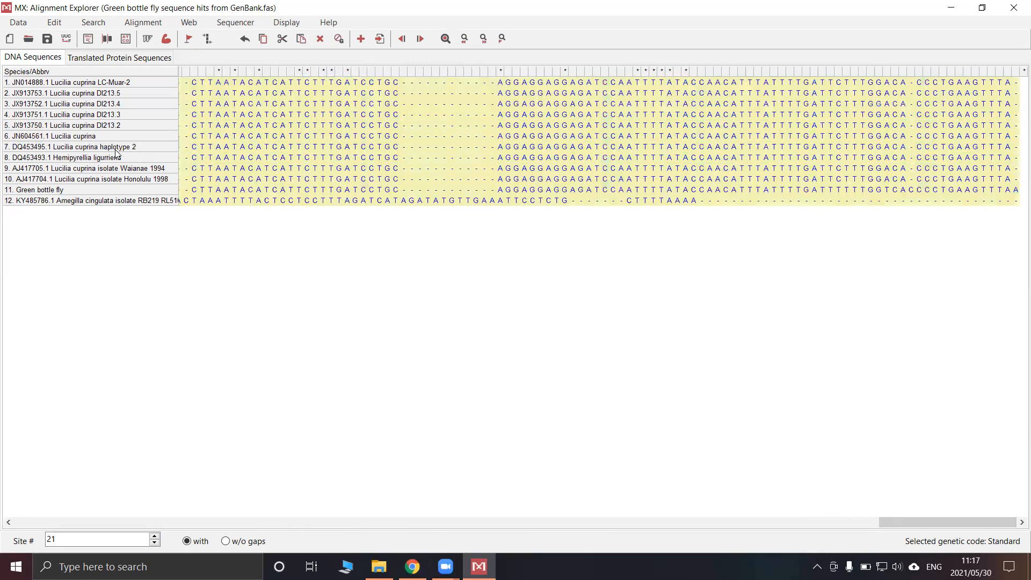
click(168, 41)
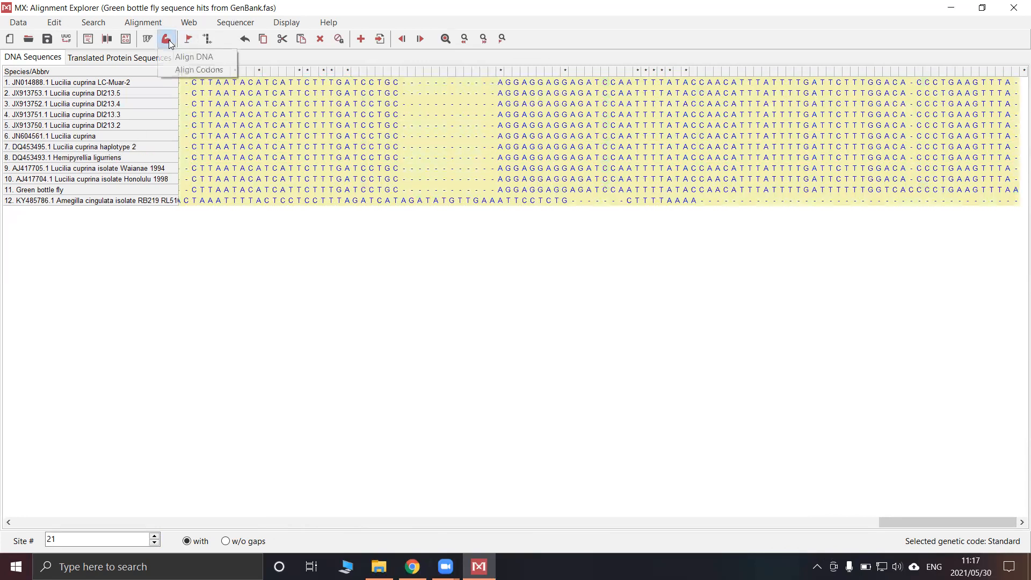
click(199, 59)
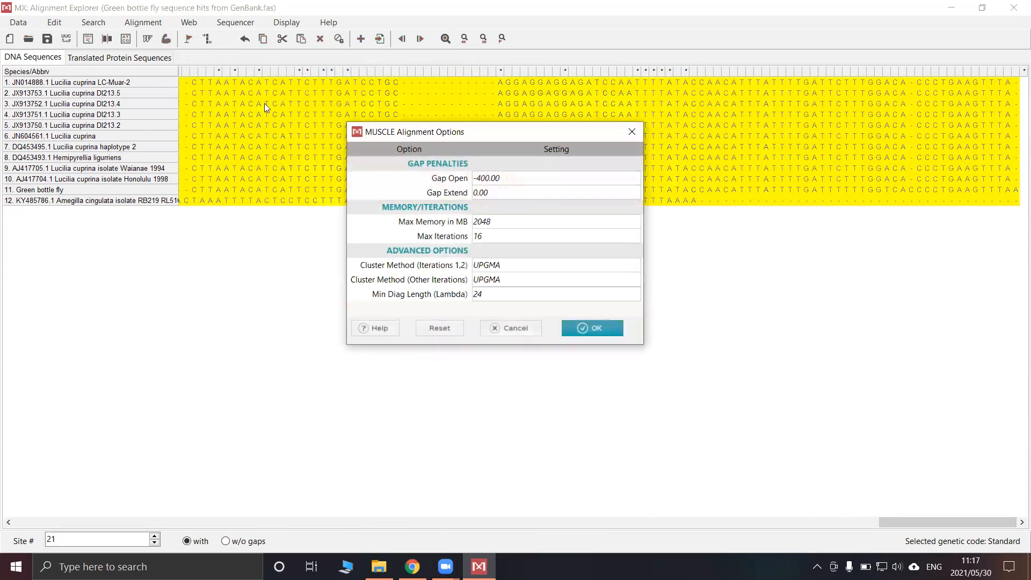
click(591, 327)
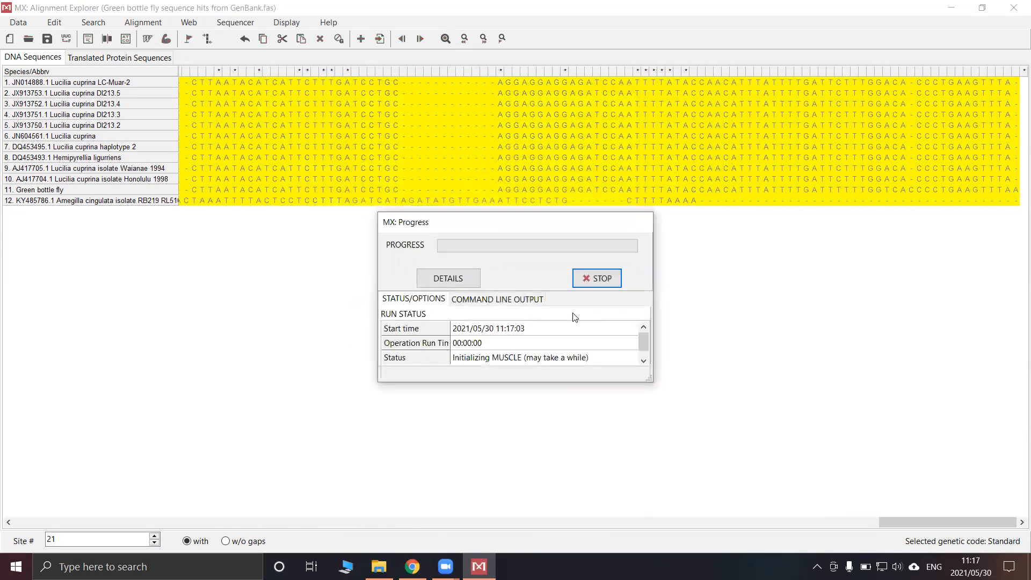
Delete sites 1 to 9 from all sequences so the alignment starts at the first base of Amegilla cingulata
drag(927, 520, 21, 470)
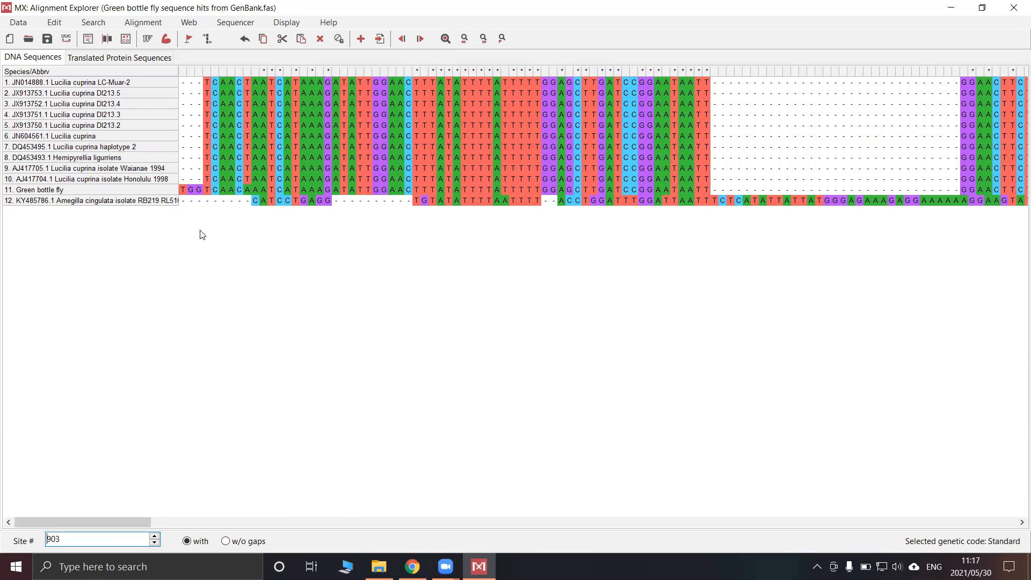
click(183, 201)
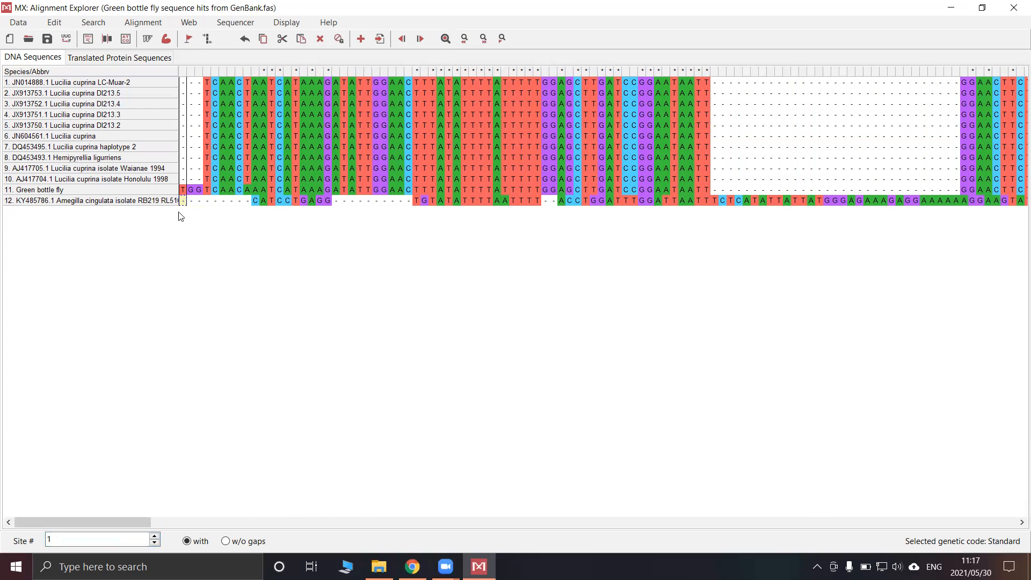
shift+click(250, 85)
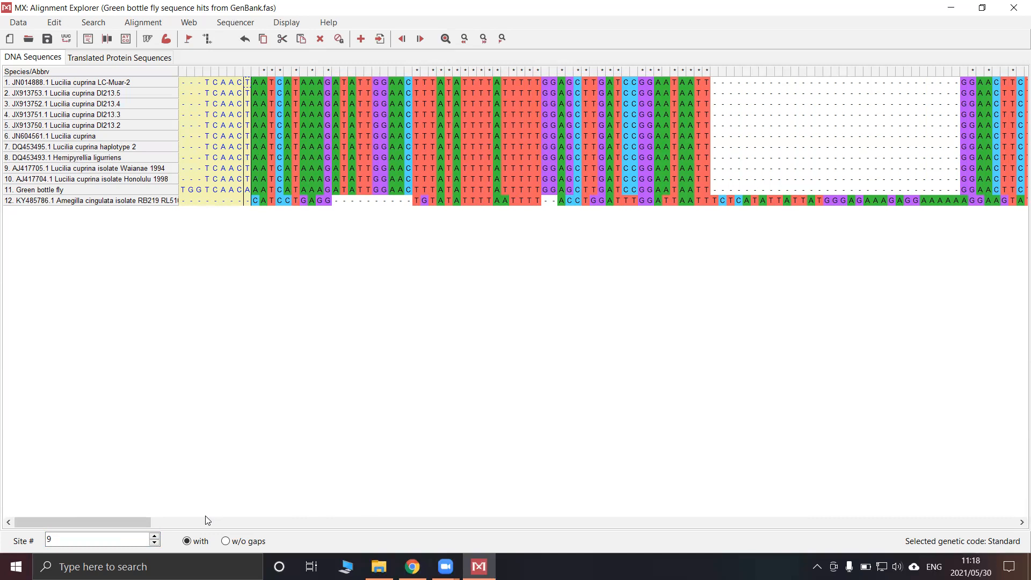
key(Delete)
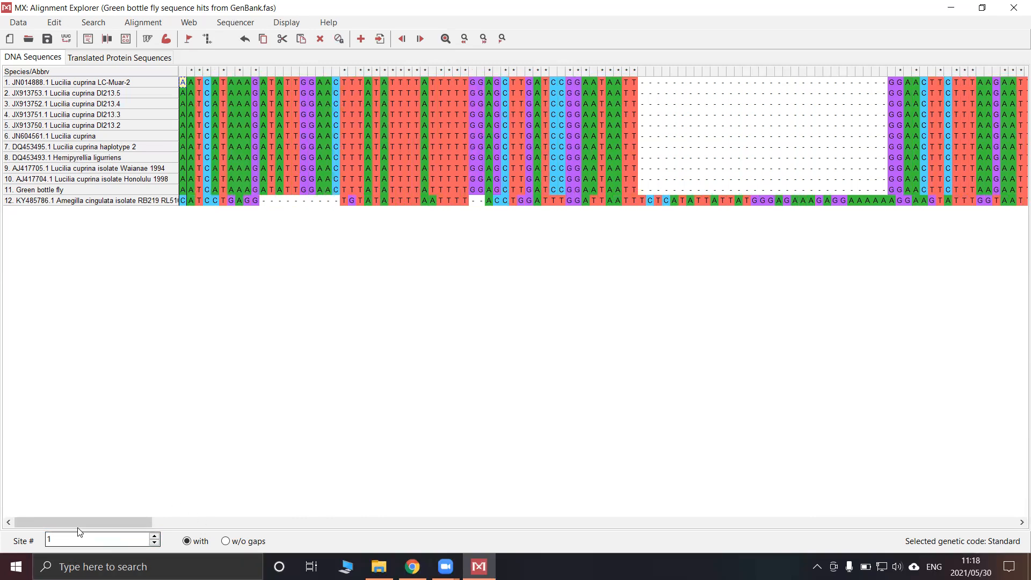
Delete the ragged end of the alignment, sites 901 to 904, from all sequences
drag(80, 522, 989, 546)
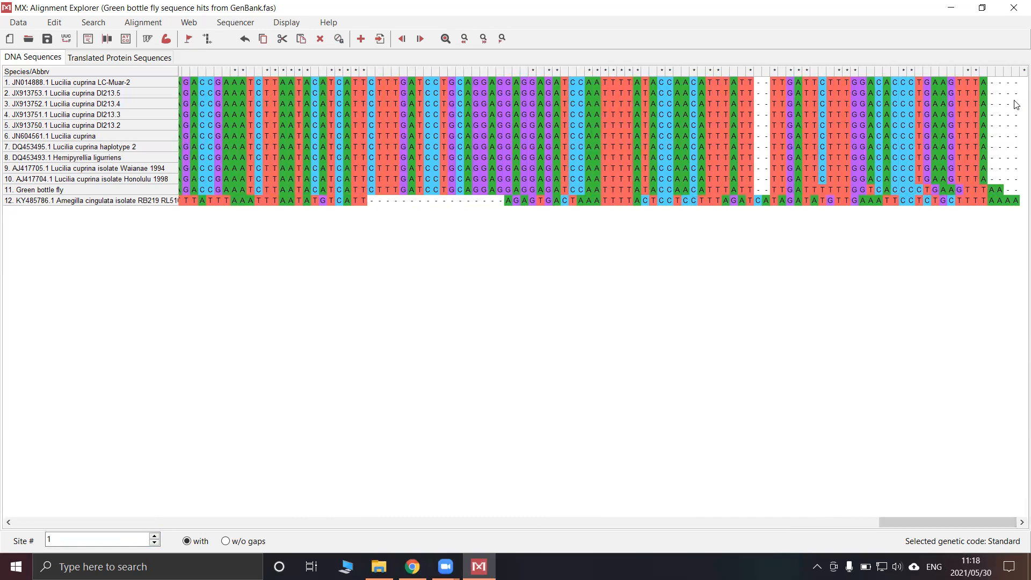
click(1016, 85)
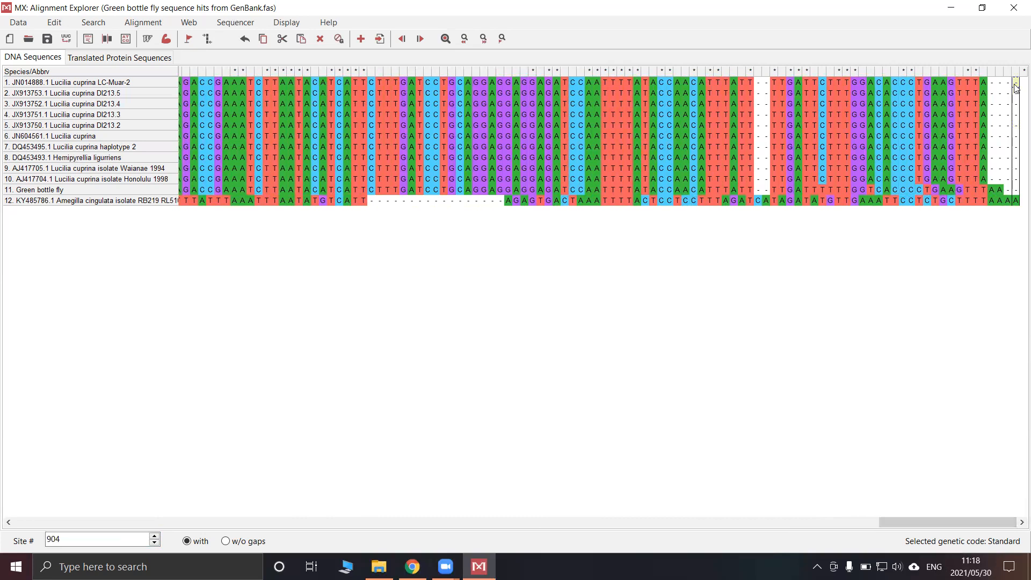
shift+click(994, 202)
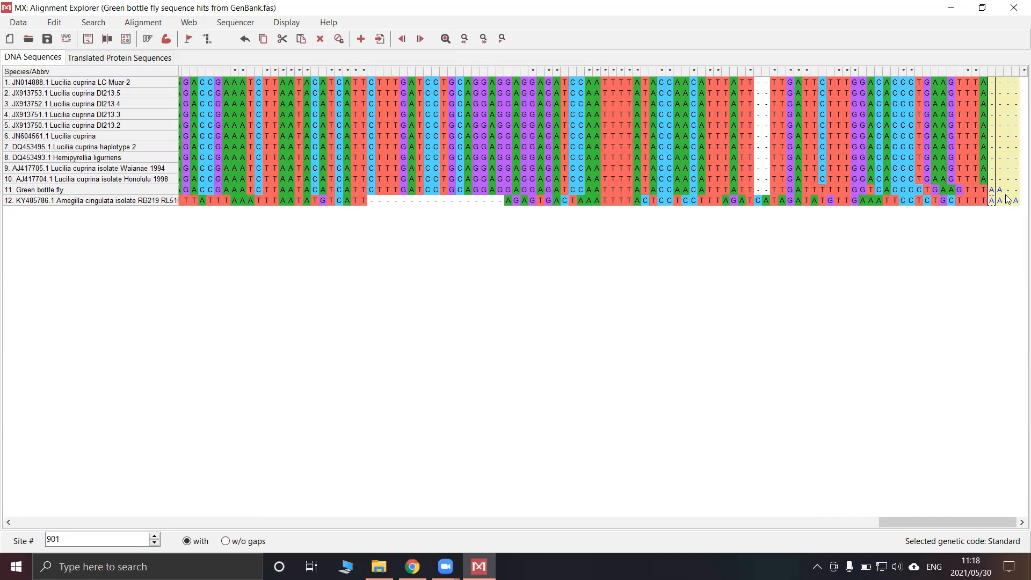
key(Delete)
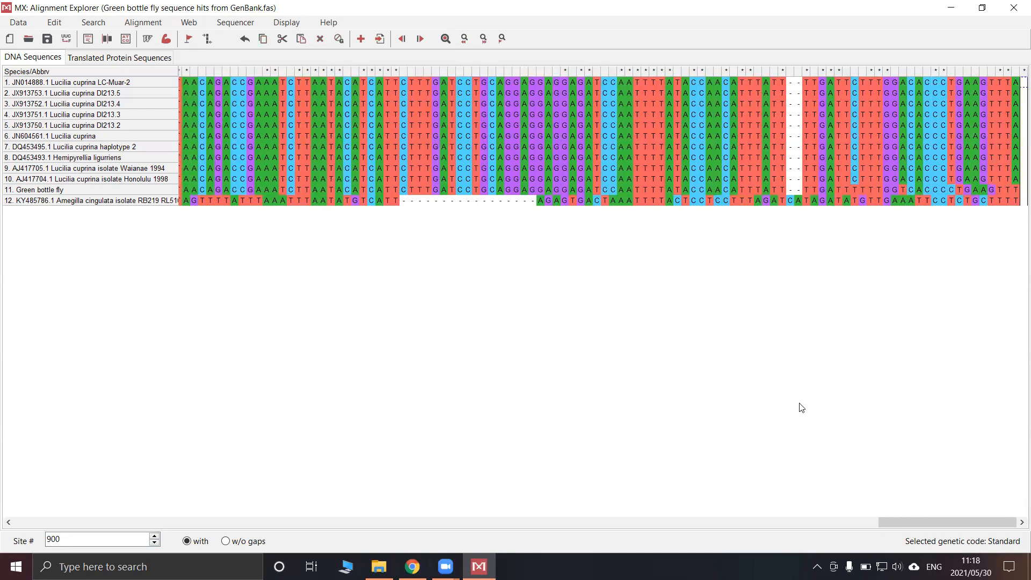
click(902, 200)
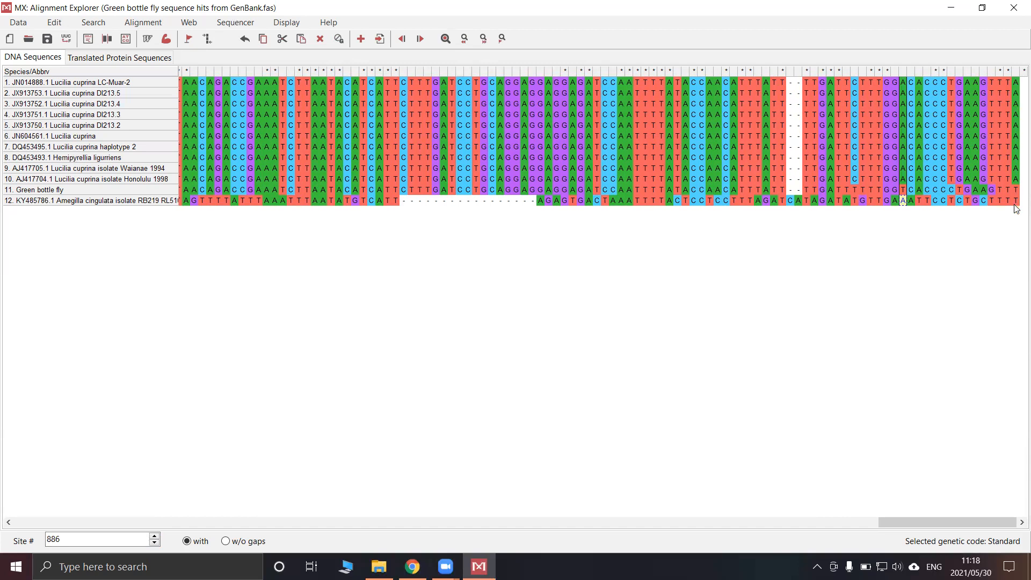
Export the alignment in MEGA format to the MEGA Phylogenetic Analysis folder, titled "Phylo analysis of insect CO1" and marked as protein-coding
drag(948, 523, 83, 524)
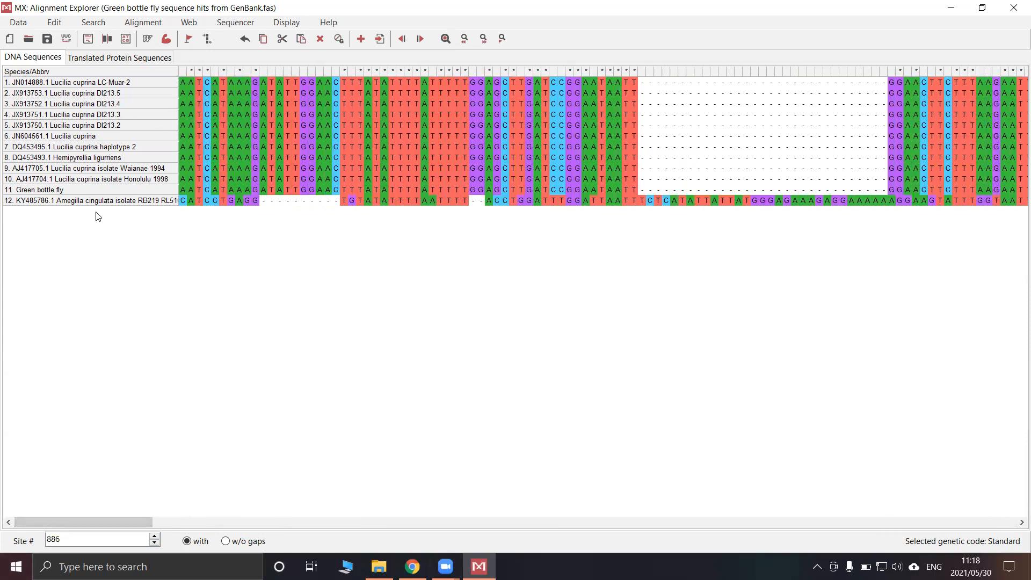
click(18, 22)
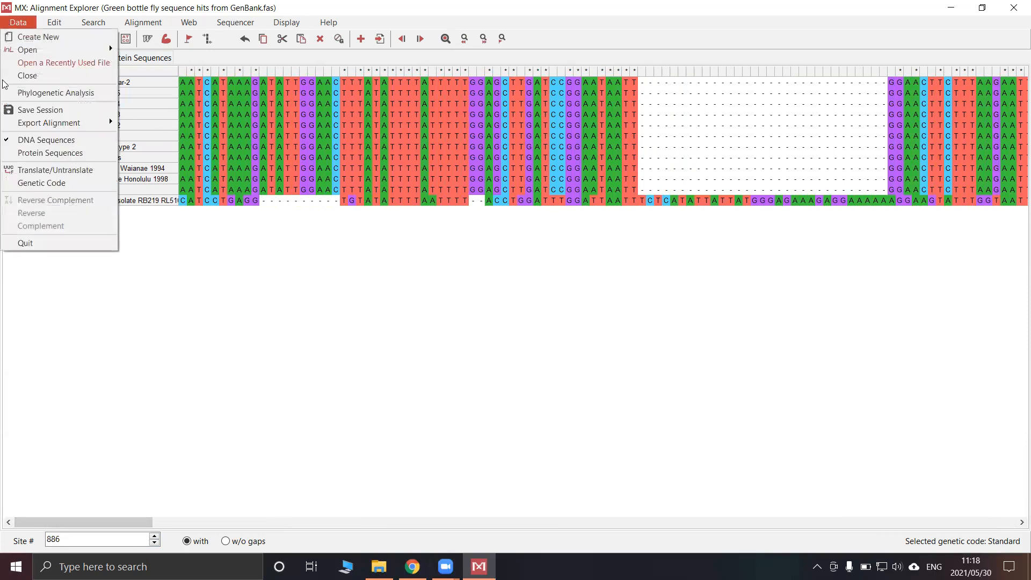
mouse_move(60, 123)
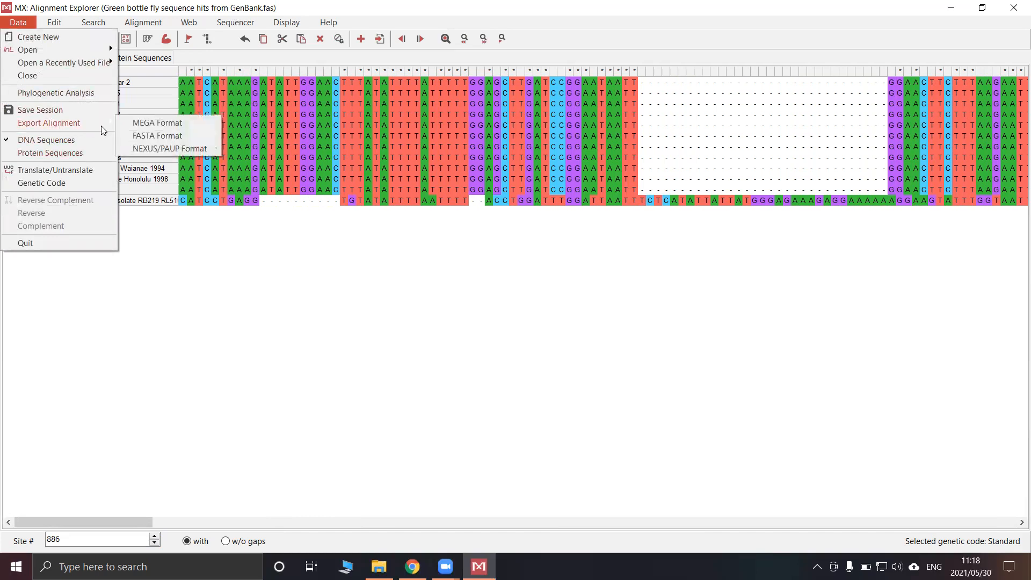
click(150, 123)
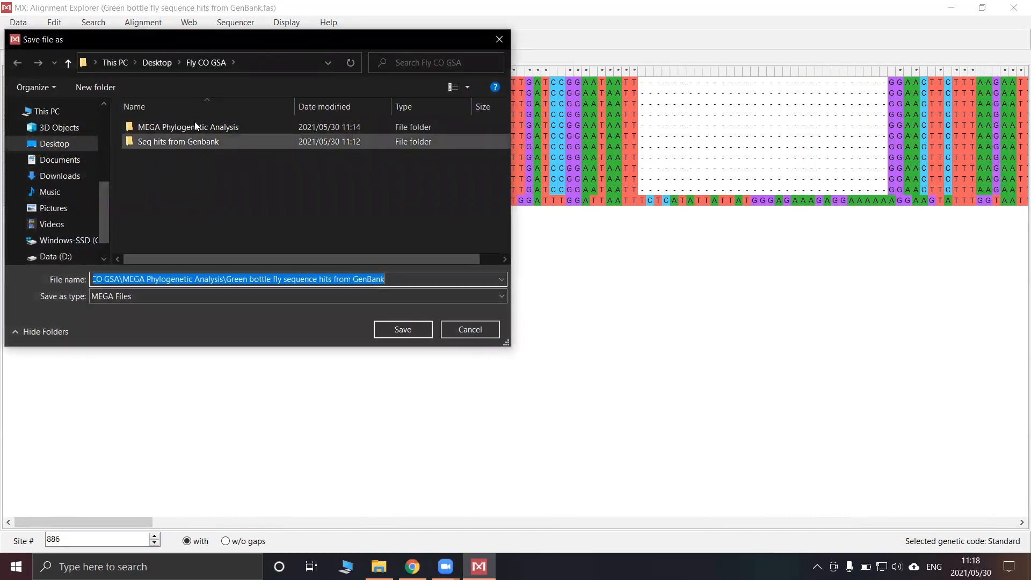
click(55, 144)
double_click(139, 127)
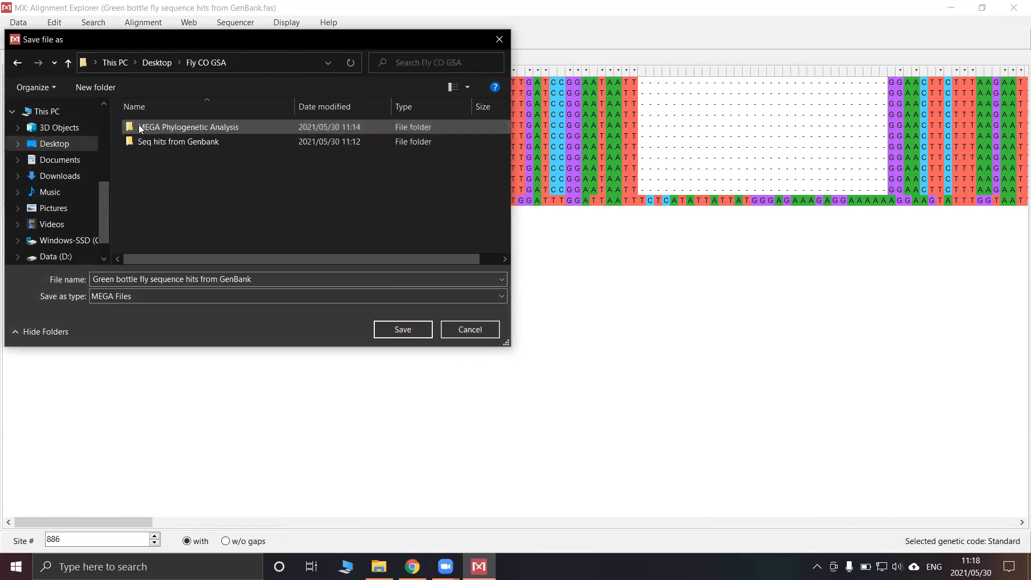
double_click(165, 128)
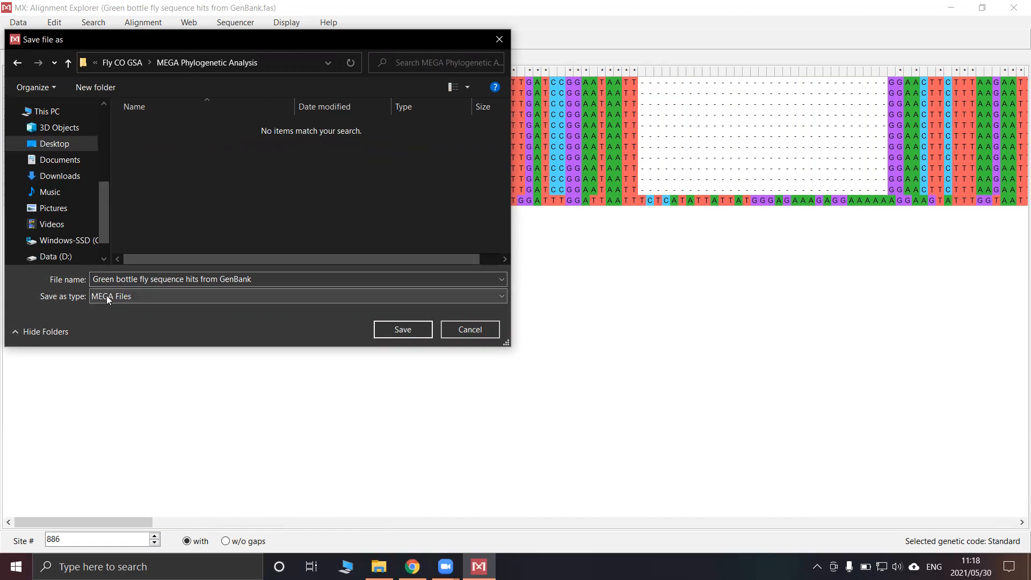
click(400, 332)
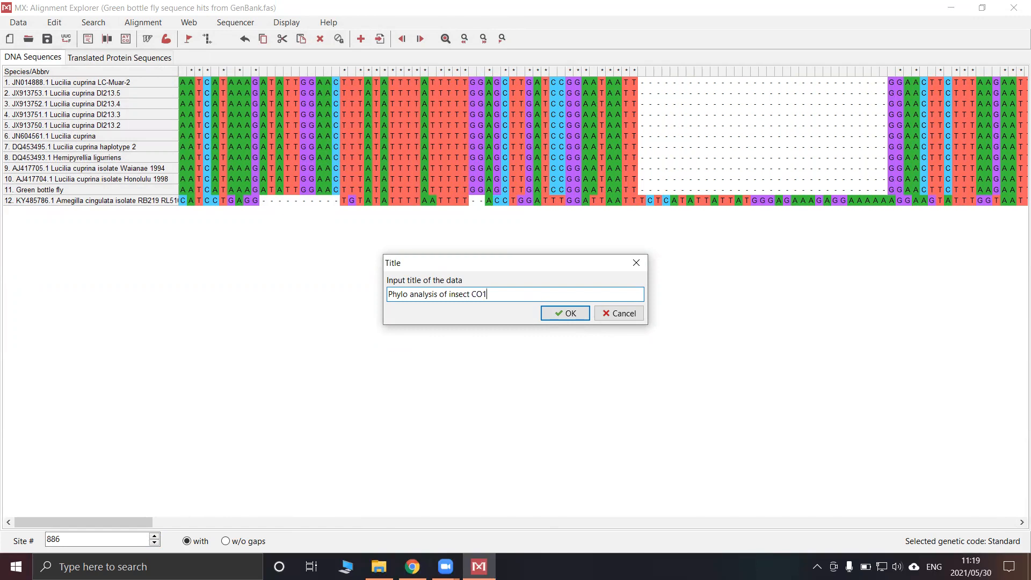
click(570, 315)
click(565, 286)
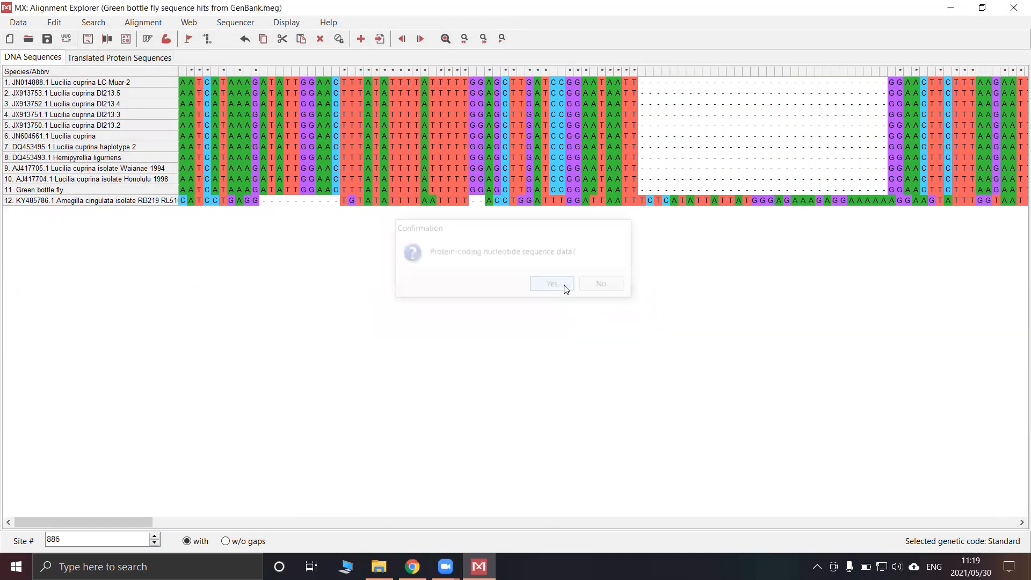
Close the alignment, open the exported MEG file from its folder and view its sequences in the Sequence Data Explorer
click(1014, 8)
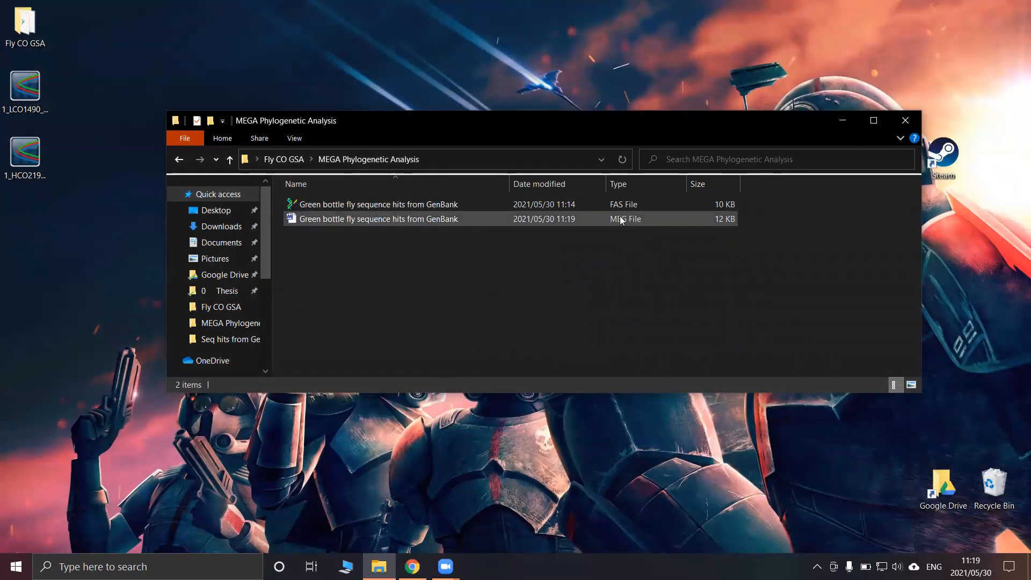
click(428, 222)
double_click(427, 221)
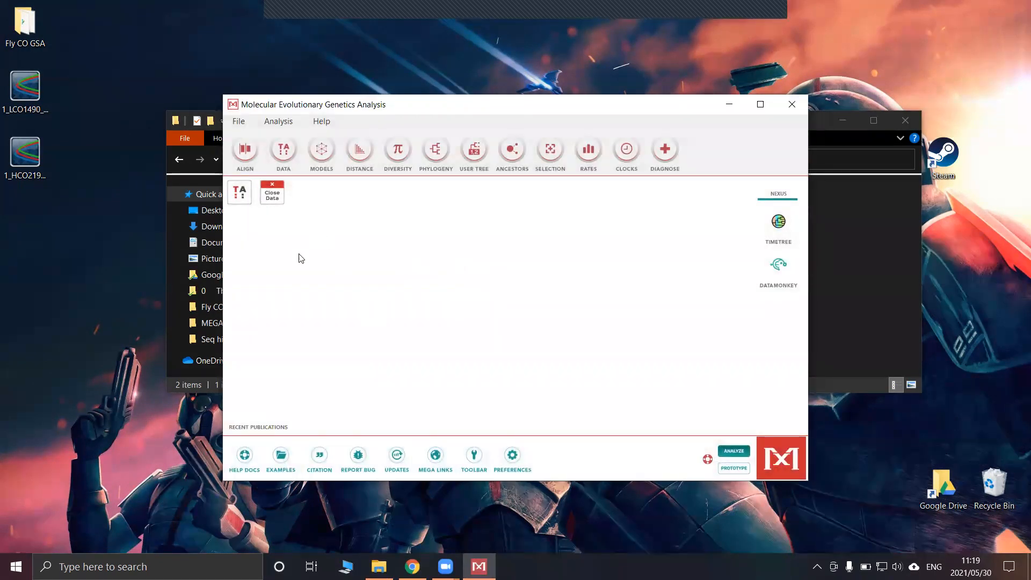
click(240, 199)
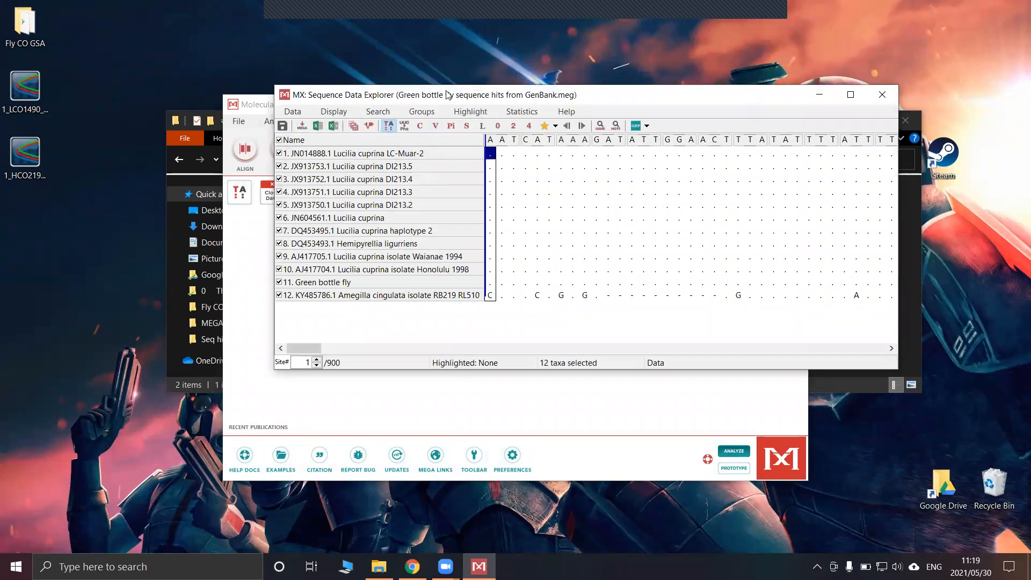
drag(446, 95, 360, 297)
click(370, 216)
Start a maximum likelihood tree on the currently active data, with the choice to reuse active data remembered
click(441, 154)
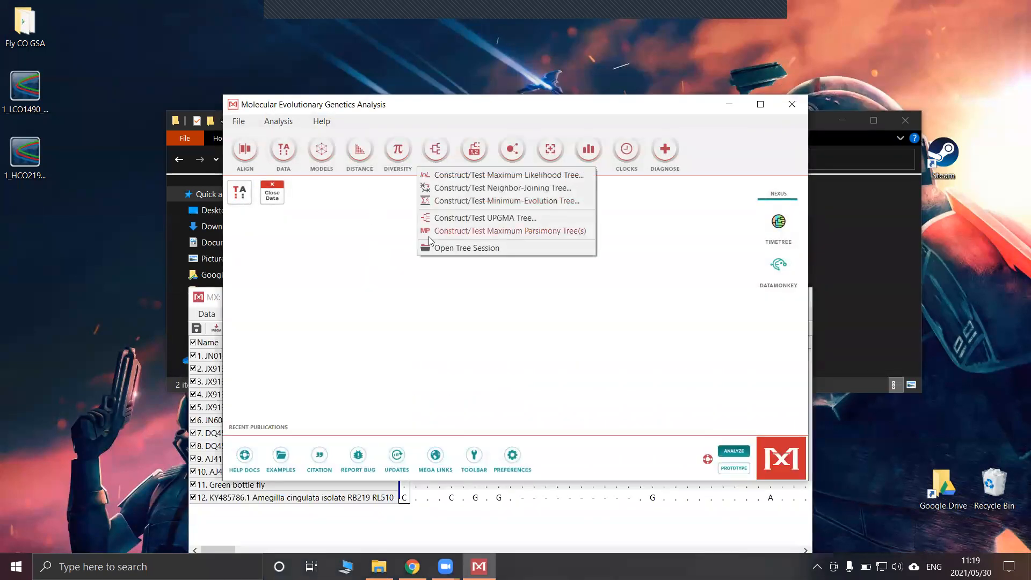
click(454, 175)
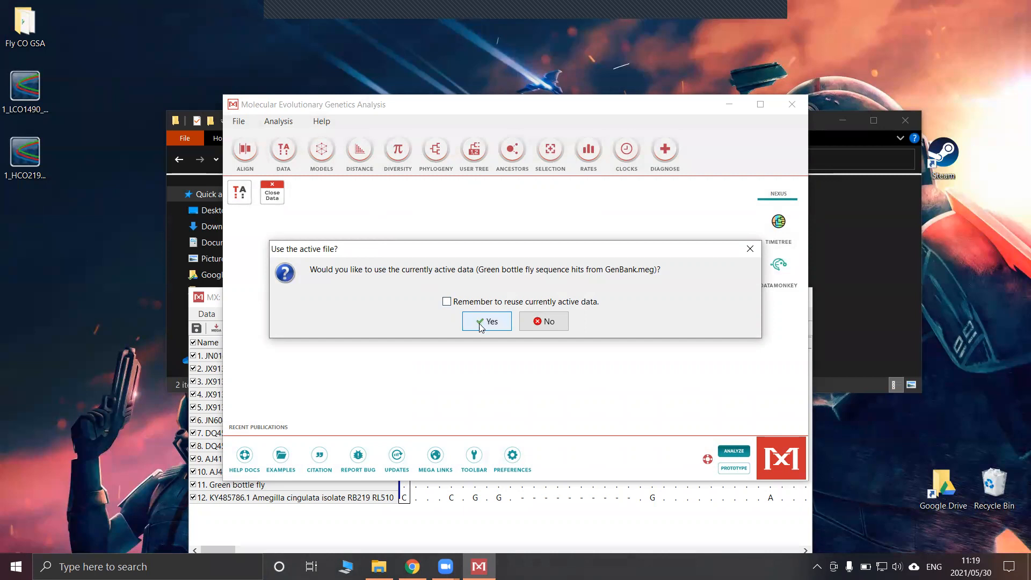
click(446, 302)
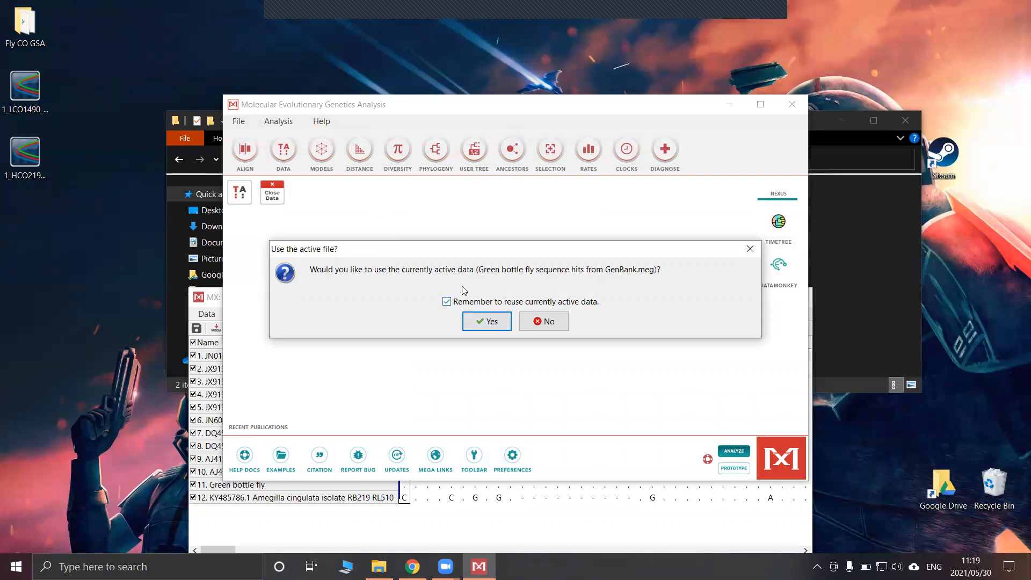
click(488, 324)
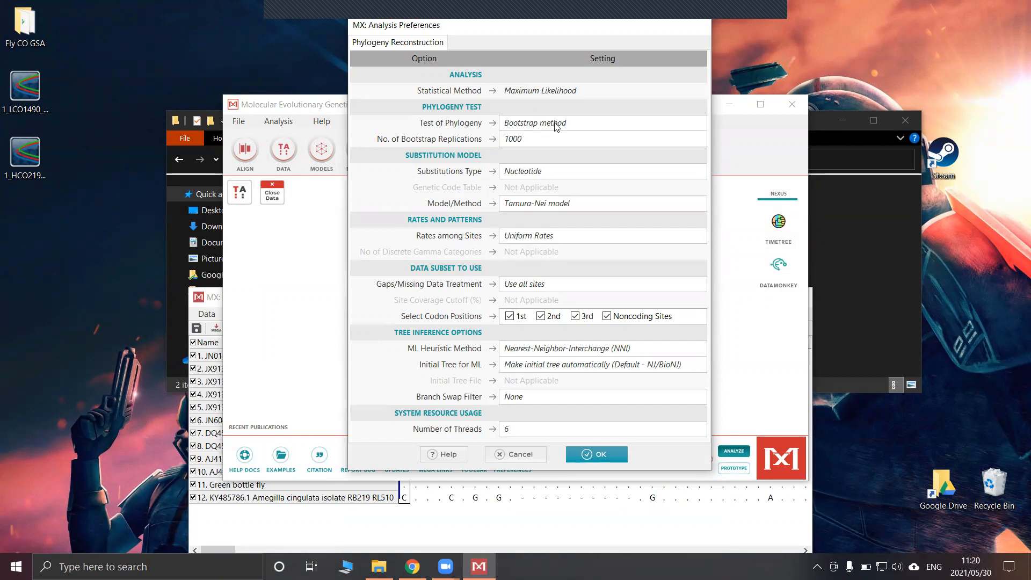
Run the maximum likelihood analysis with the Bootstrap method, 1000 replications and the Tamura-Nei model
click(578, 124)
click(578, 124)
click(548, 140)
click(550, 124)
click(544, 142)
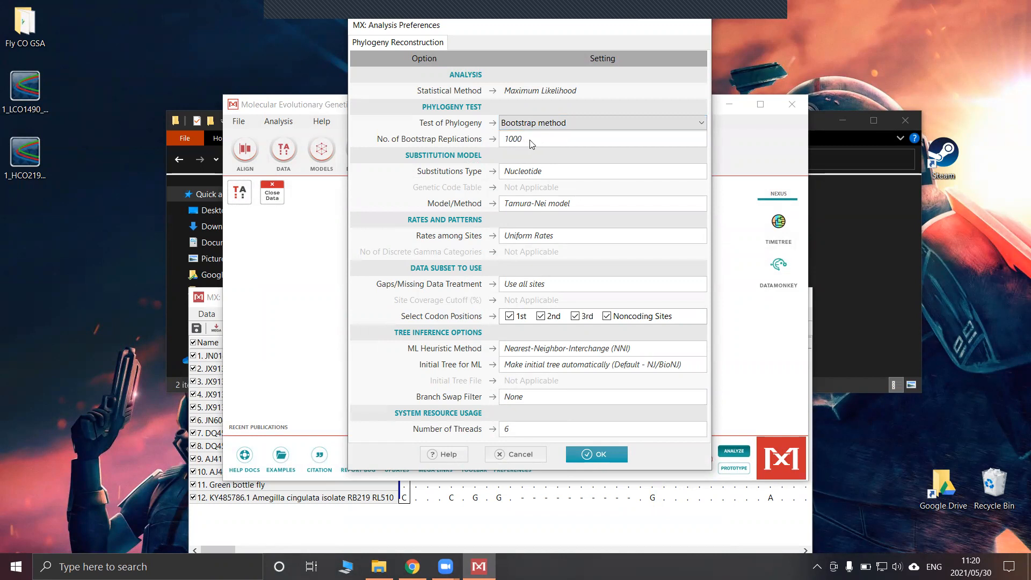
key(Tab)
key(shift+Tab)
click(593, 455)
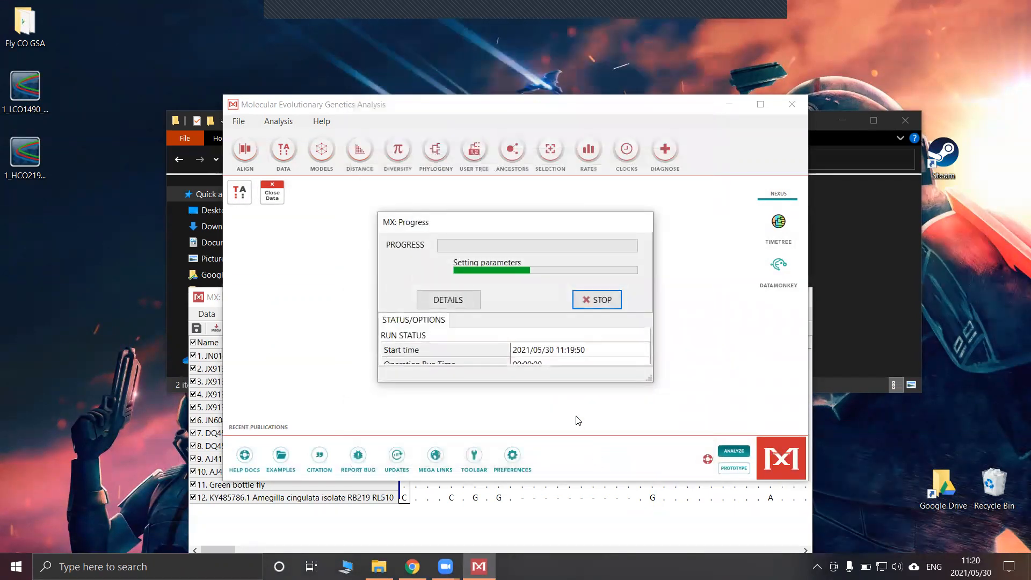
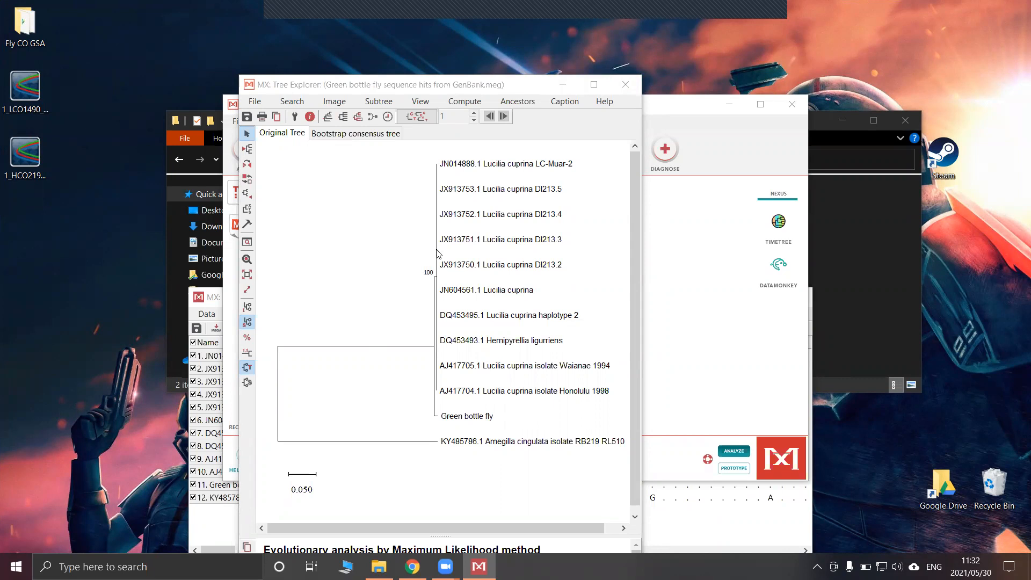
Maximize the resulting tree, root it on the Amegilla cingulata branch and return to the selection tool
double_click(593, 86)
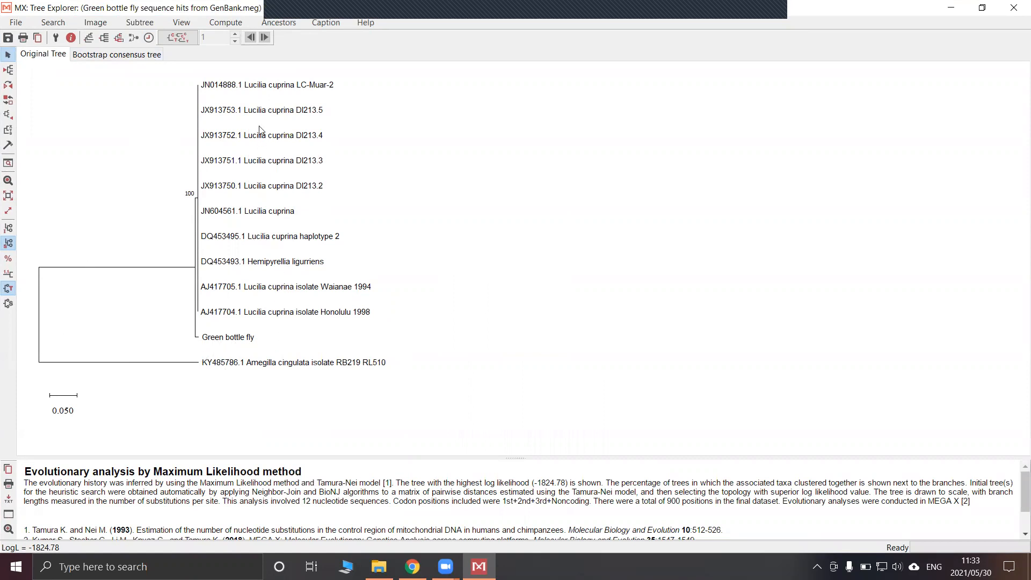
click(140, 23)
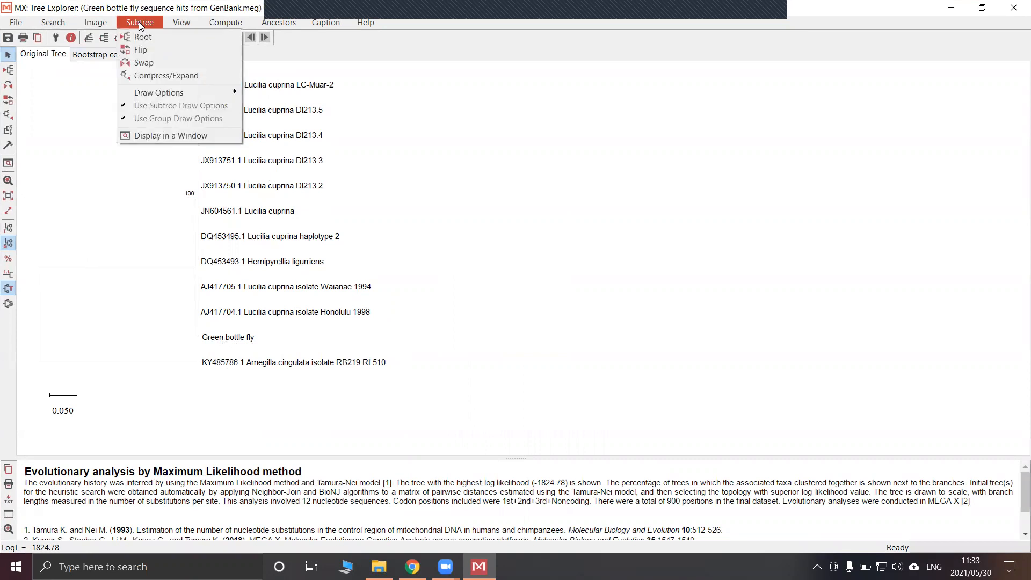
click(142, 37)
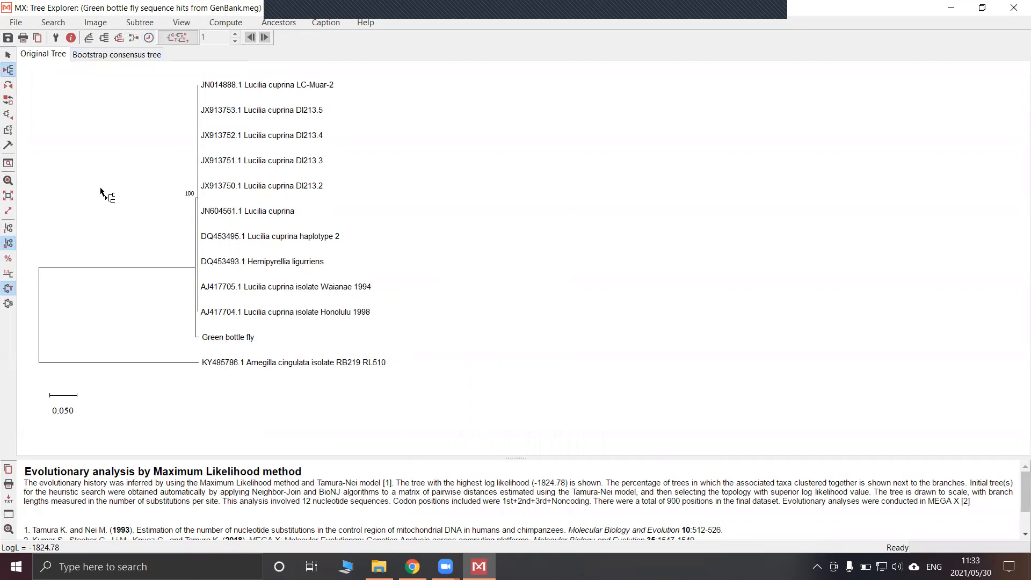
click(50, 362)
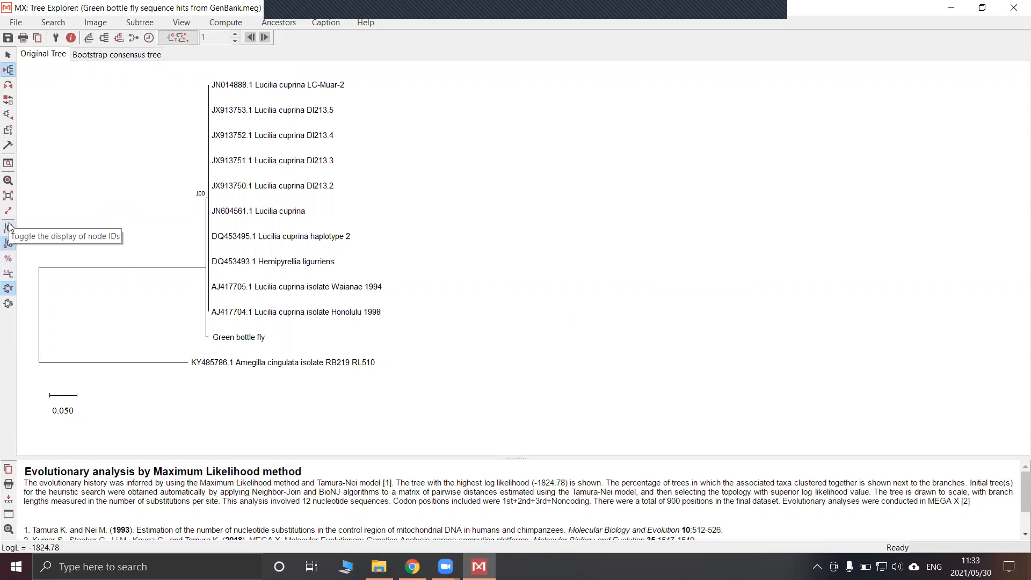
click(149, 24)
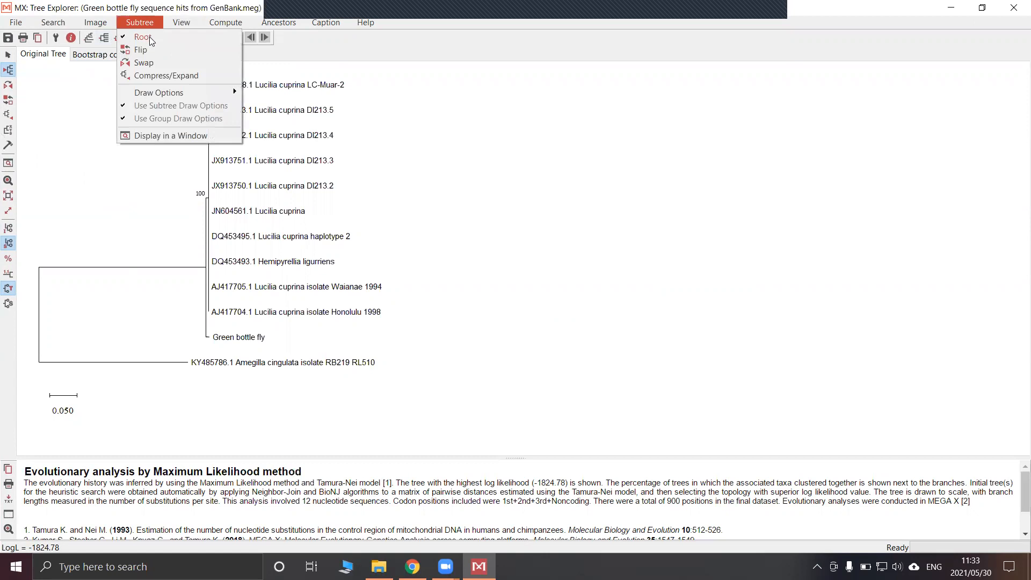
click(312, 52)
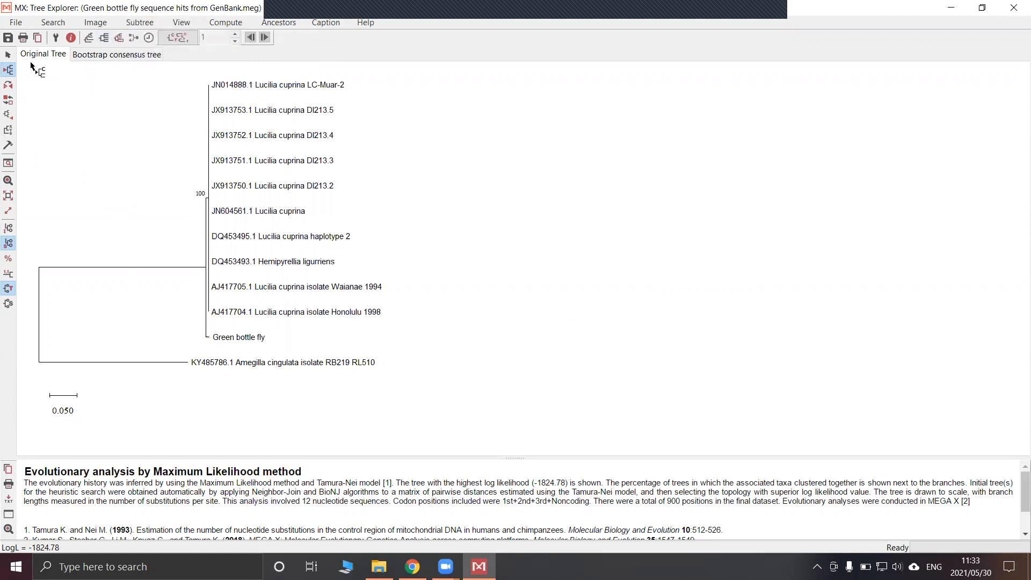
click(8, 55)
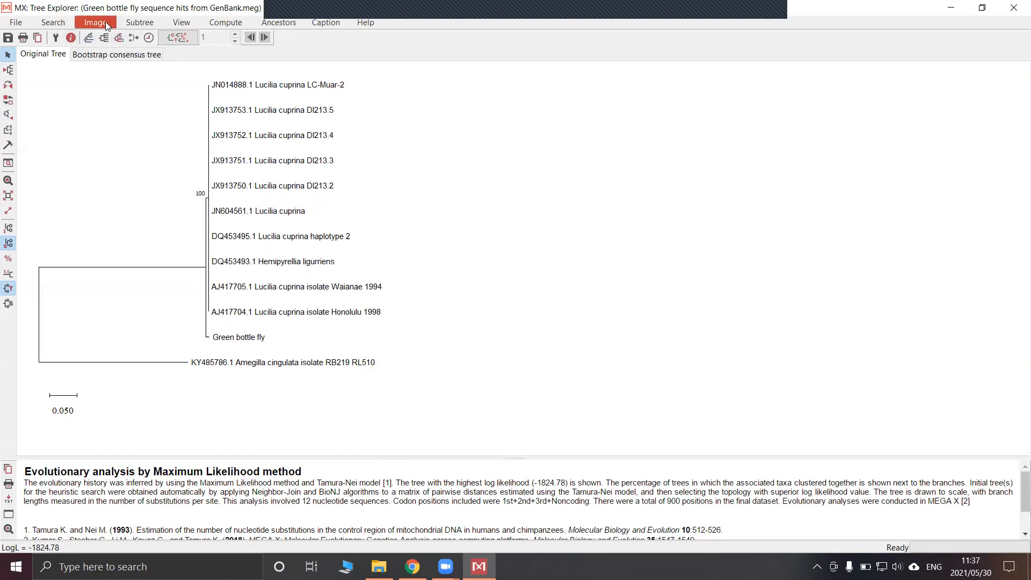
Save the tree as a PNG image named "Phylogenetic tree of green bottle fly" in the MEGA Phylogenetic Analysis folder
click(106, 24)
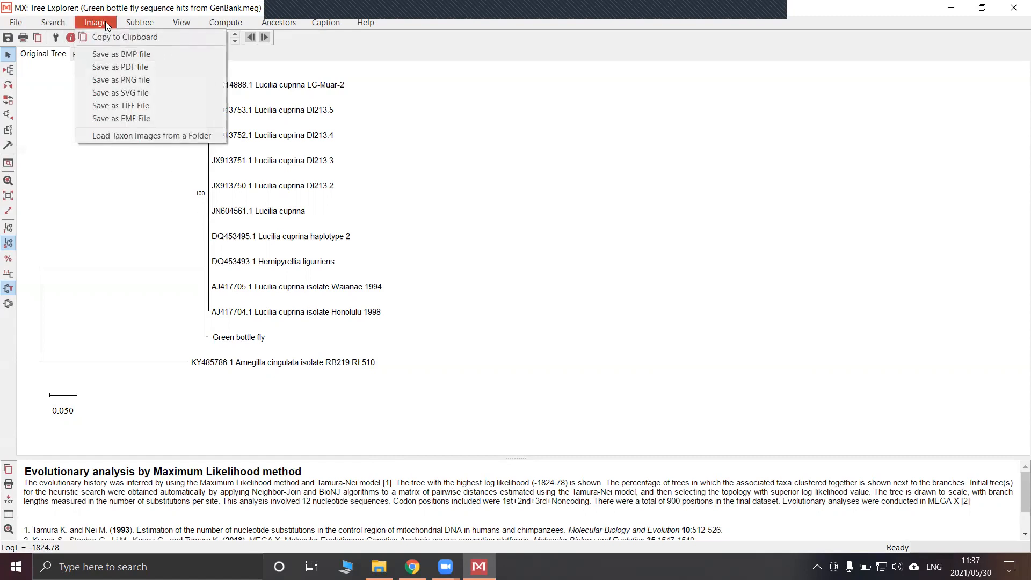
click(132, 81)
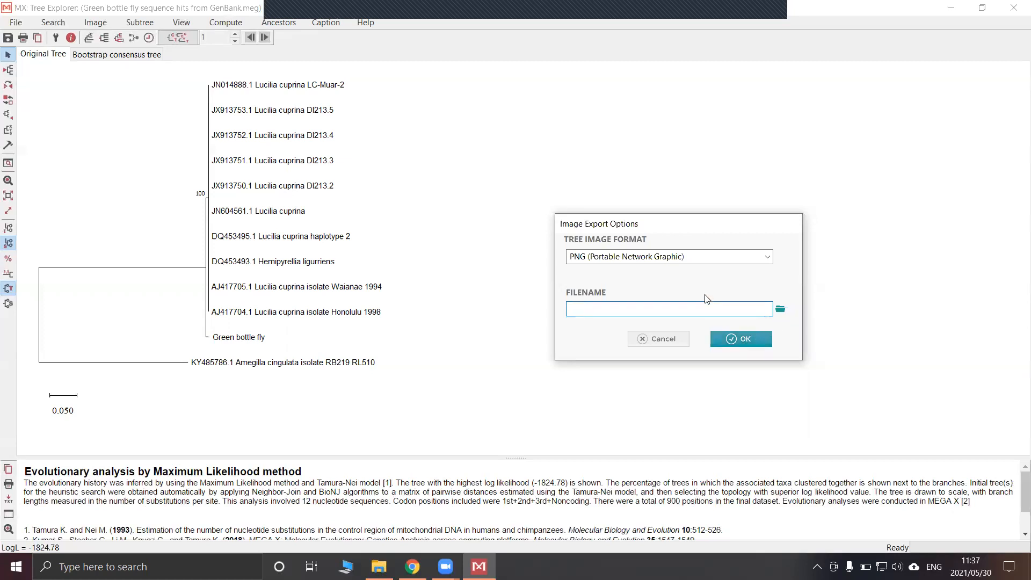
text(phylo tree of Green bottel fly)
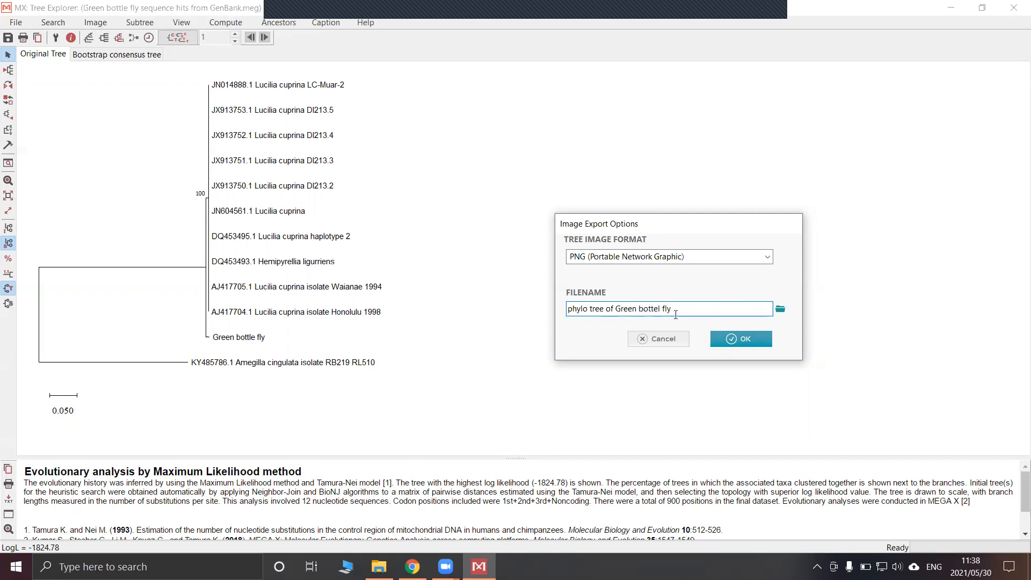
click(780, 309)
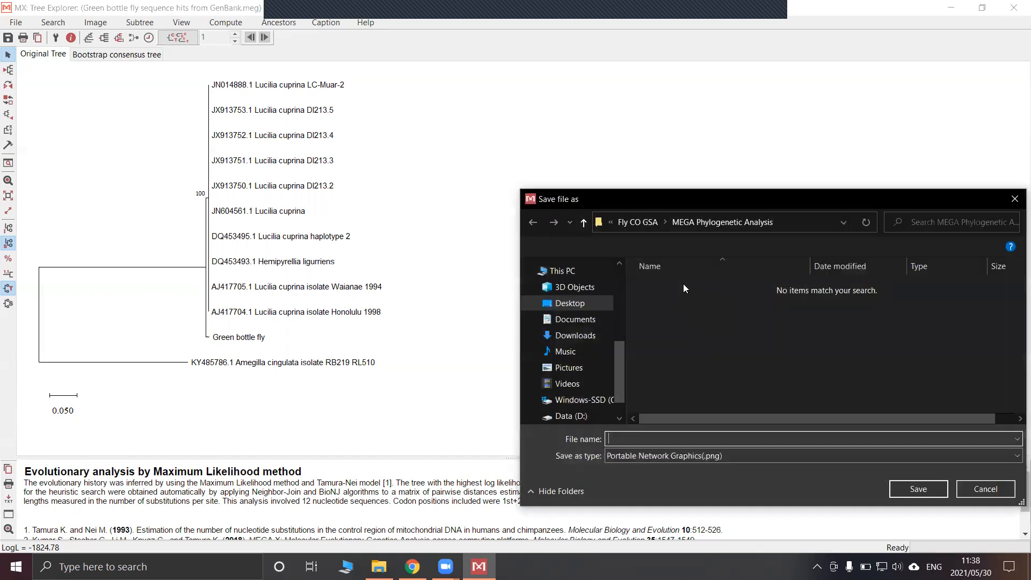
click(567, 304)
double_click(651, 290)
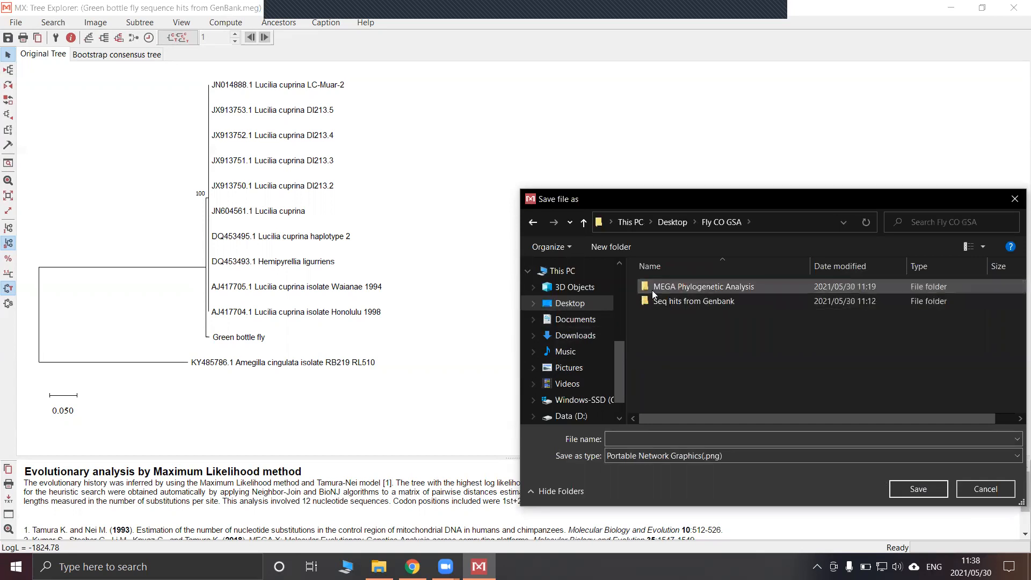
double_click(652, 290)
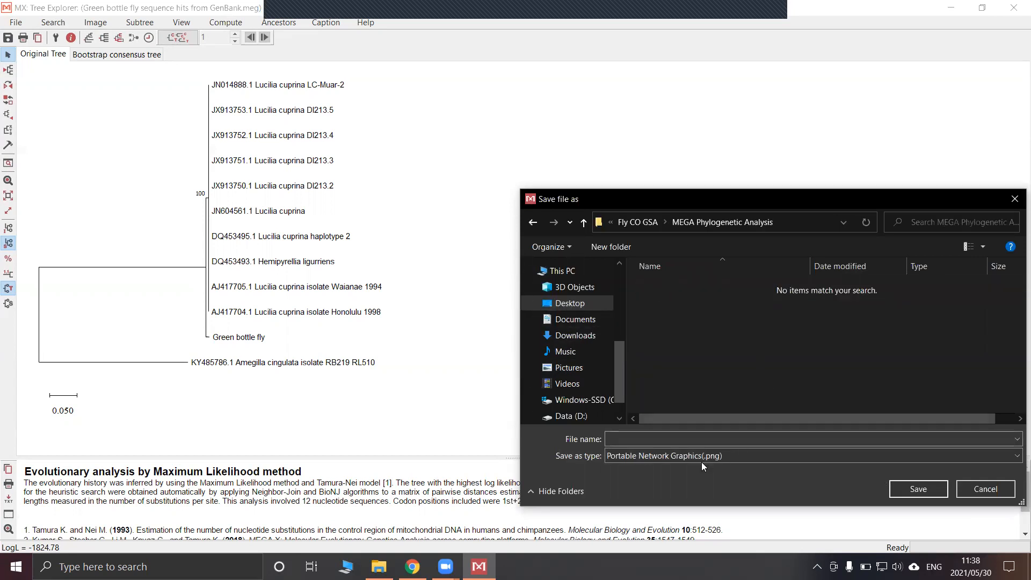
click(682, 434)
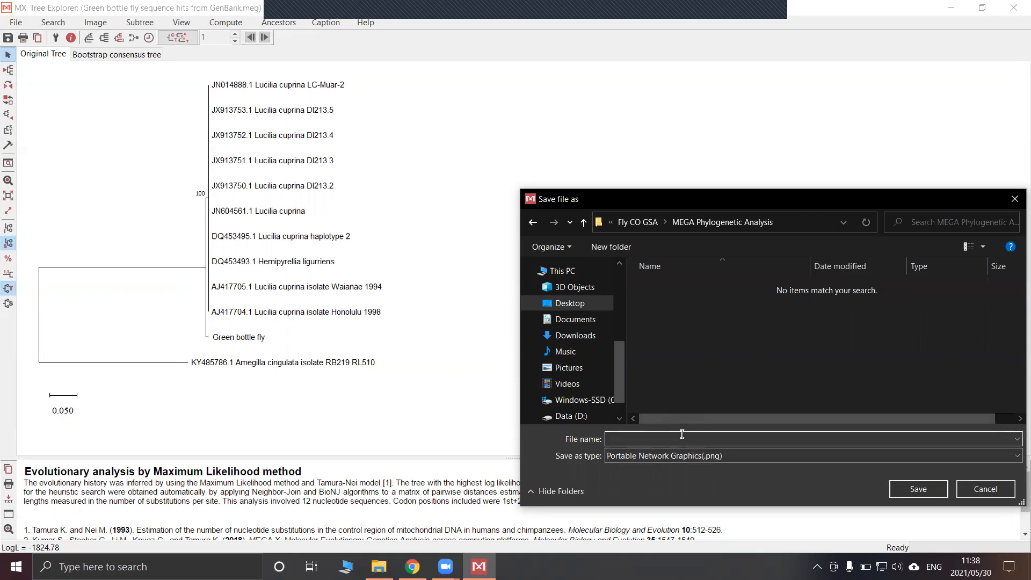
text(Phylogenetic tree of green bottle fly)
key(ctrl+a)
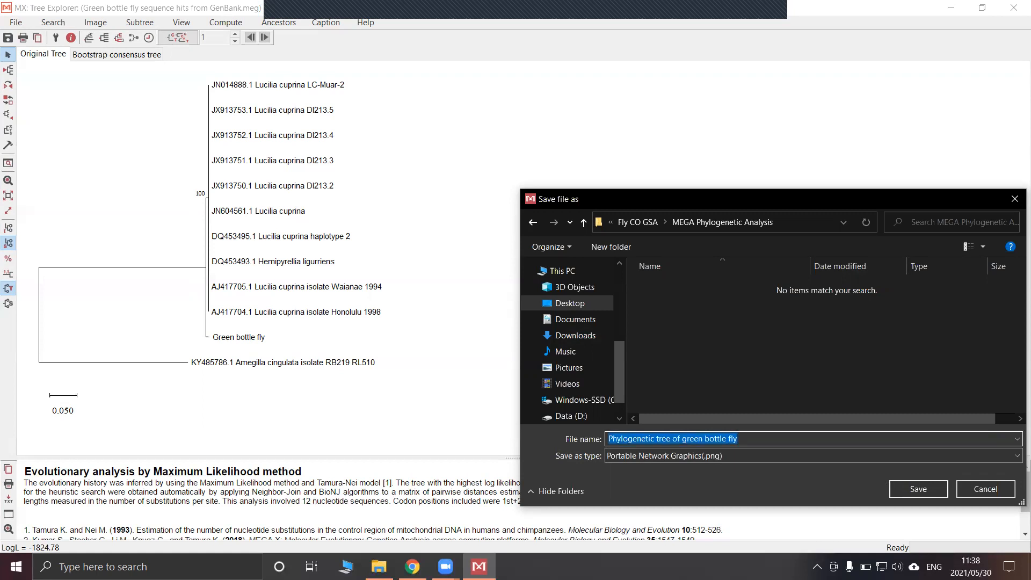
key(Return)
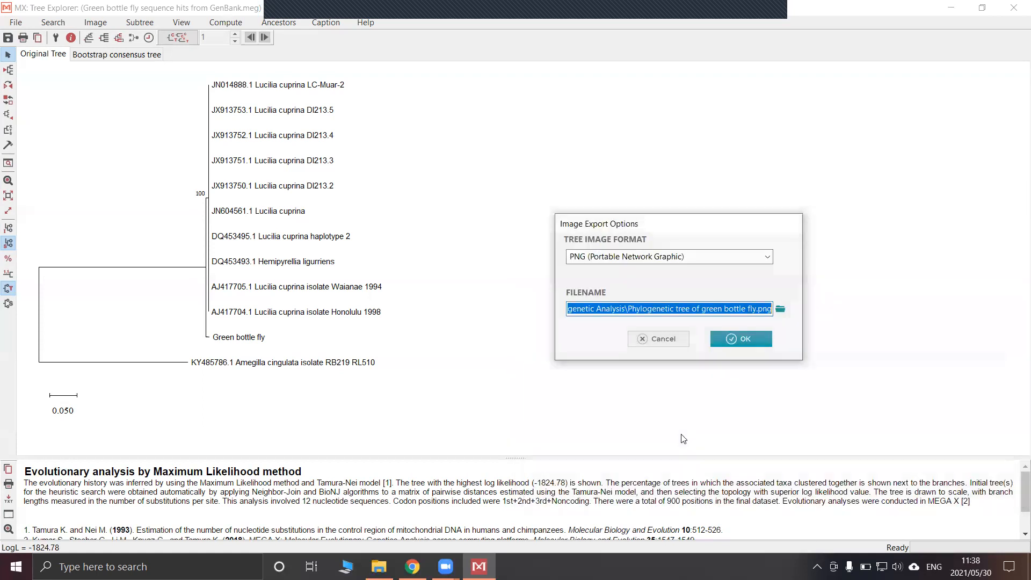
click(729, 338)
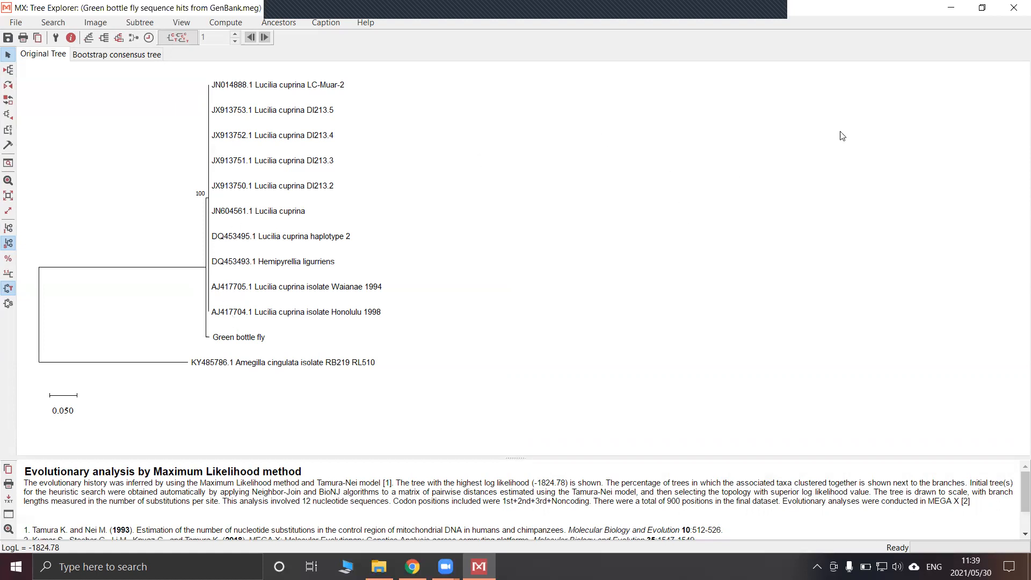
Minimize the tree and main MEGA windows and check the MEGA Phylogenetic Analysis folder for the exported tree image
click(949, 9)
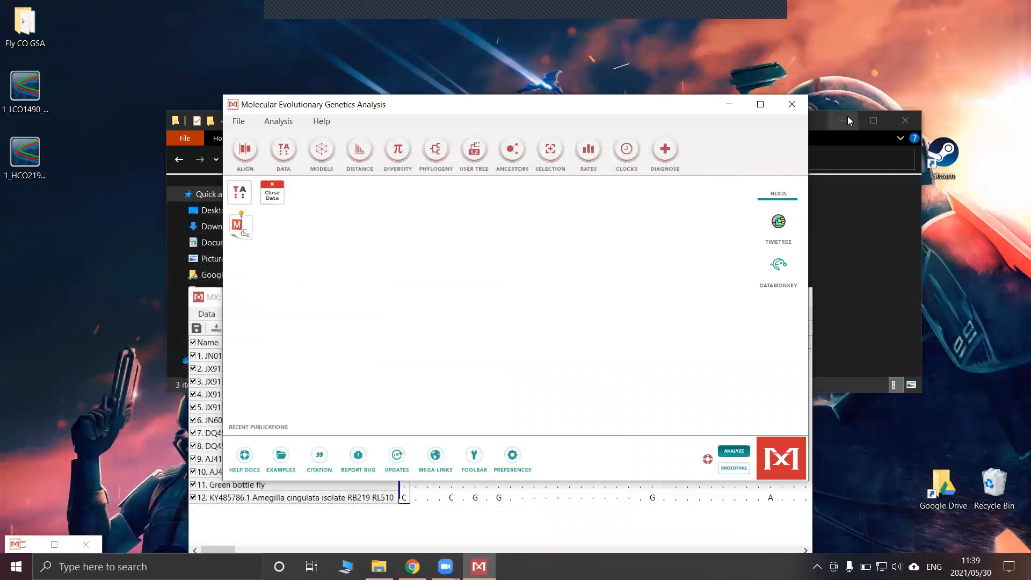
click(729, 104)
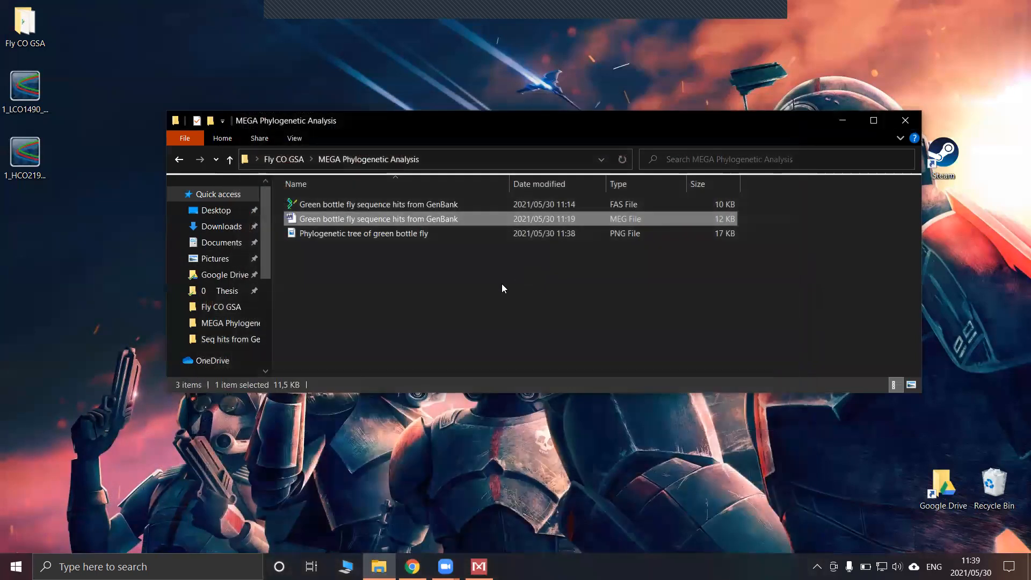
click(389, 326)
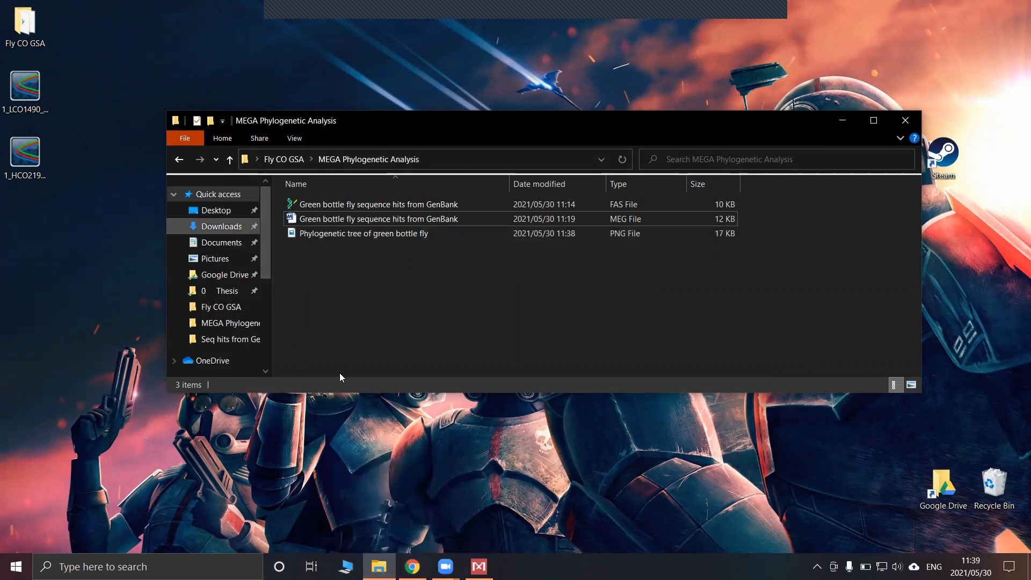
click(412, 567)
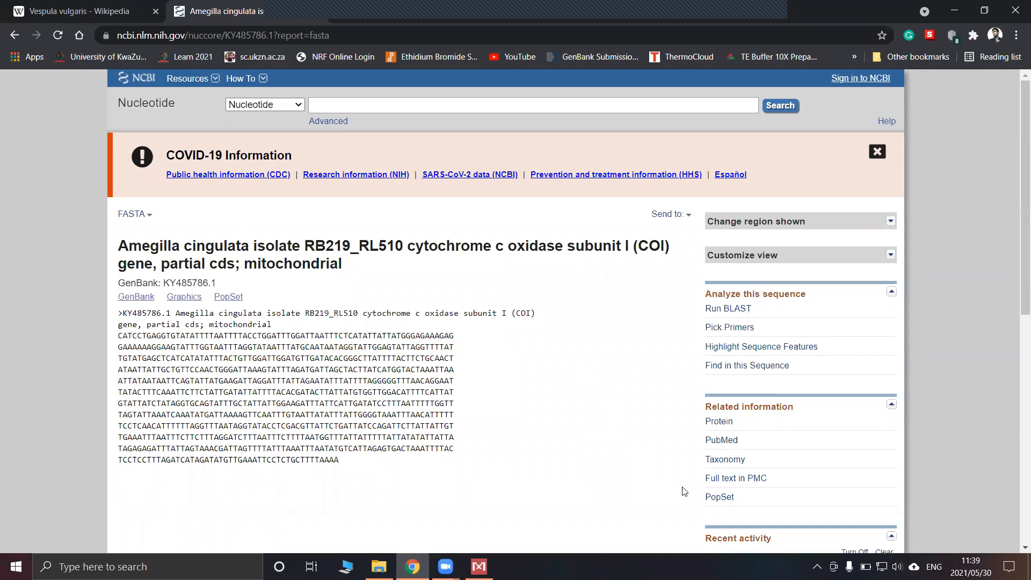
key(super+d)
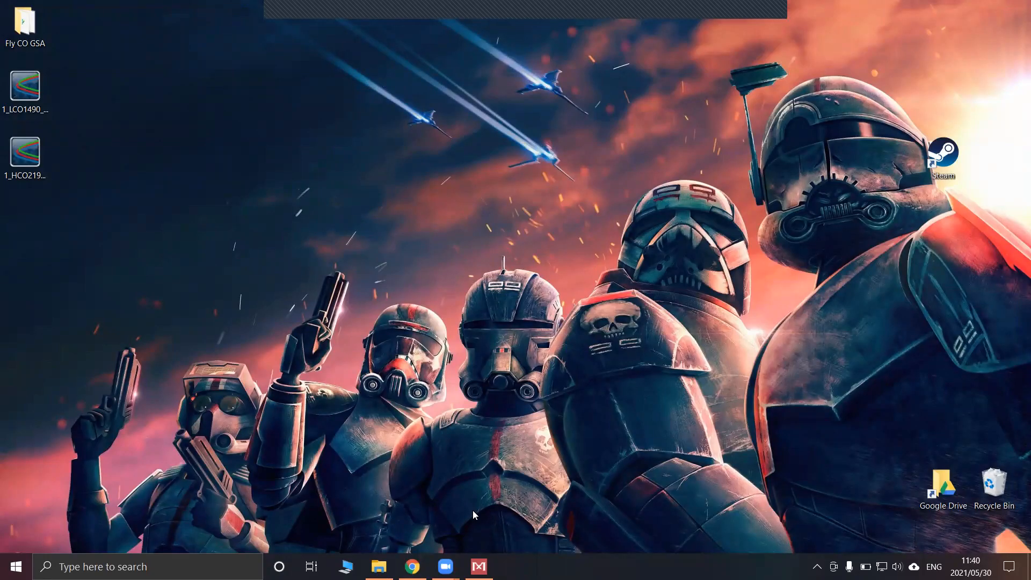